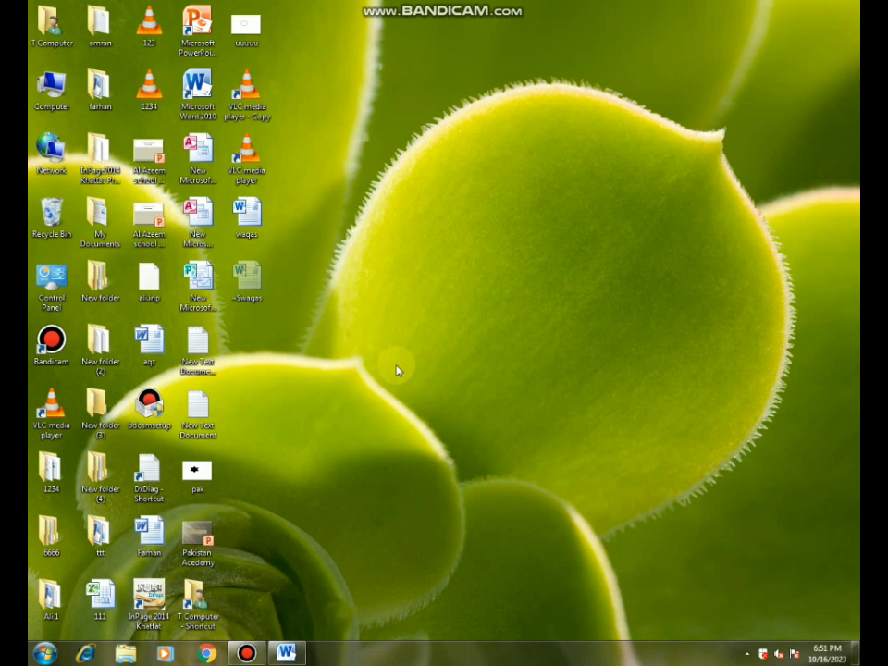
# Step: Restore the Word window from the taskbar and start a new blank document with Ctrl+N
pyautogui.moveTo(288, 652)
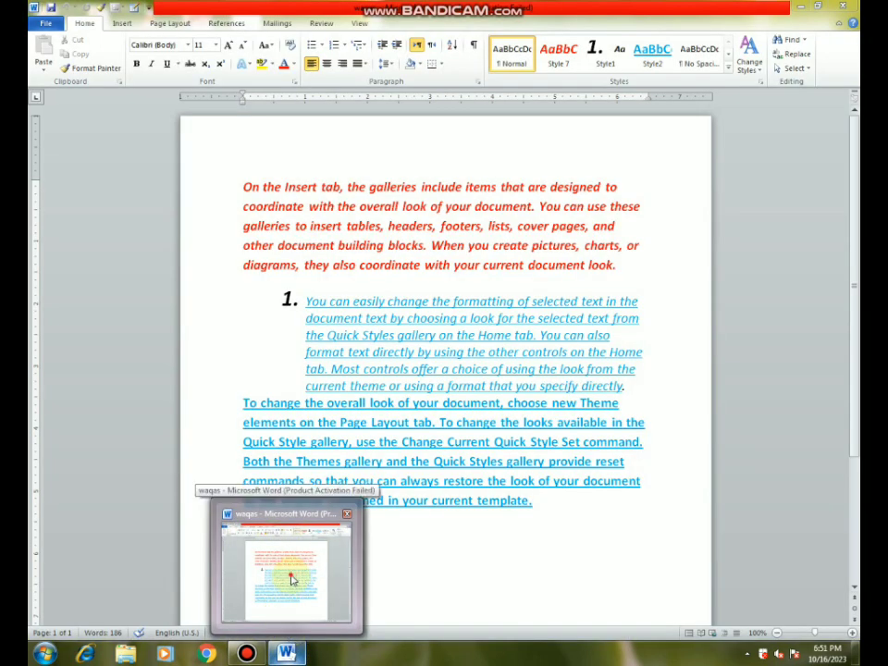
pyautogui.click(291, 576)
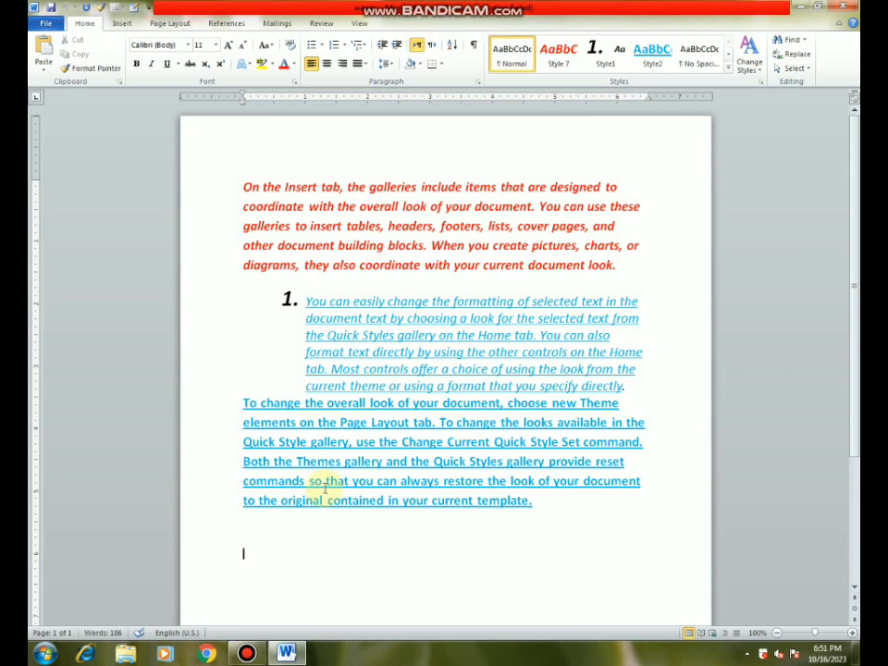
pyautogui.hotkey('ctrl', 'n')
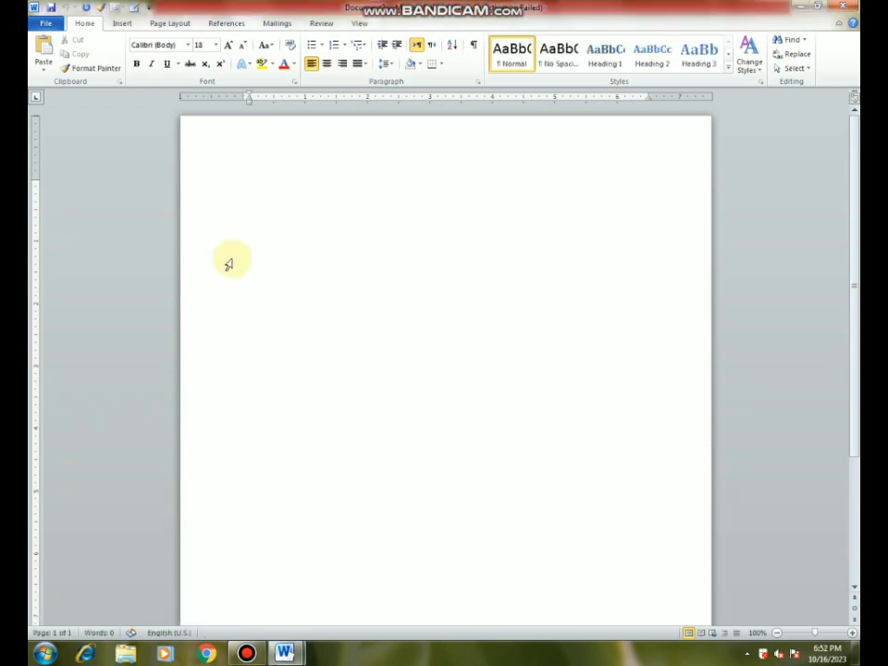
# Step: Insert an empty 8-column by 5-row table from the Insert tab's Table grid
pyautogui.click(120, 23)
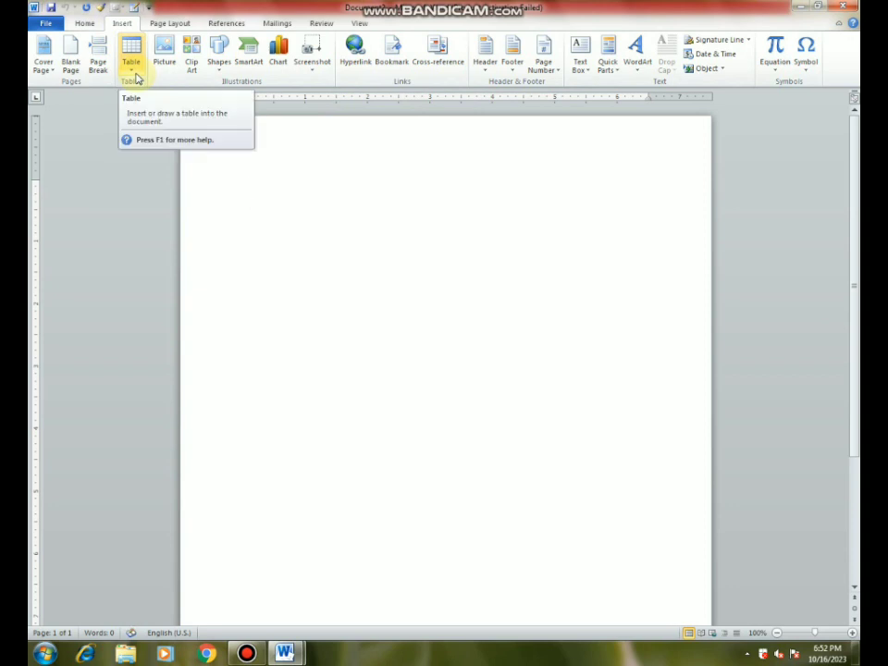
pyautogui.click(133, 70)
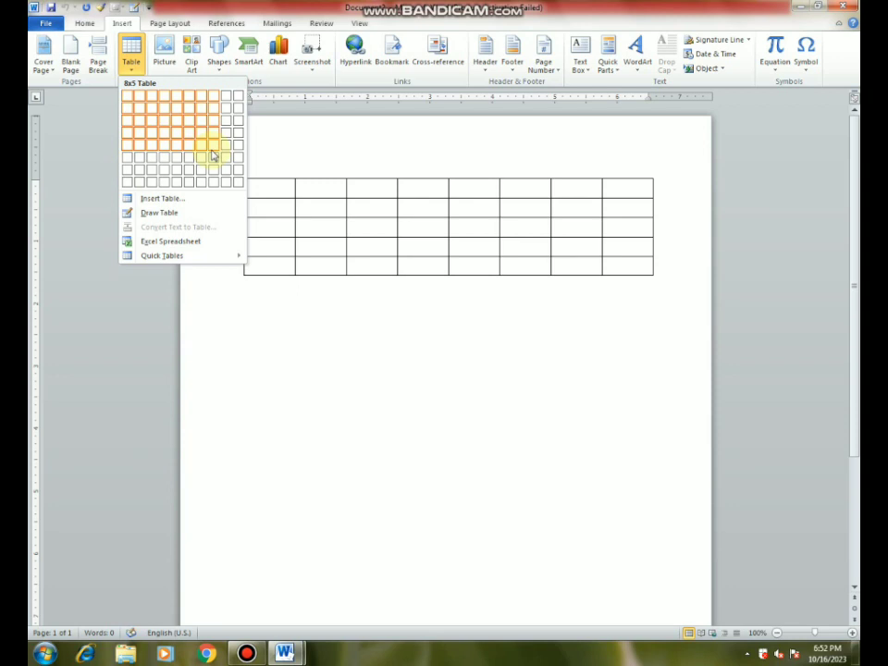
pyautogui.click(212, 153)
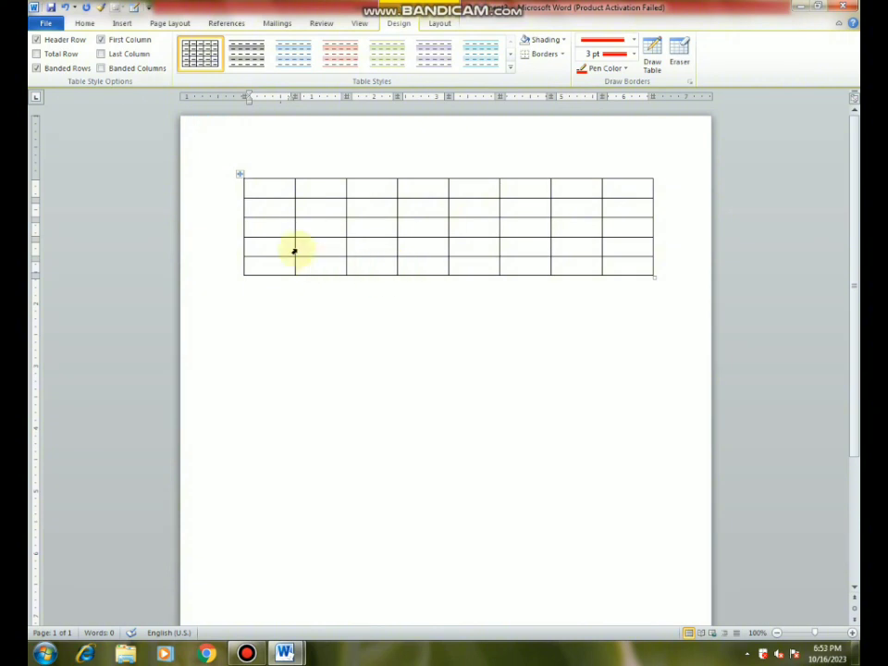
# Step: Nudge the table higher on the page and try enlarging its rows, then undo the resize
pyautogui.moveTo(239, 177)
pyautogui.mouseDown()
pyautogui.moveTo(247, 290)
pyautogui.moveTo(234, 163)
pyautogui.mouseUp()
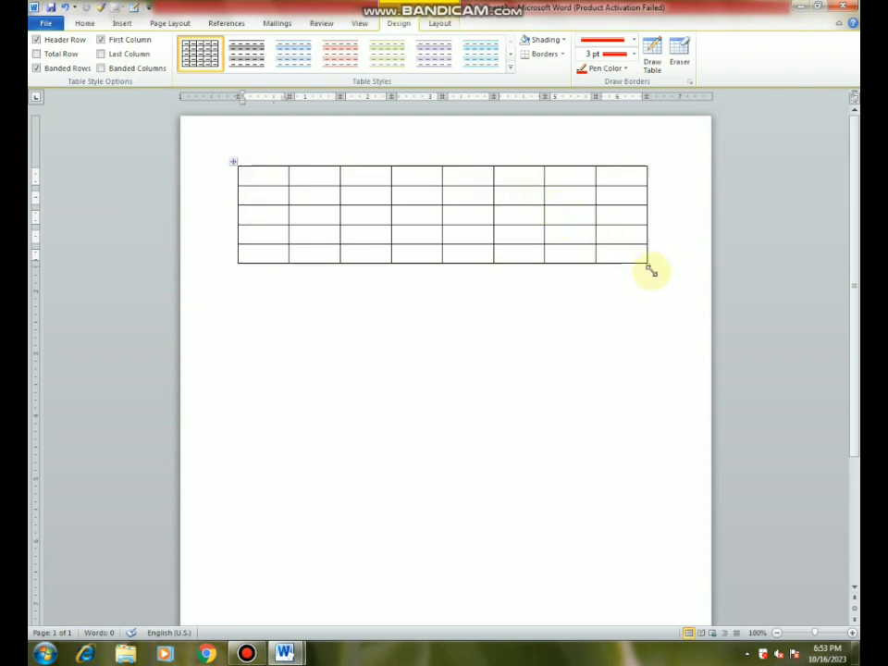
pyautogui.moveTo(647, 263)
pyautogui.mouseDown()
pyautogui.moveTo(652, 369)
pyautogui.moveTo(650, 269)
pyautogui.moveTo(661, 363)
pyautogui.mouseUp()
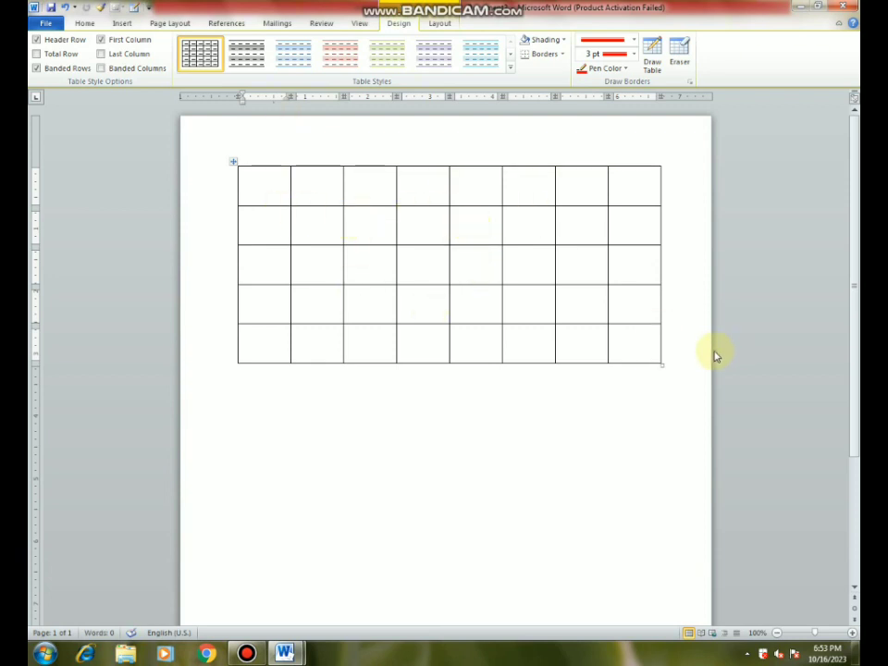
pyautogui.hotkey('ctrl', 'z')
# Step: Select the whole table with its move handle and delete it with Backspace
pyautogui.click(581, 323)
pyautogui.moveTo(256, 176); pyautogui.dragTo(628, 275)
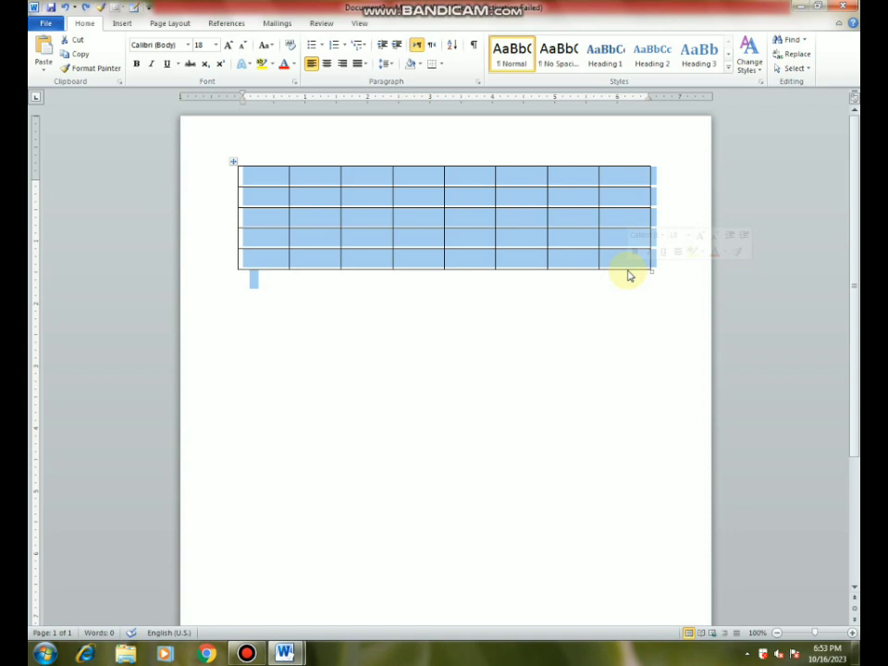
pyautogui.press('BackSpace')
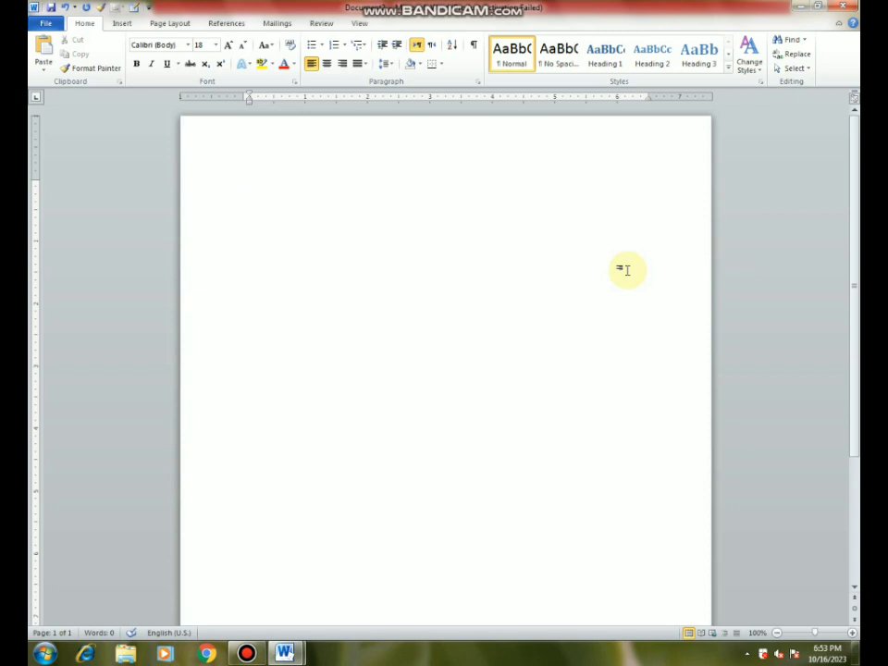
pyautogui.hotkey('ctrl', 'z')
pyautogui.click(391, 295)
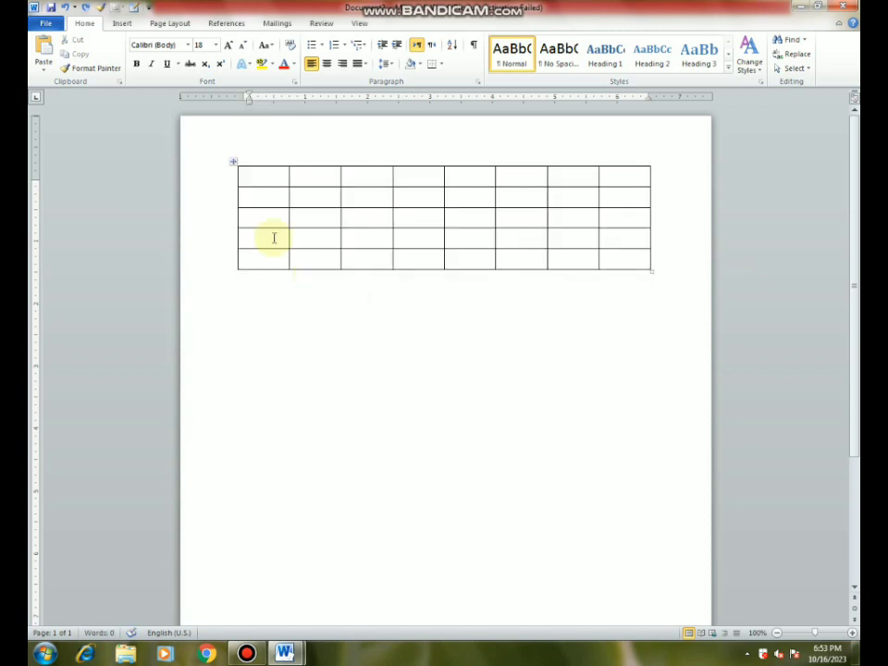
pyautogui.click(233, 163)
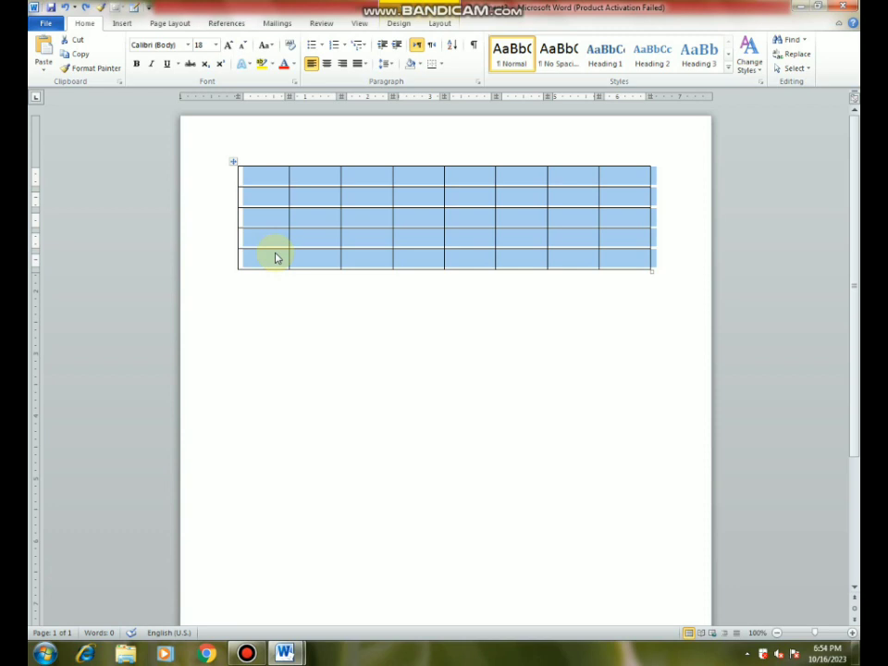
pyautogui.press('BackSpace')
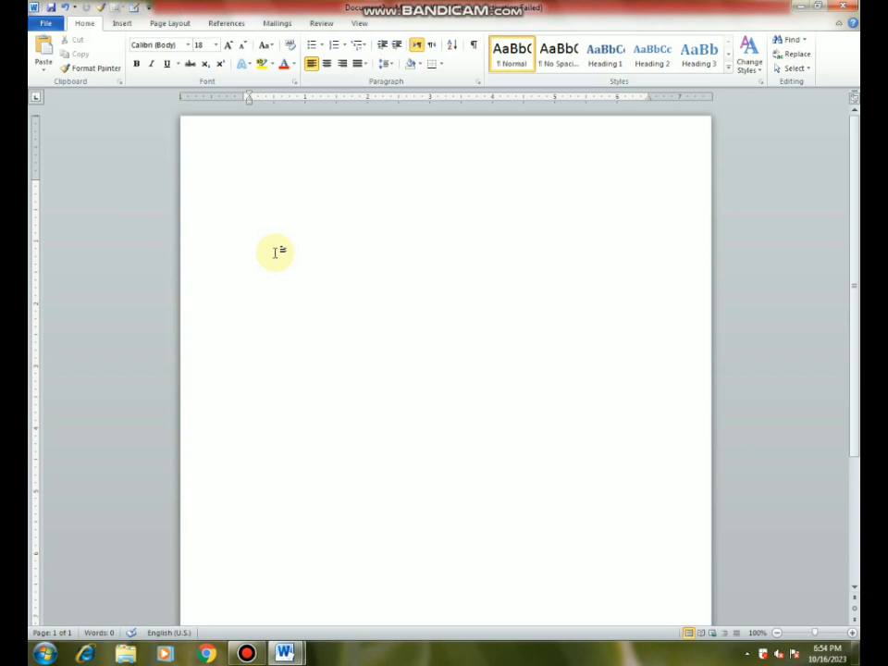
pyautogui.click(119, 24)
pyautogui.click(129, 65)
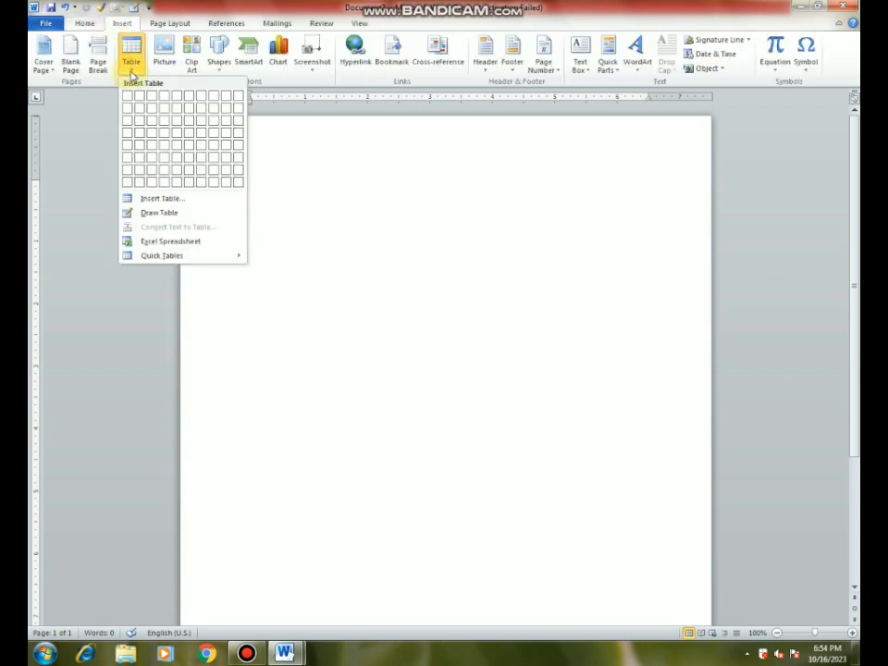
pyautogui.click(157, 200)
pyautogui.moveTo(304, 203); pyautogui.dragTo(312, 241)
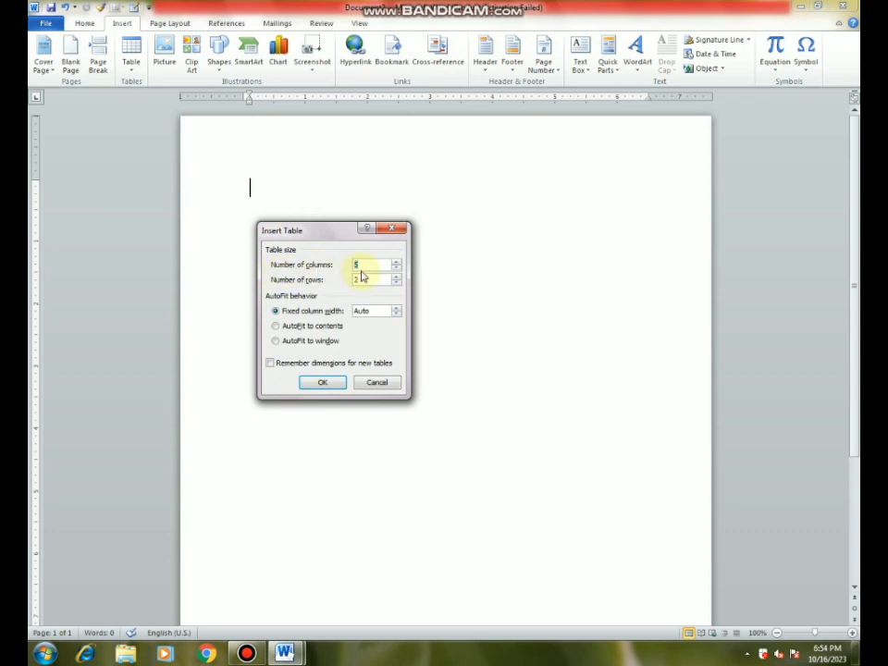
pyautogui.click(396, 277)
pyautogui.click(323, 384)
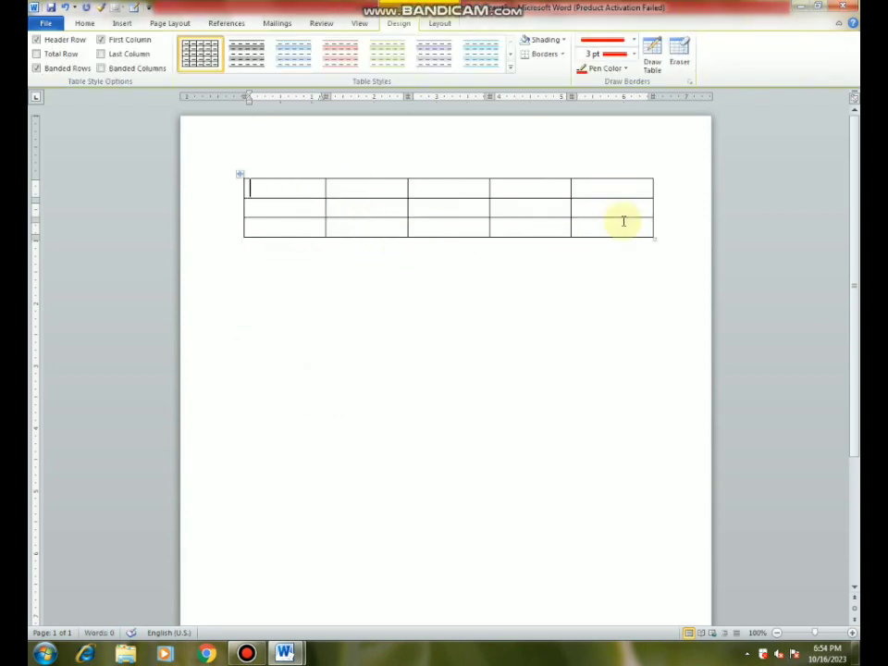
pyautogui.click(239, 175)
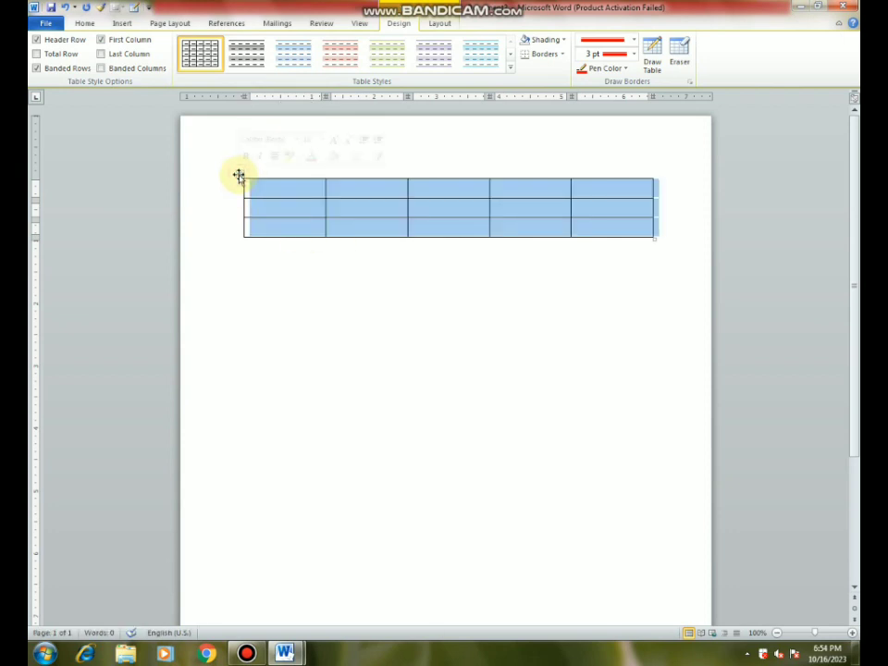
pyautogui.click(191, 151)
pyautogui.click(241, 176)
pyautogui.click(242, 176)
pyautogui.press('BackSpace')
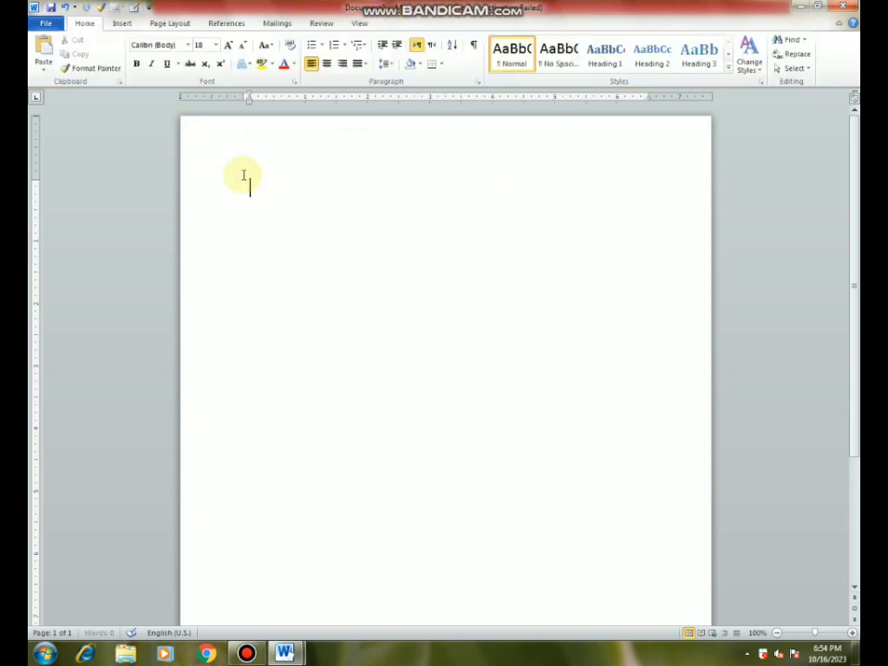
pyautogui.click(123, 25)
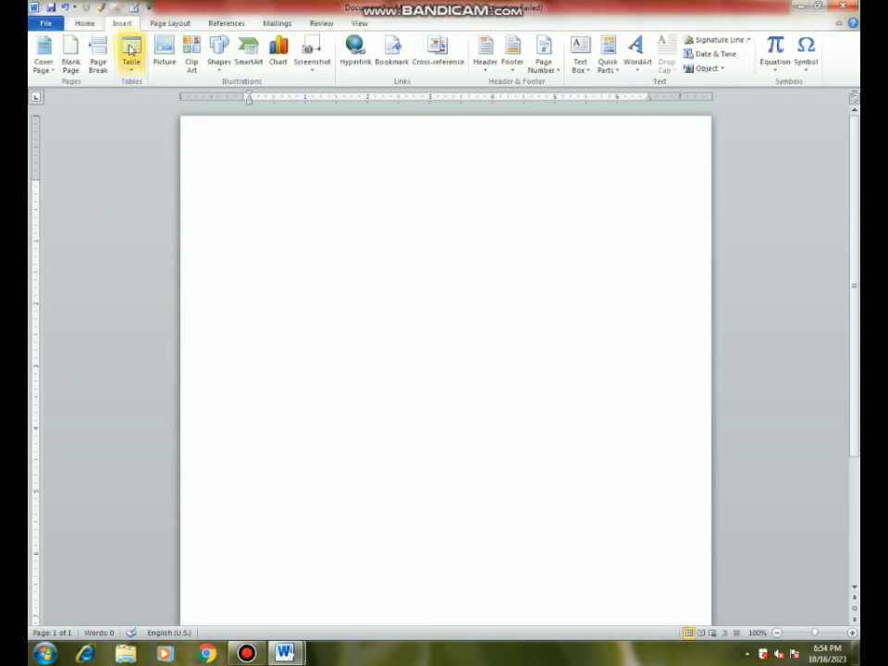
pyautogui.click(130, 55)
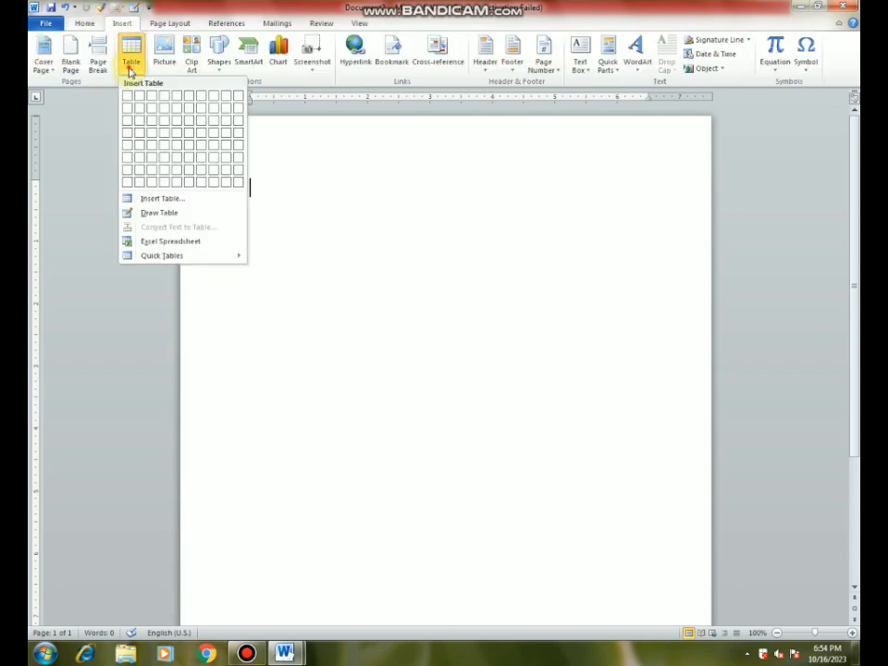
pyautogui.click(145, 202)
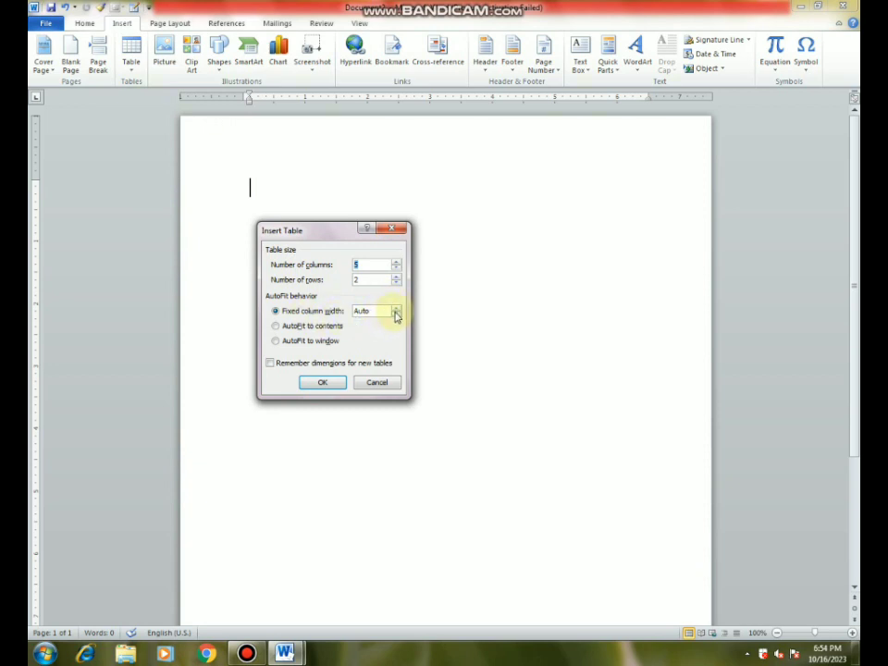
pyautogui.click(396, 313)
pyautogui.click(324, 382)
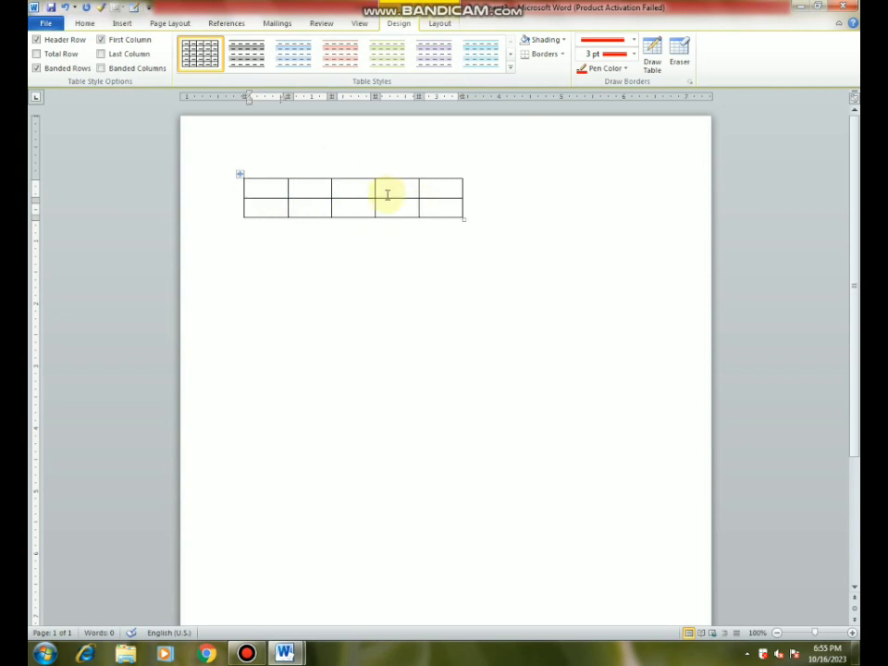
pyautogui.click(238, 173)
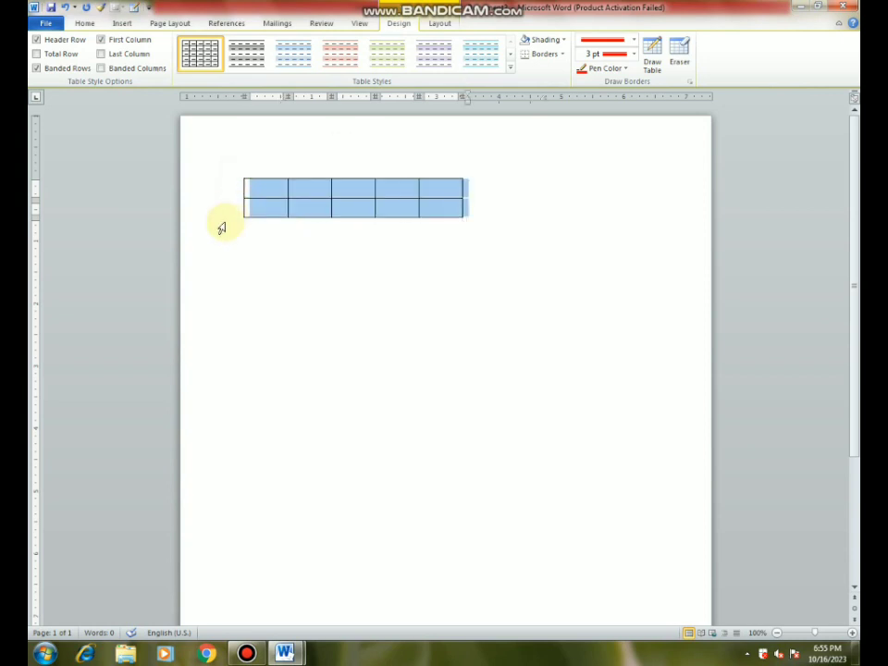
pyautogui.press('BackSpace')
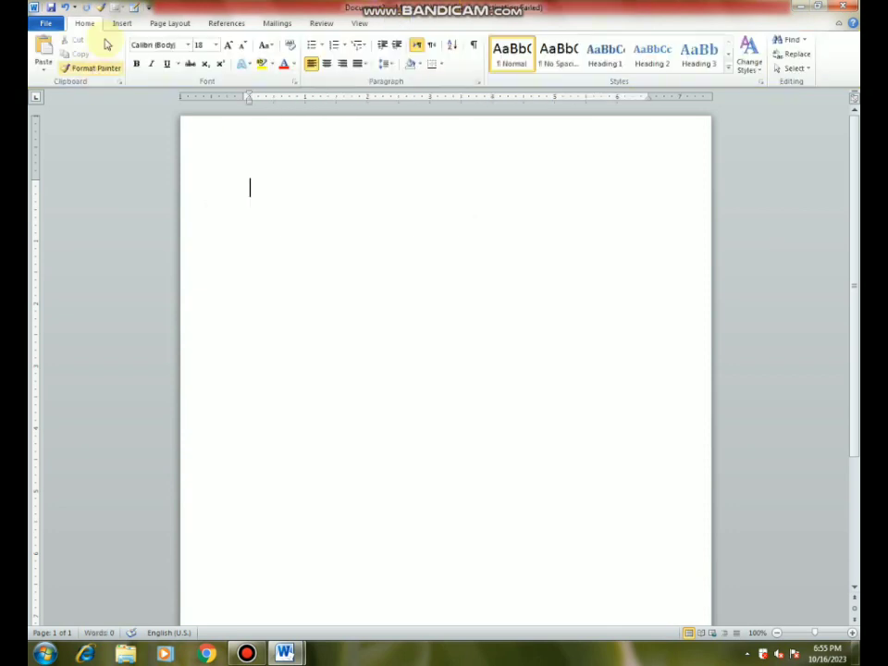
# Step: Insert a 5-column by 2-row table set to AutoFit to contents
pyautogui.click(122, 23)
pyautogui.click(131, 62)
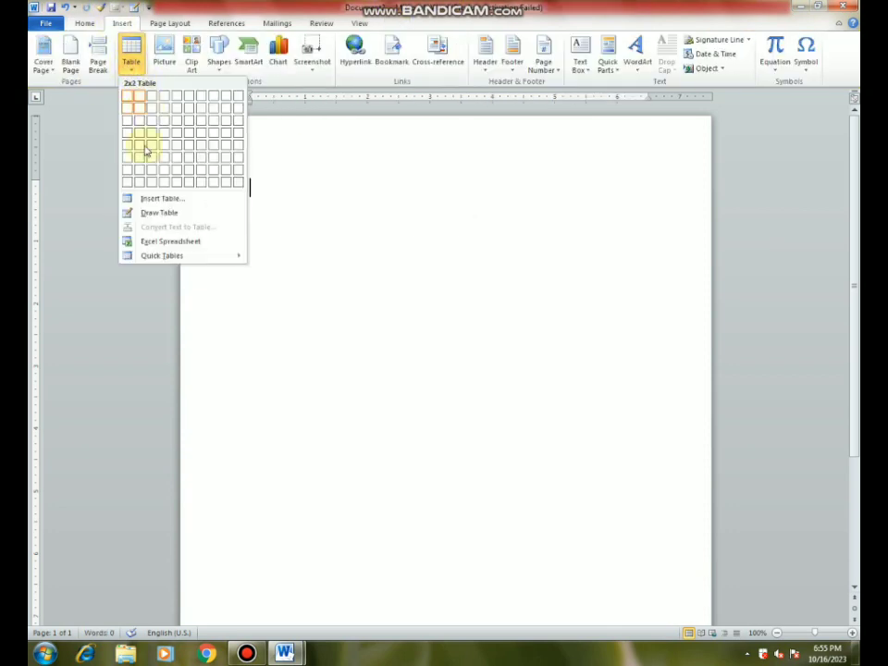
pyautogui.click(159, 200)
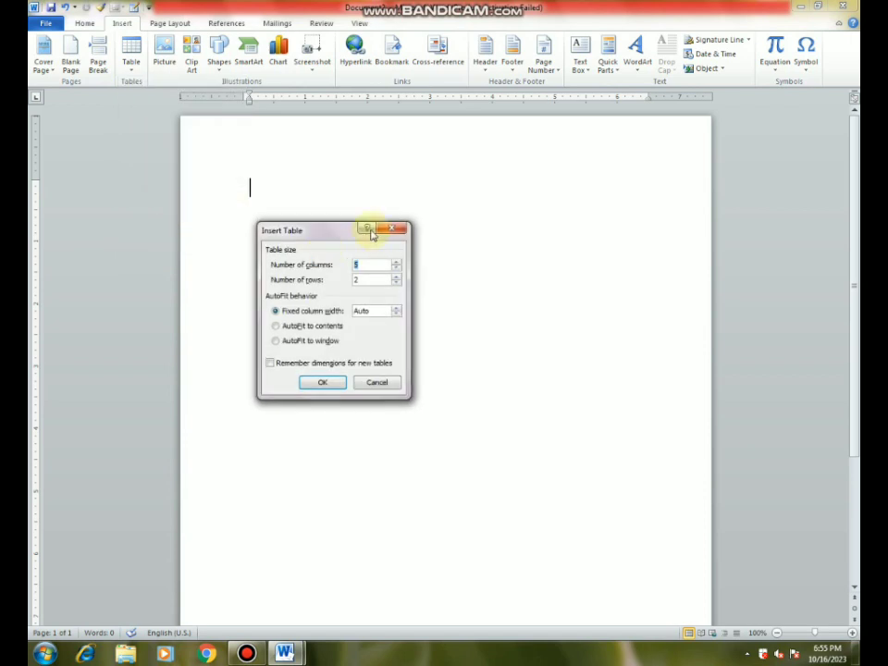
pyautogui.moveTo(337, 230); pyautogui.dragTo(339, 209)
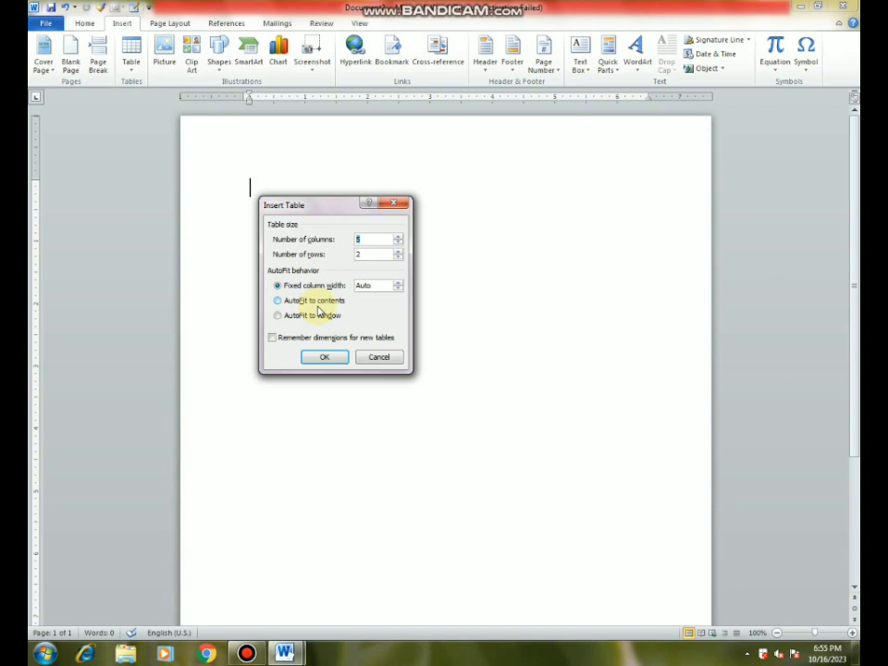
pyautogui.click(277, 302)
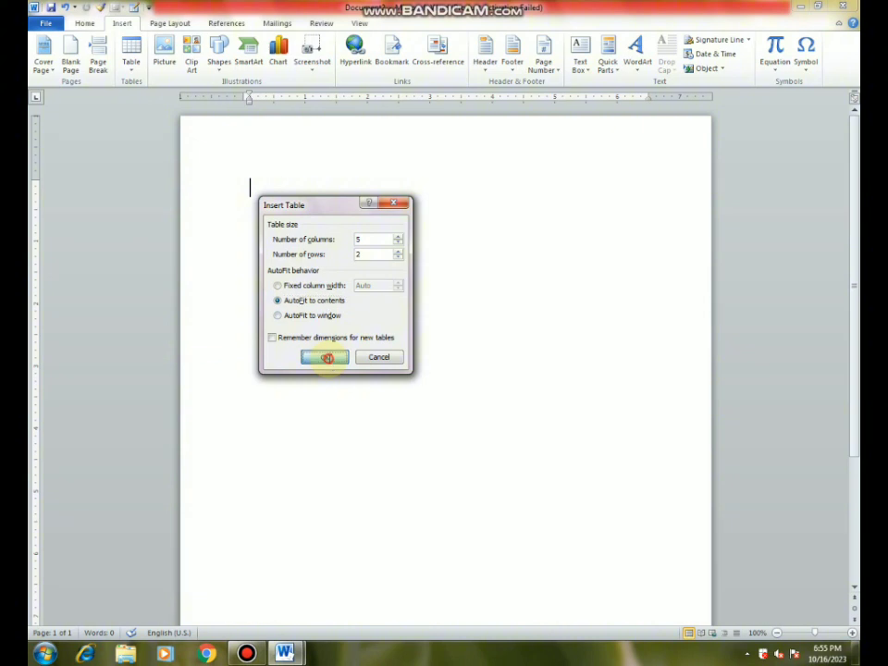
pyautogui.click(326, 359)
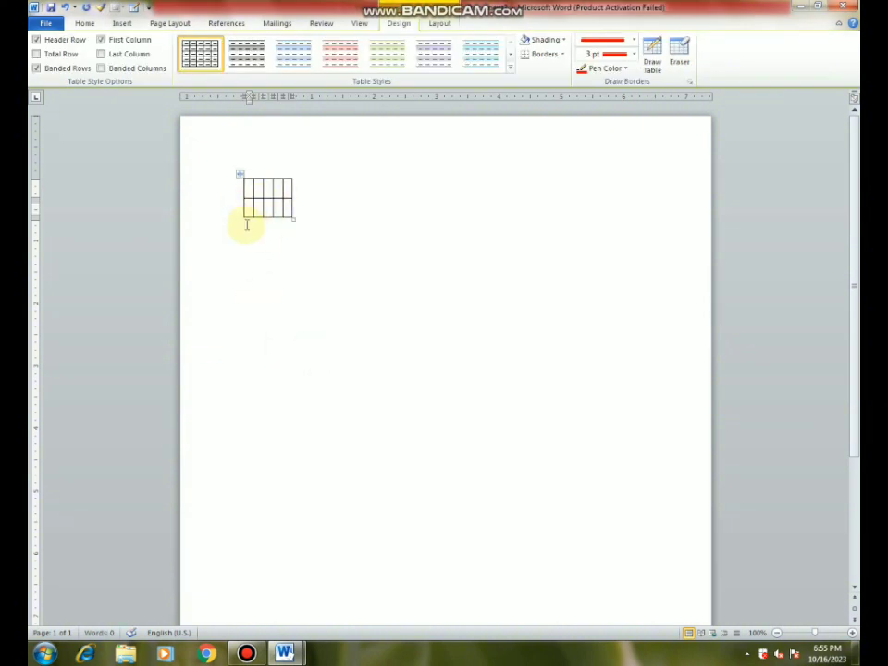
# Step: Fill table cells with the text fghfghg, fggh and 45
pyautogui.write('fgh')
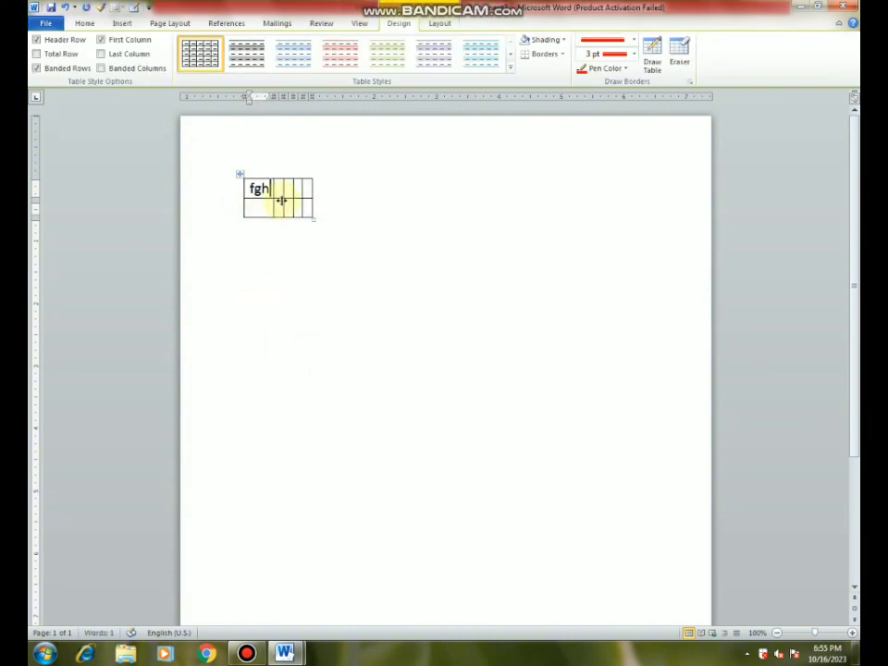
pyautogui.write('fghg')
pyautogui.click(322, 207)
pyautogui.write('fggh')
pyautogui.click(319, 192)
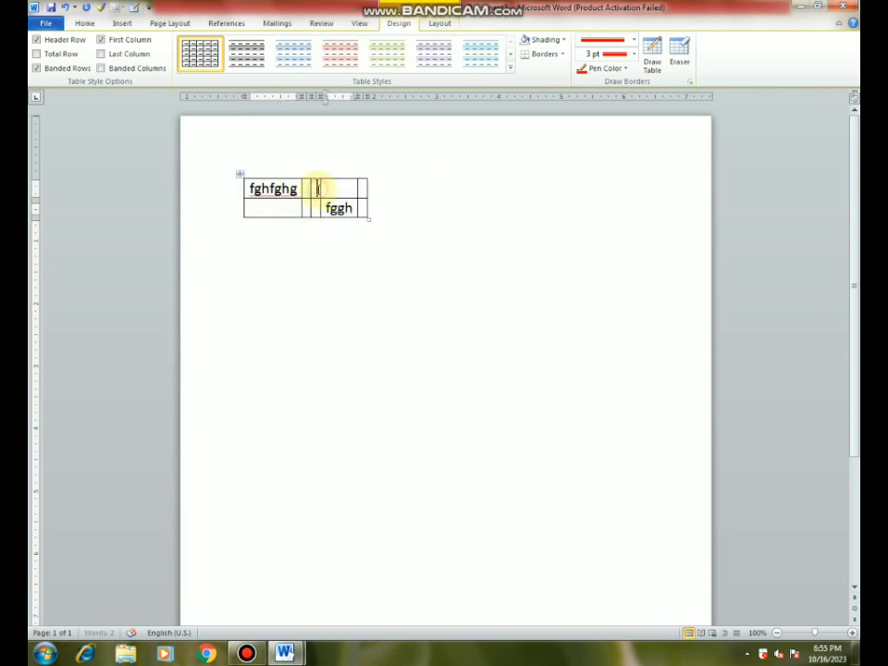
pyautogui.write('45')
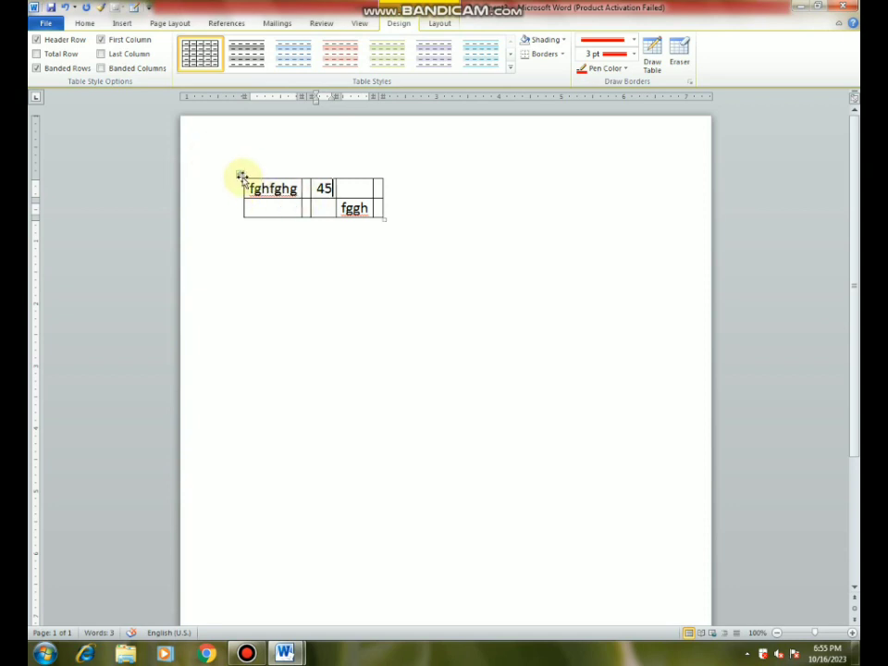
# Step: Clear all the table's text with Delete, then remove the table with Backspace
pyautogui.click(239, 176)
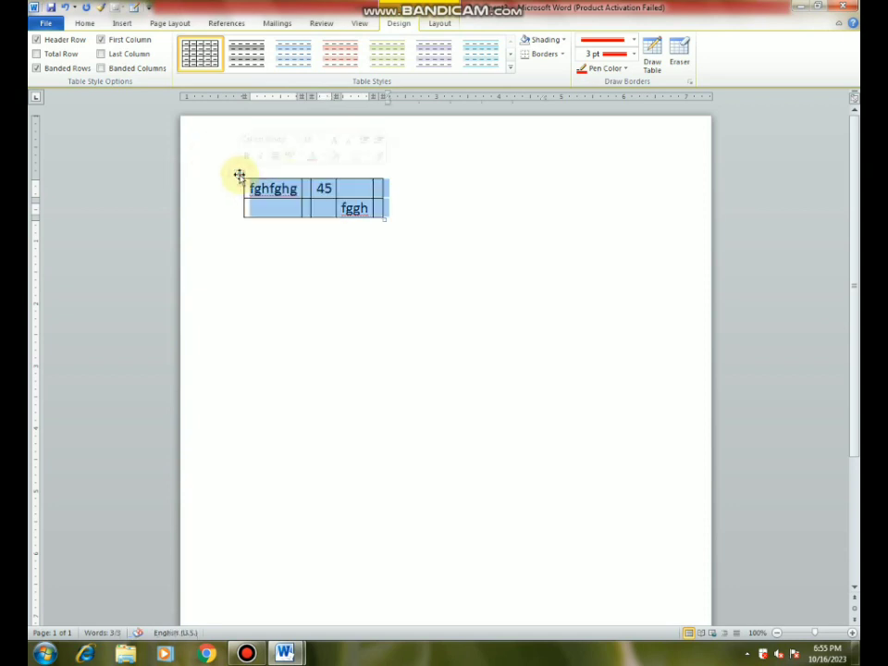
pyautogui.press('Delete')
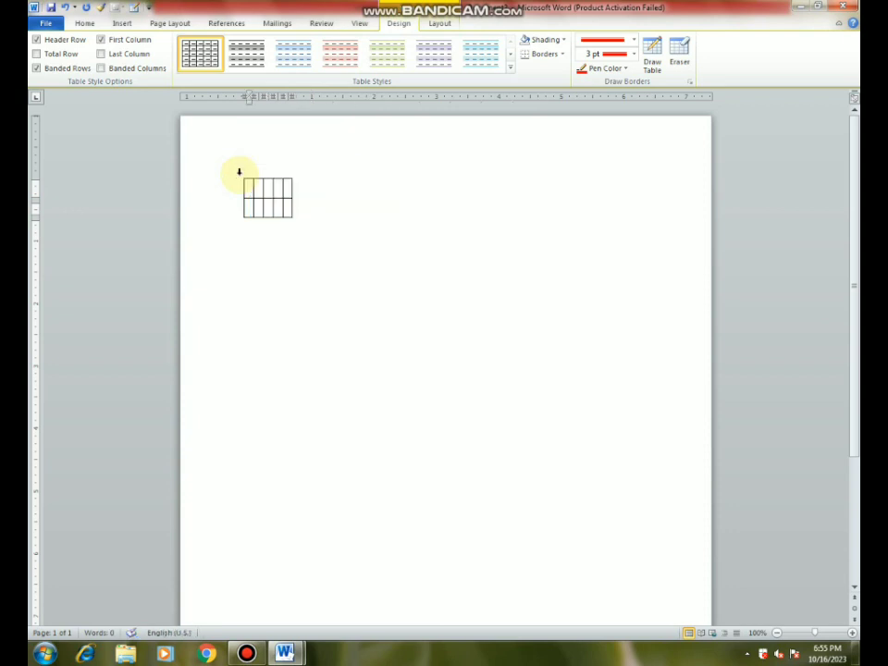
pyautogui.click(239, 175)
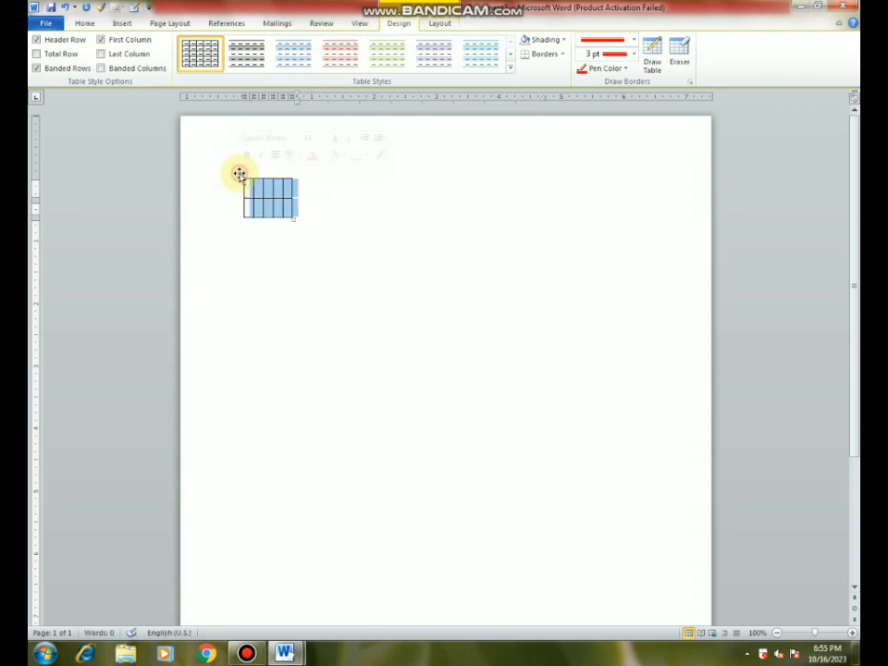
pyautogui.press('BackSpace')
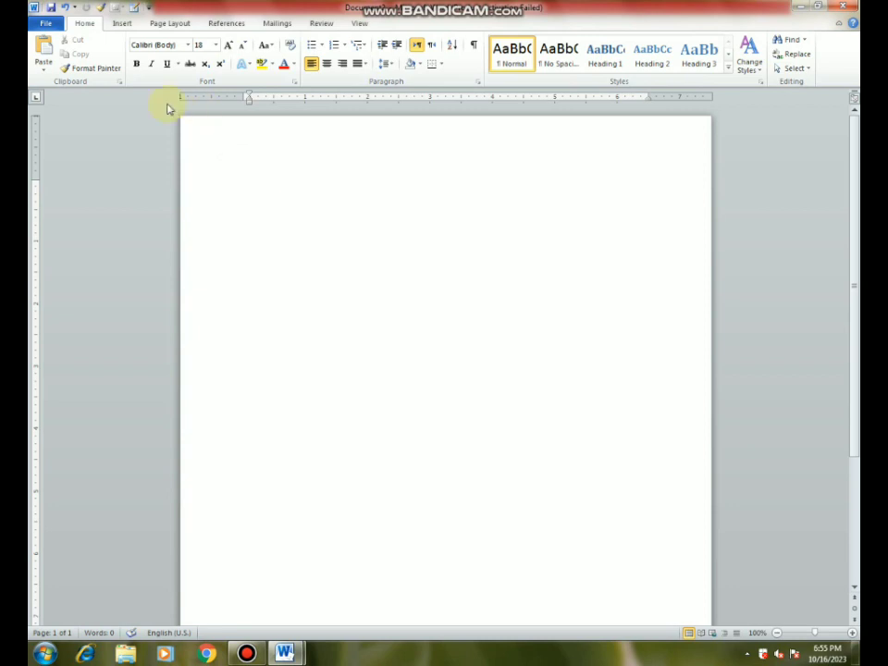
pyautogui.click(123, 25)
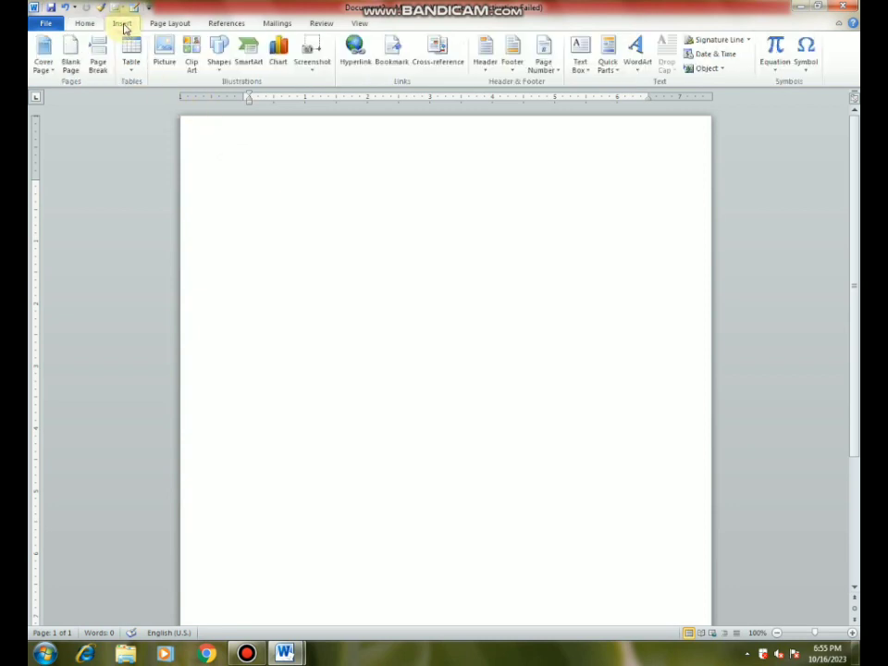
pyautogui.click(132, 72)
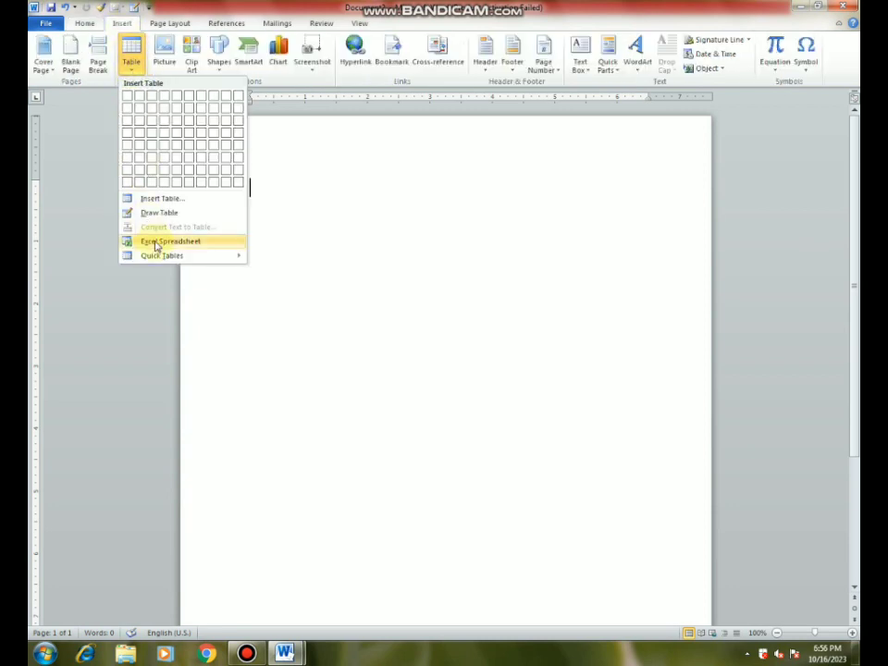
pyautogui.click(146, 198)
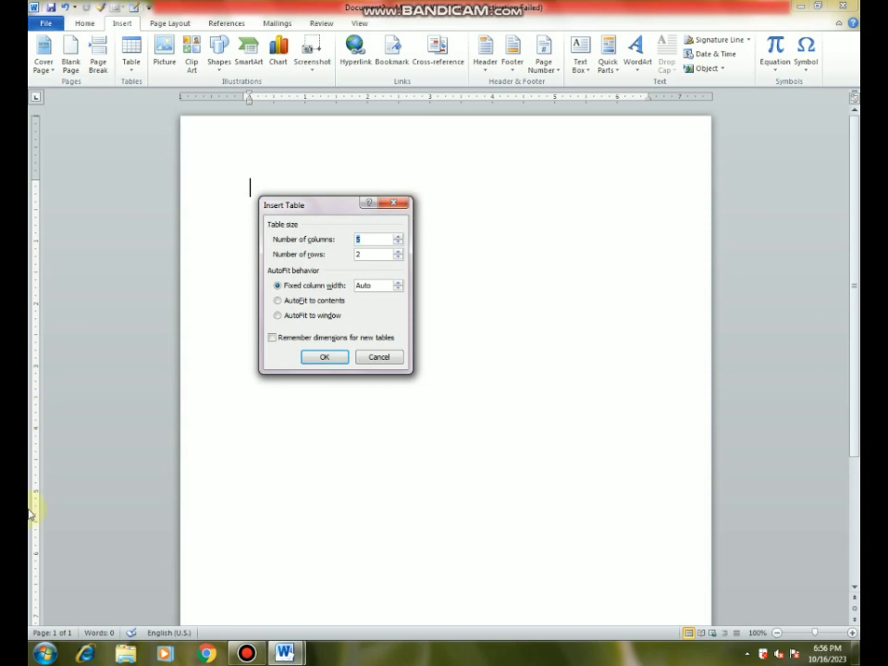
pyautogui.click(278, 314)
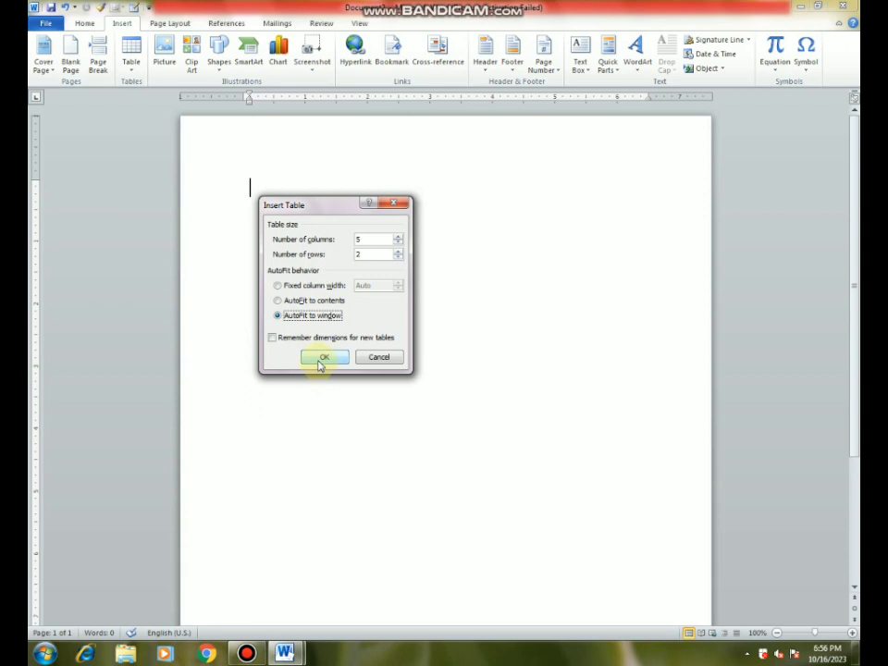
pyautogui.click(322, 359)
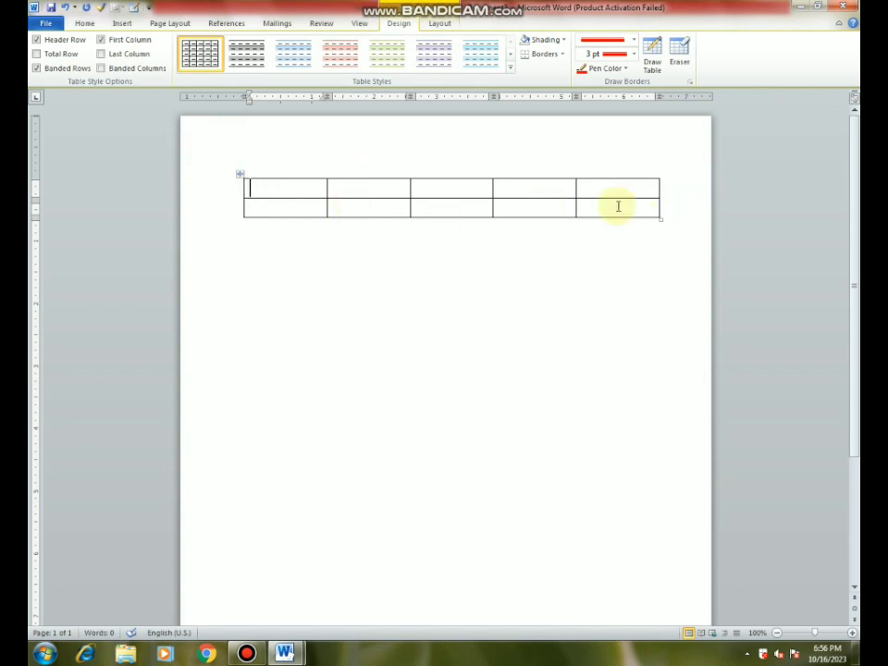
pyautogui.click(239, 174)
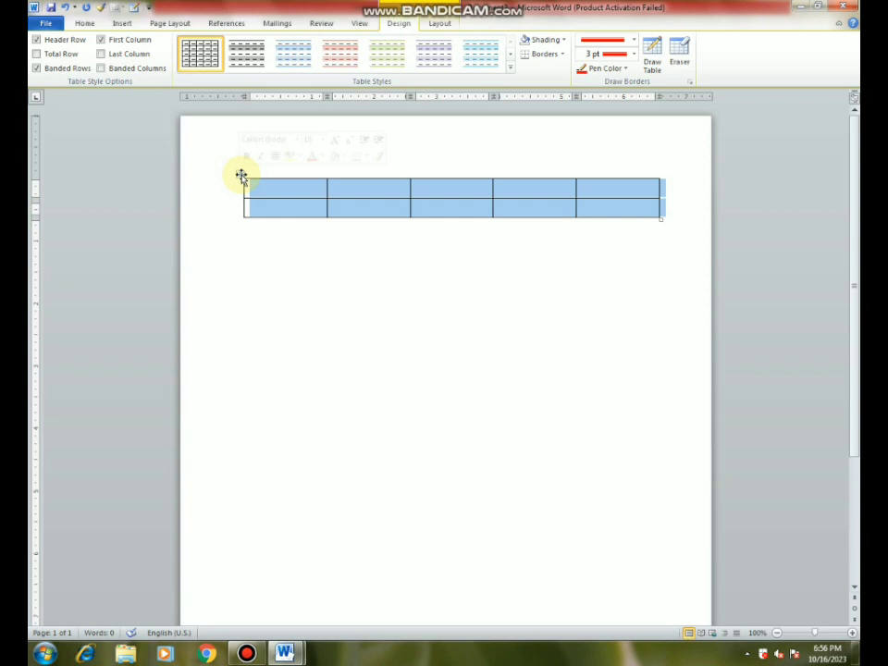
pyautogui.press('BackSpace')
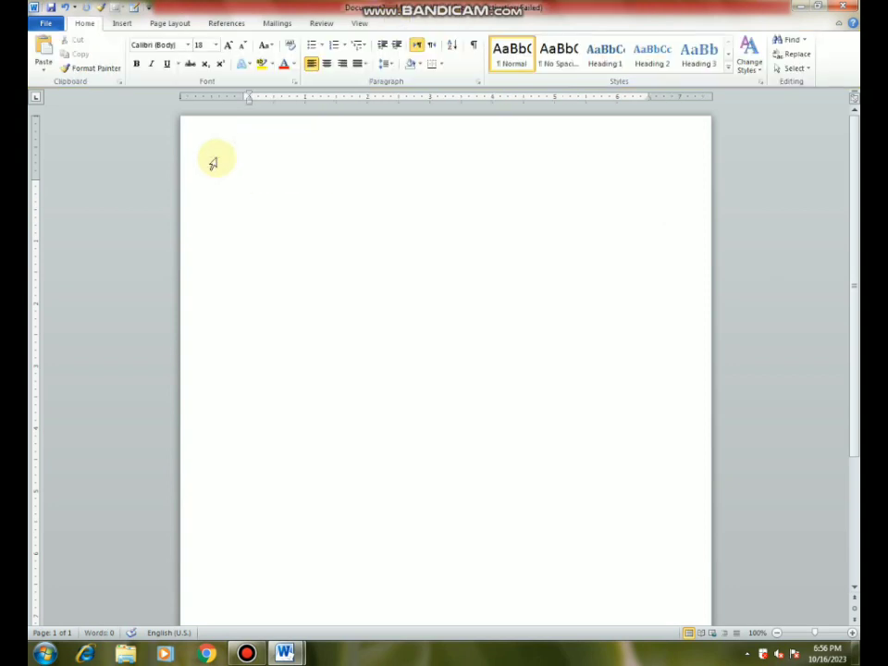
# Step: Use Draw Table to draw the outer rectangle, an inner cell and a vertical border
pyautogui.click(122, 23)
pyautogui.click(131, 65)
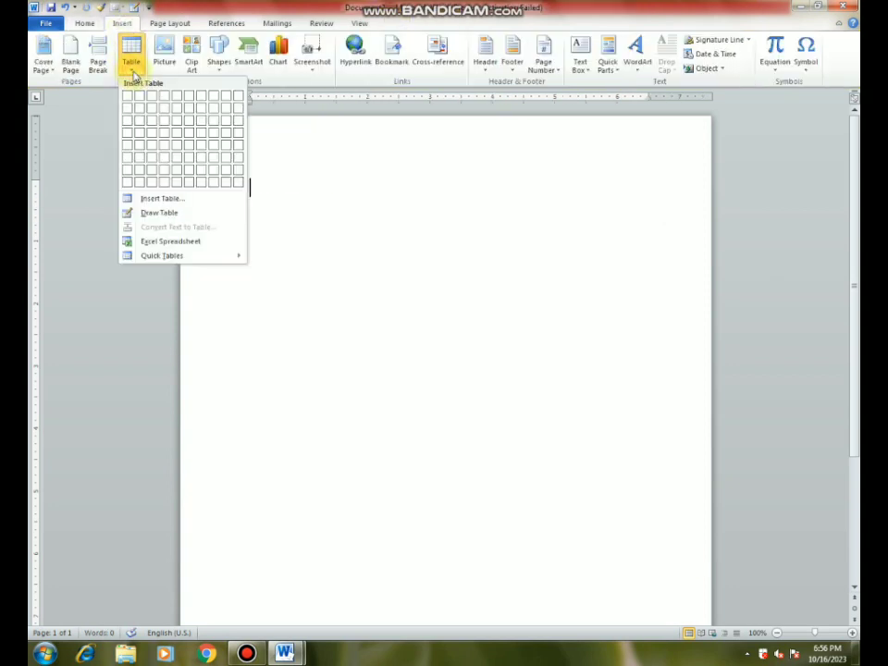
pyautogui.click(155, 215)
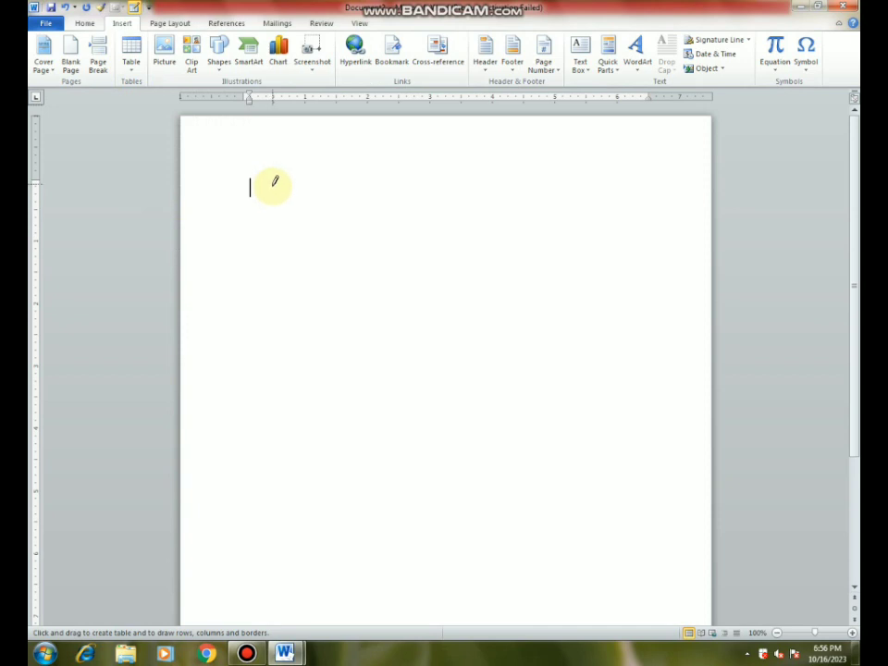
pyautogui.moveTo(268, 198); pyautogui.dragTo(538, 341)
pyautogui.moveTo(533, 231)
pyautogui.mouseDown()
pyautogui.moveTo(377, 296)
pyautogui.moveTo(375, 326)
pyautogui.mouseUp()
pyautogui.moveTo(398, 180); pyautogui.dragTo(402, 238)
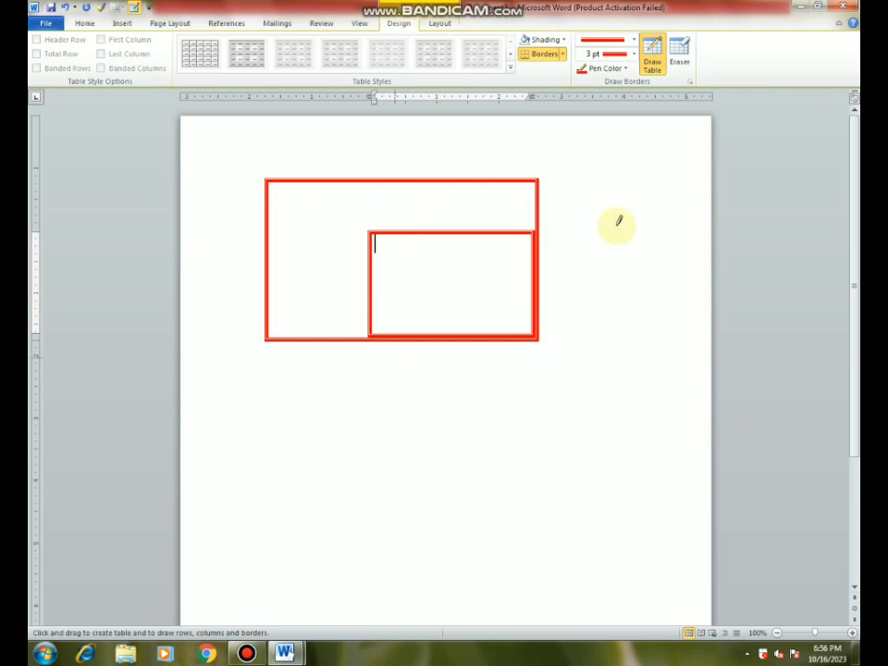
# Step: Switch the pen to black, then a thick double line, and draw a divider across the table
pyautogui.click(634, 42)
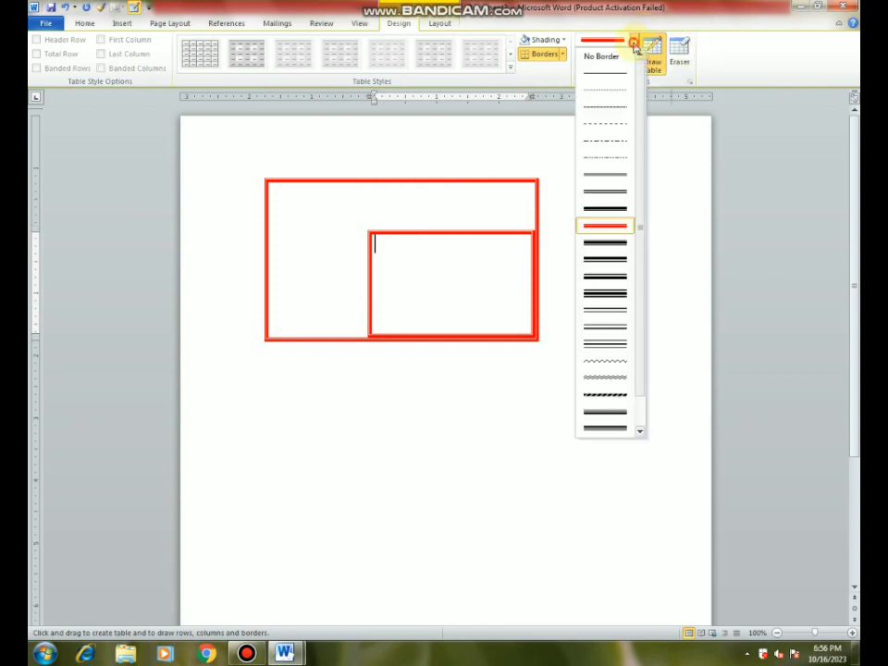
pyautogui.click(608, 210)
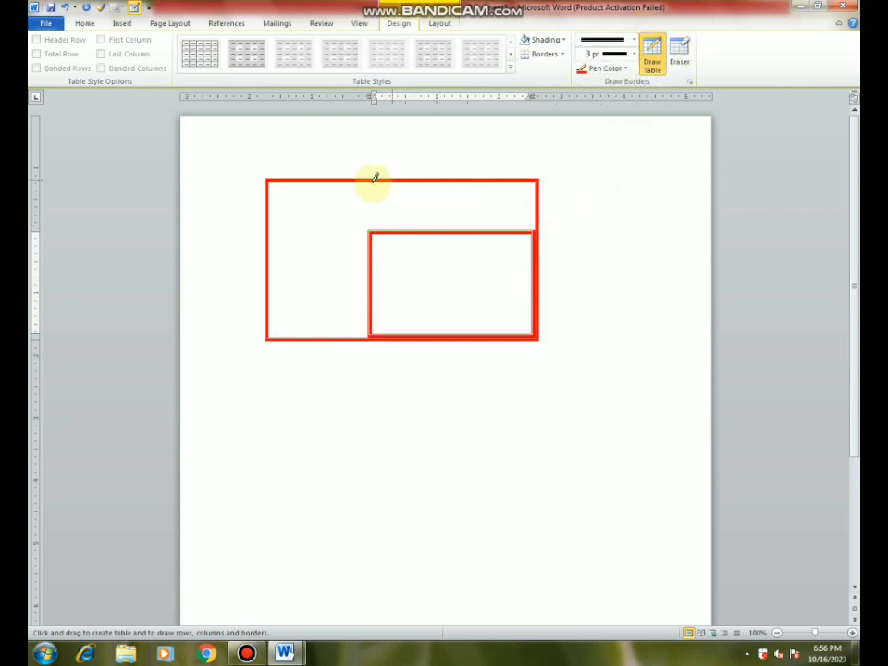
pyautogui.moveTo(370, 180); pyautogui.dragTo(373, 232)
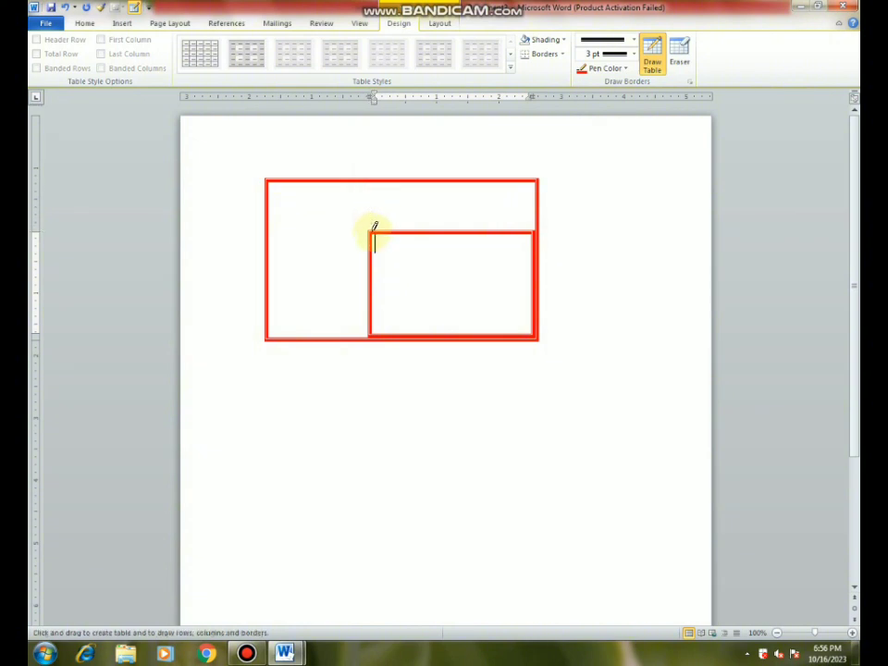
pyautogui.click(633, 41)
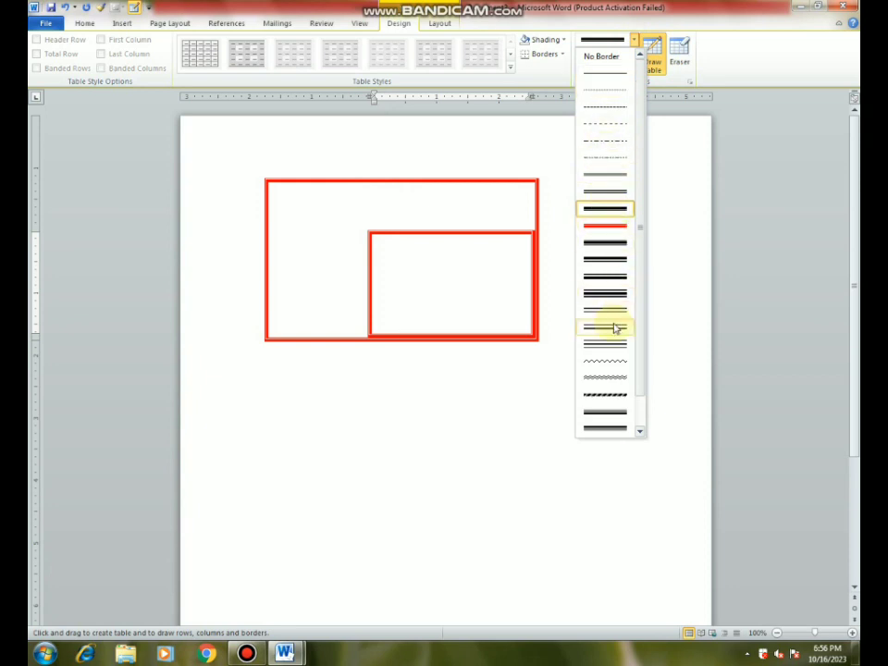
pyautogui.click(597, 259)
pyautogui.moveTo(268, 209); pyautogui.dragTo(377, 206)
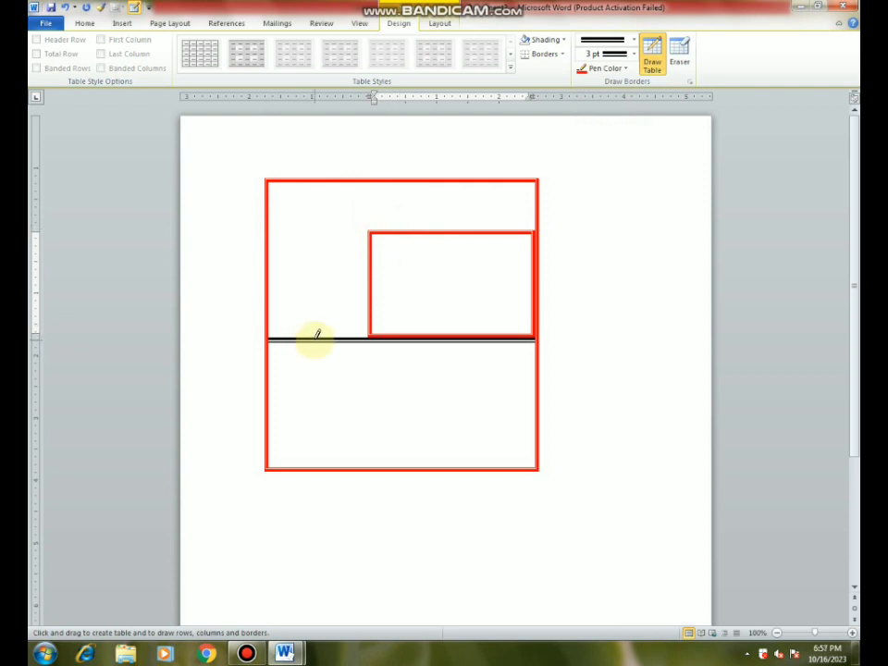
# Step: Turn off Draw Table and place the insertion point in the table's inner cell
pyautogui.click(121, 26)
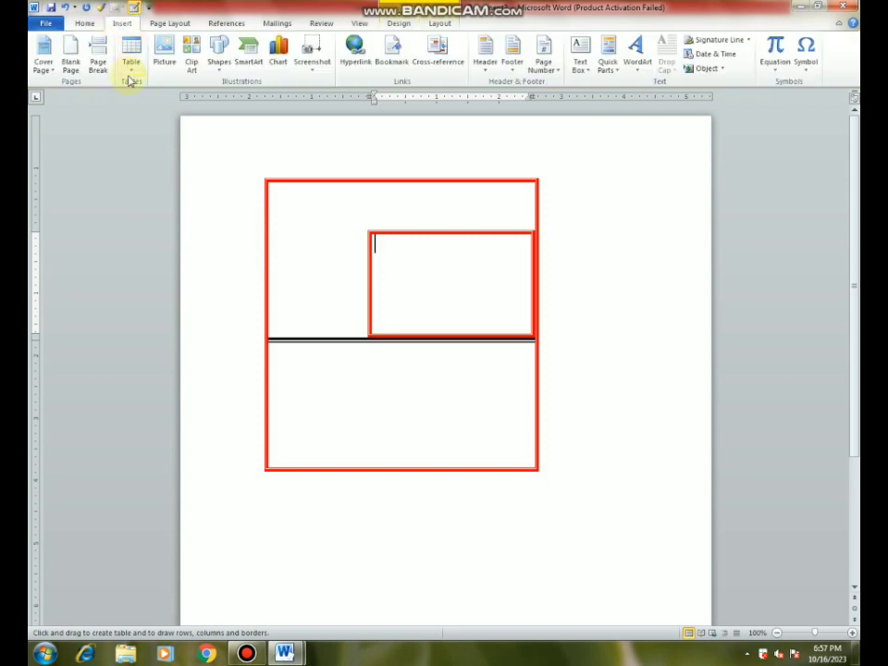
pyautogui.click(131, 69)
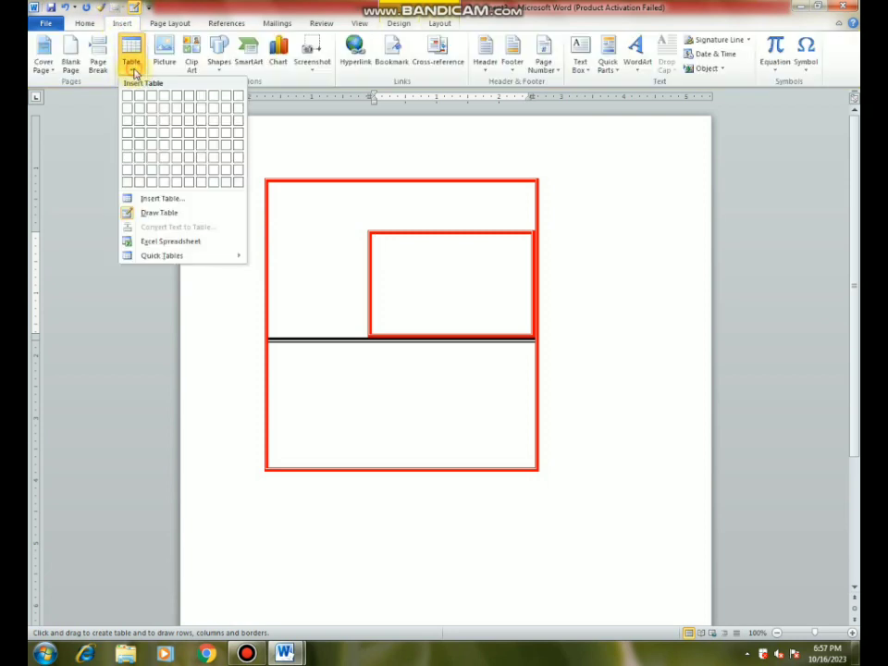
pyautogui.click(149, 219)
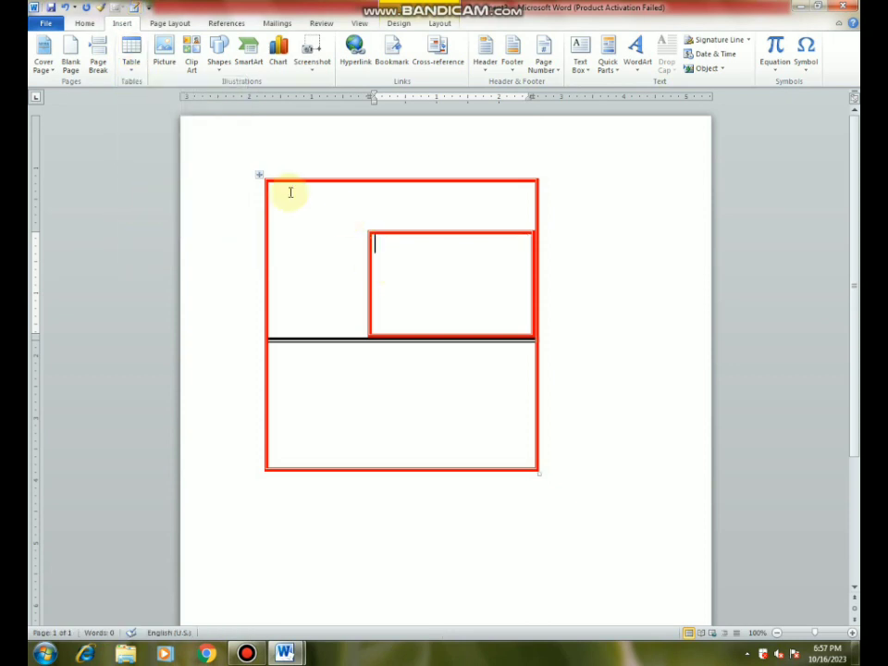
pyautogui.click(263, 175)
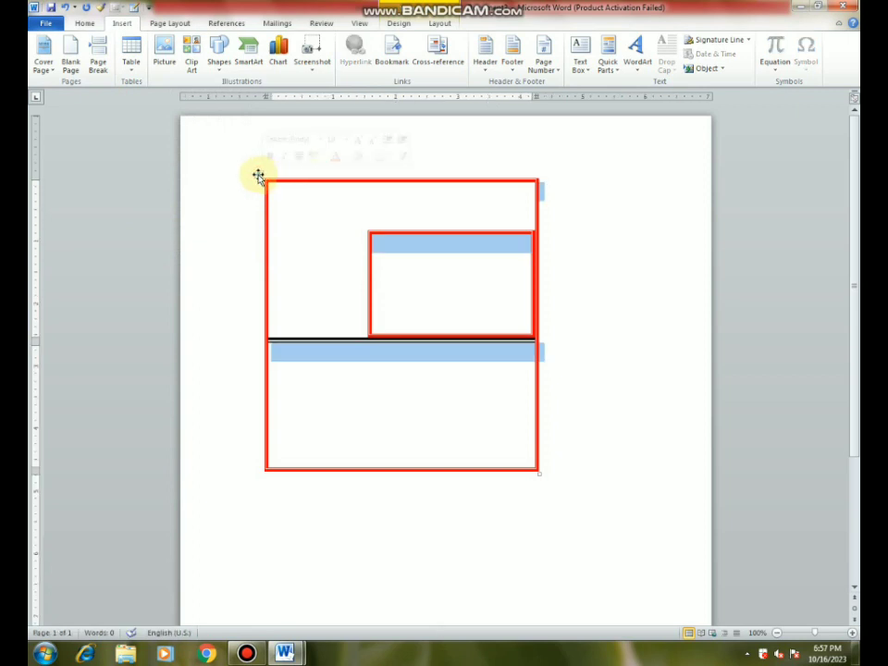
pyautogui.click(319, 218)
pyautogui.click(410, 366)
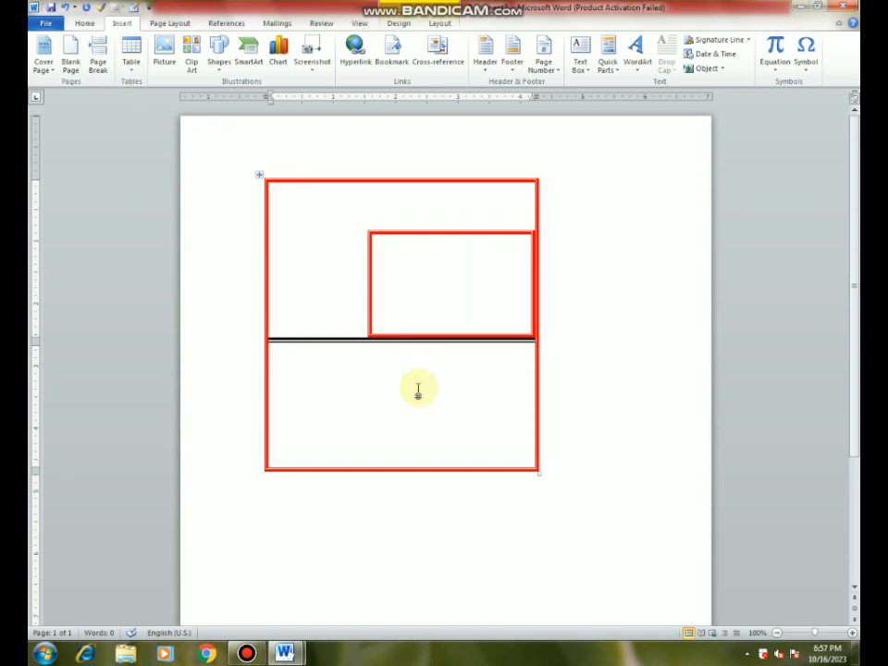
pyautogui.click(422, 269)
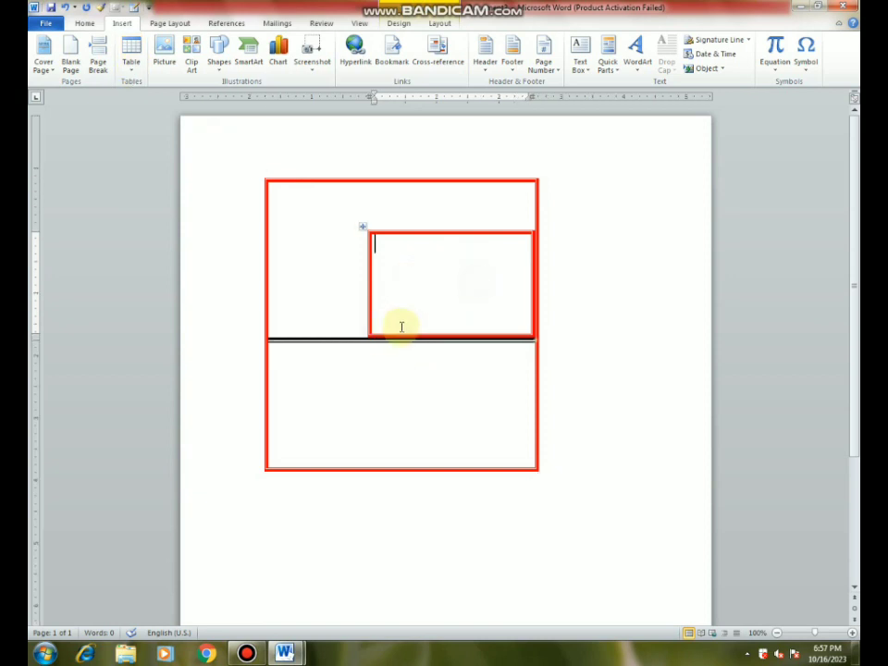
# Step: Set the Table Tools Design line style to No Border and click the table's top-left corner
pyautogui.click(400, 24)
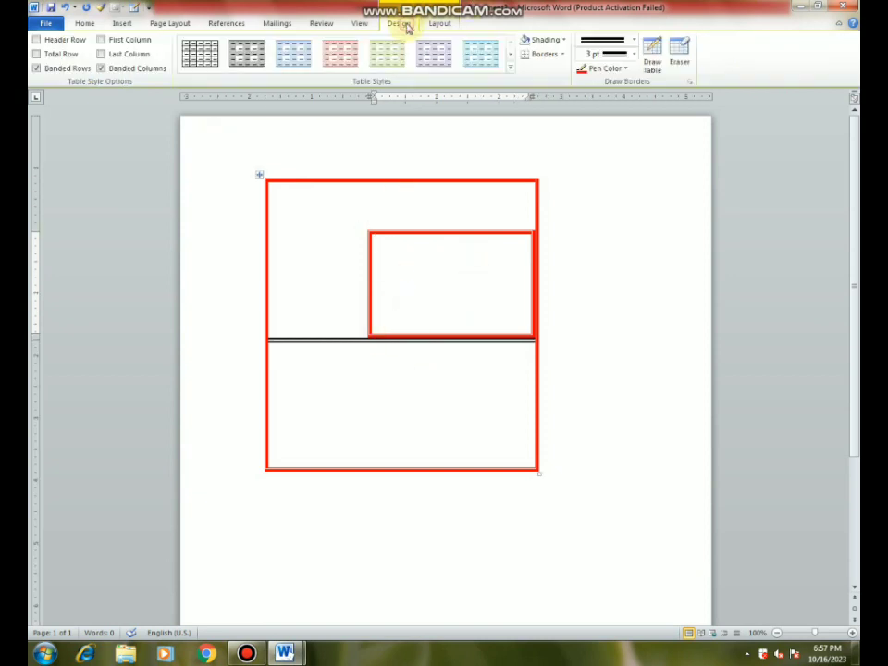
pyautogui.click(633, 40)
pyautogui.click(603, 57)
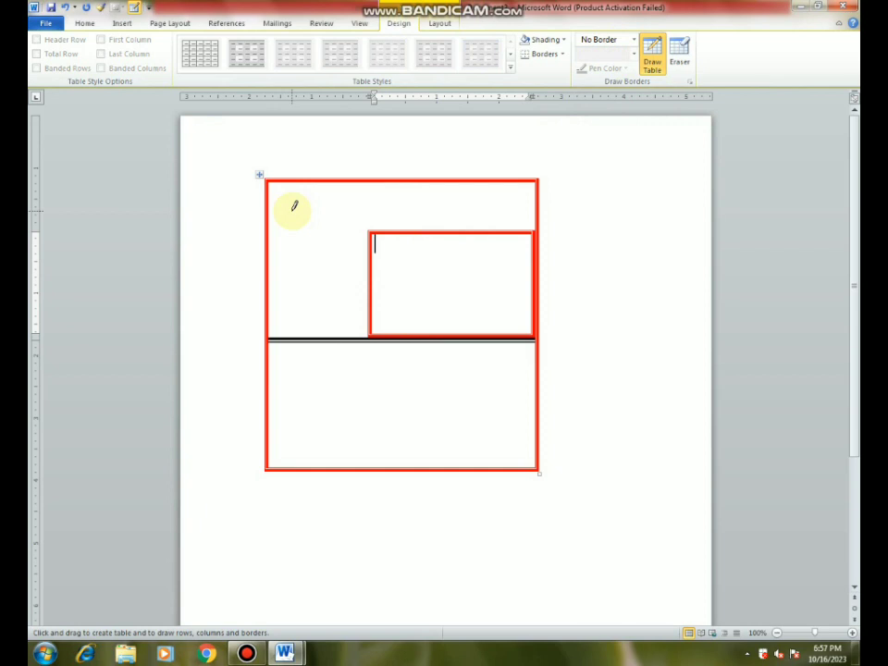
pyautogui.click(120, 25)
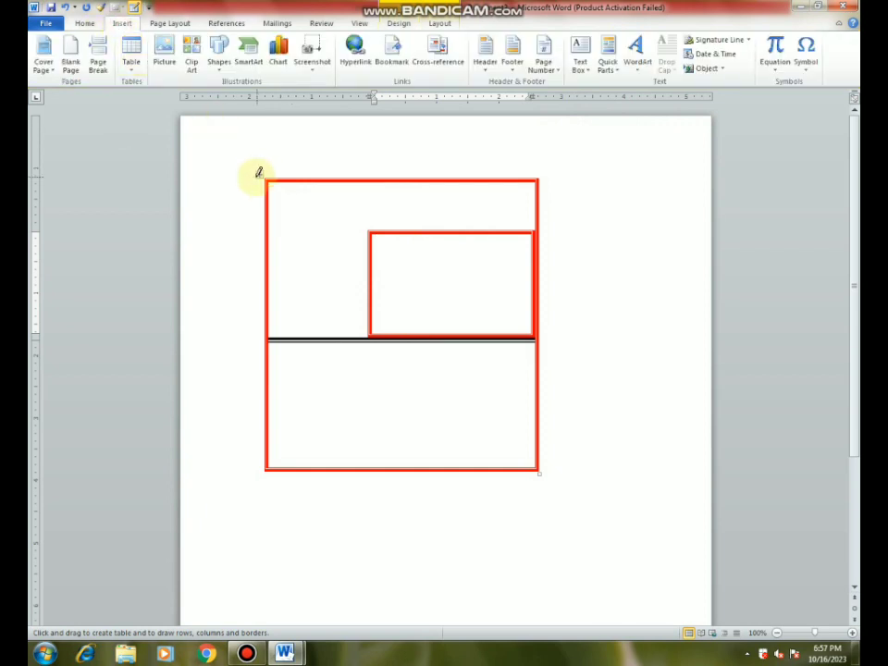
pyautogui.click(259, 175)
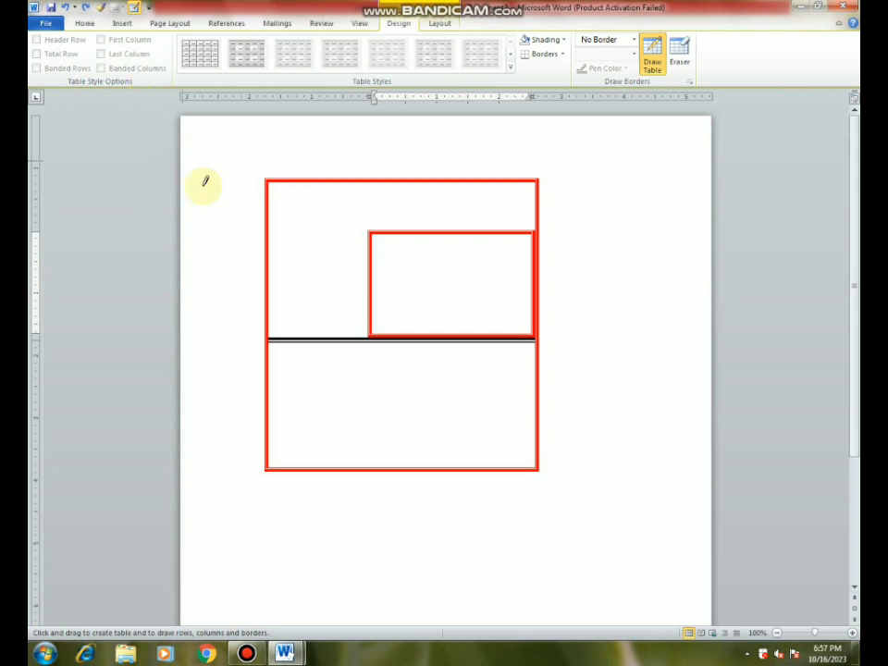
# Step: Undo the drawn table and embed an Excel Spreadsheet from Insert > Table
pyautogui.hotkey('ctrl', 'z')
pyautogui.hotkey('ctrl', 'z')
pyautogui.hotkey('ctrl', 'z')
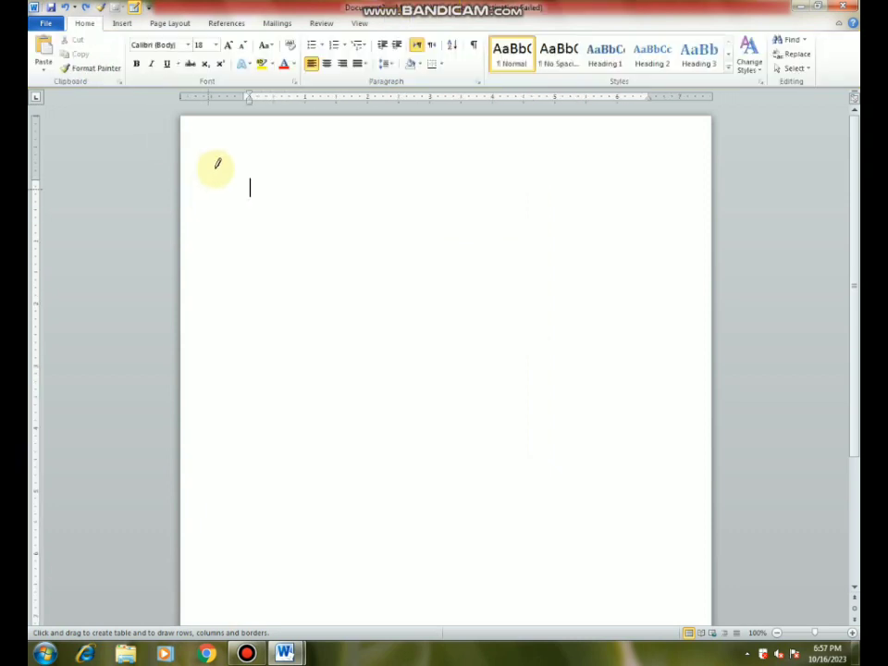
pyautogui.click(121, 23)
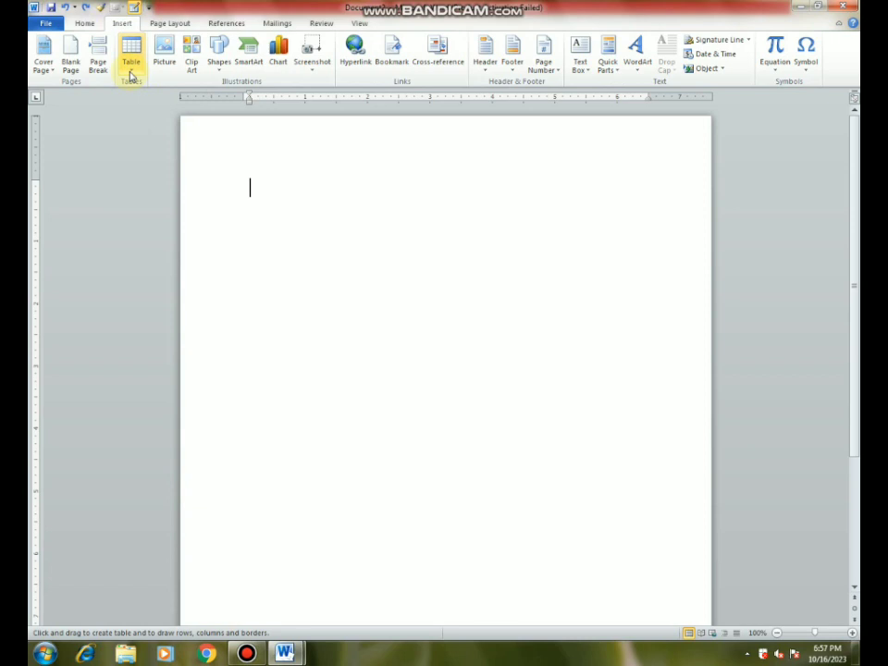
pyautogui.click(131, 72)
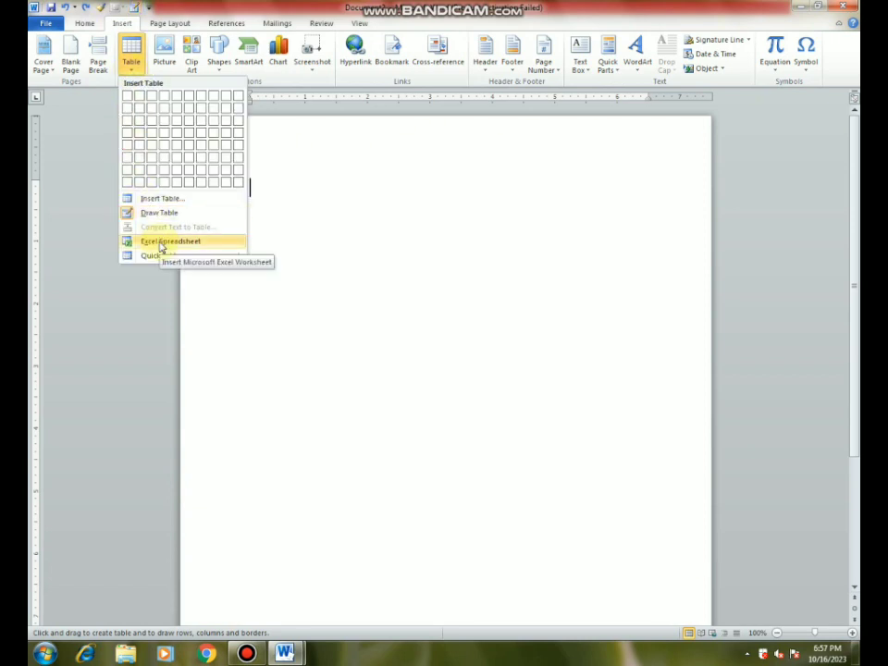
pyautogui.click(161, 244)
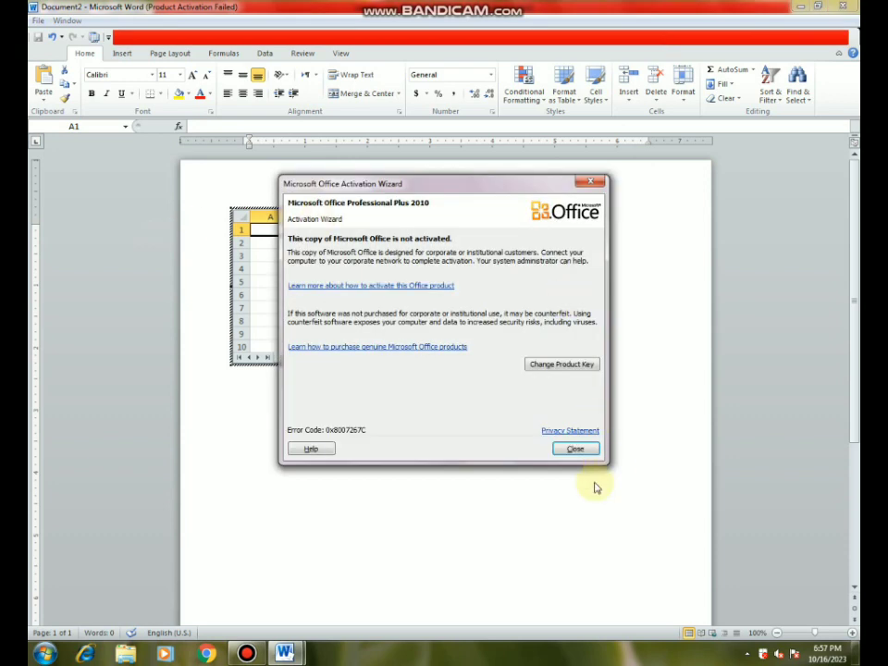
# Step: Dismiss the activation warning, add Sheet2 and Sheet3, and enter dfgfd and dfg on them
pyautogui.click(575, 449)
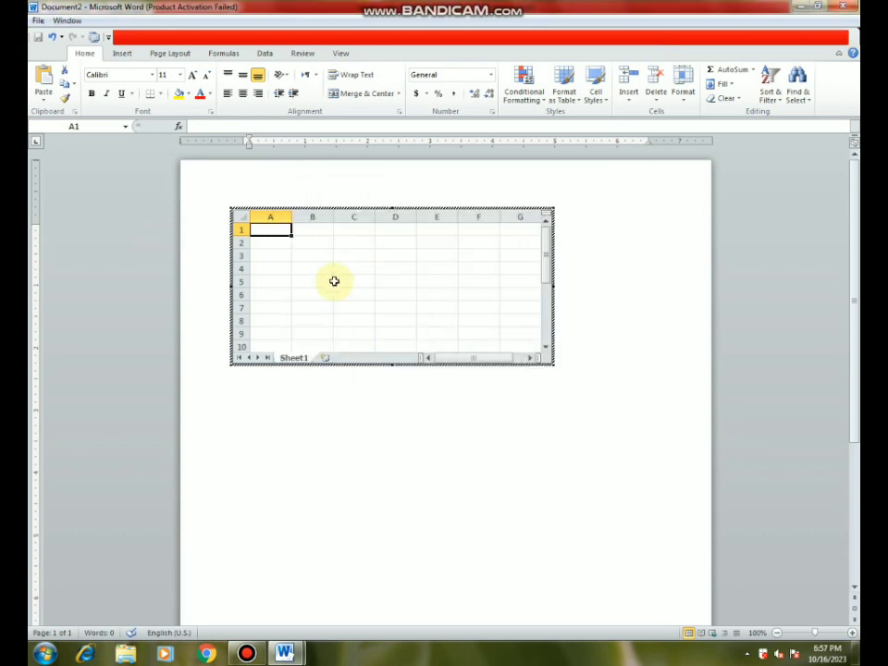
pyautogui.click(324, 359)
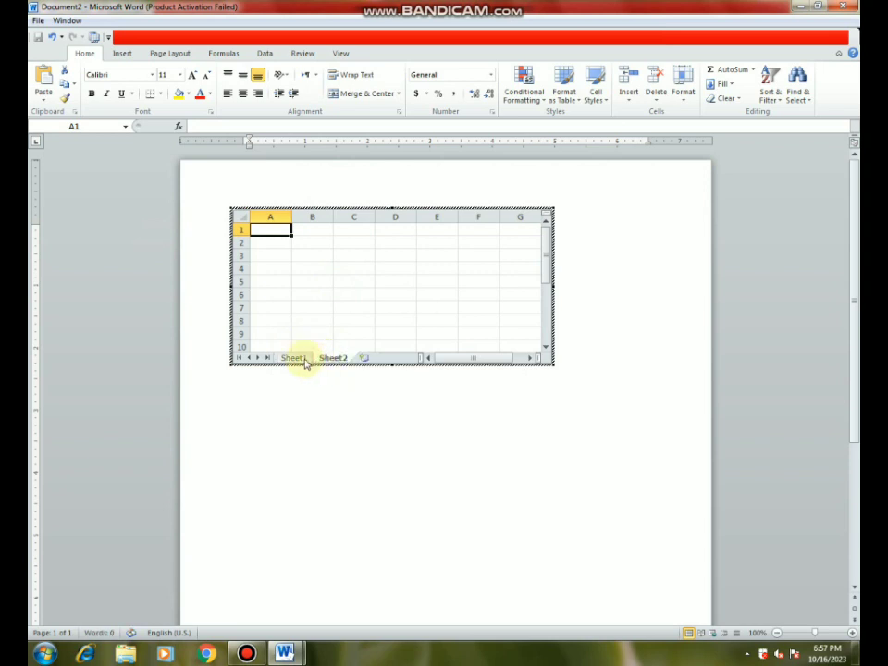
pyautogui.click(363, 359)
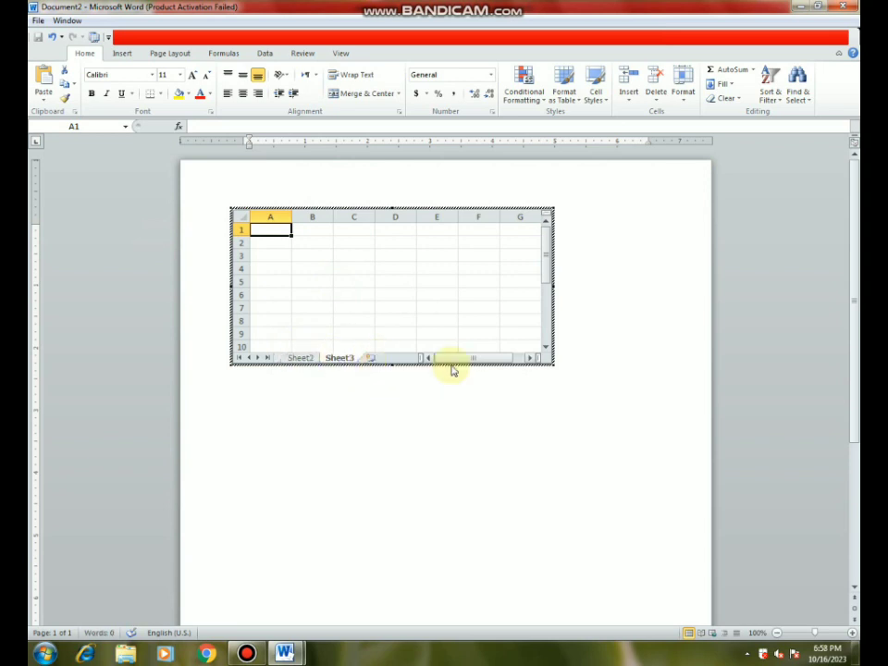
pyautogui.click(298, 358)
pyautogui.click(296, 310)
pyautogui.write('dfgfd')
pyautogui.click(338, 358)
pyautogui.write('dfg')
pyautogui.click(303, 359)
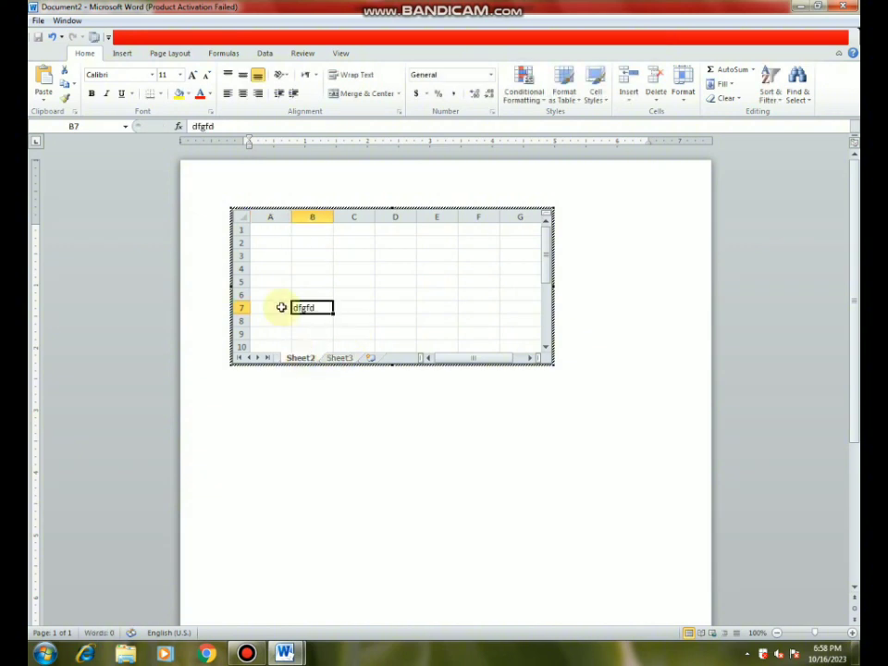
pyautogui.click(340, 359)
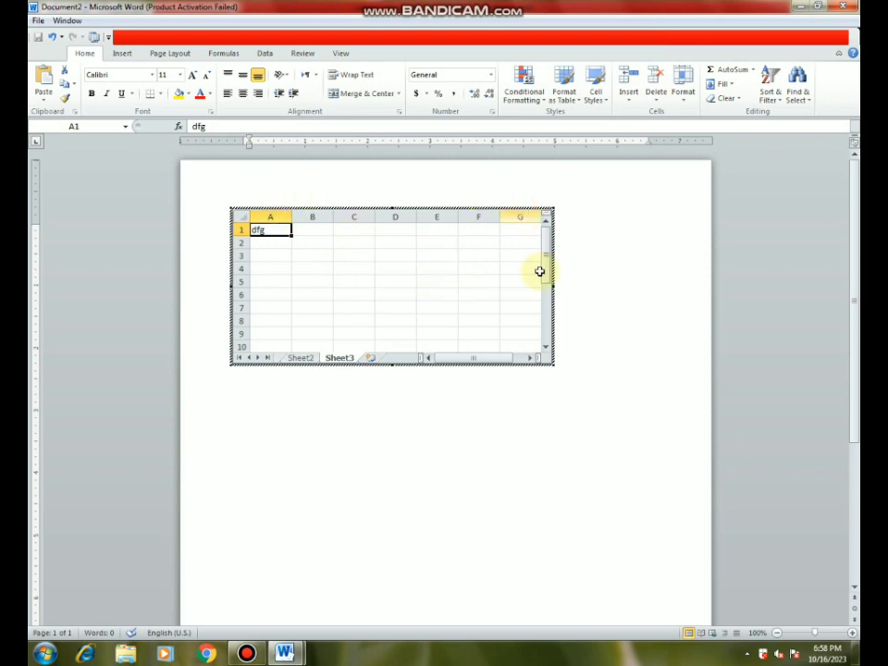
# Step: Return to the document, type dfsd below the worksheet, and select the worksheet object
pyautogui.click(581, 354)
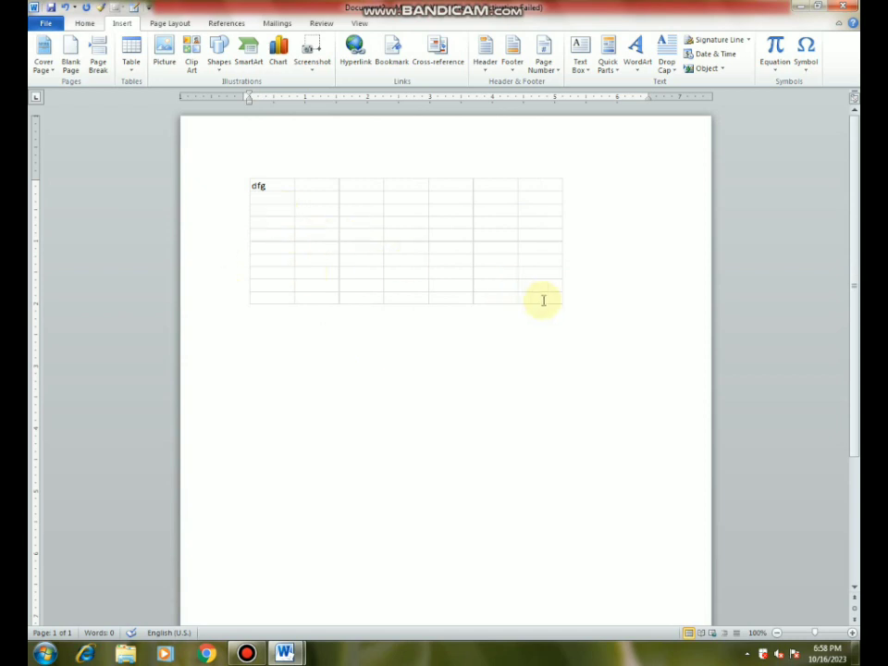
pyautogui.press('Down')
pyautogui.write('dfsd')
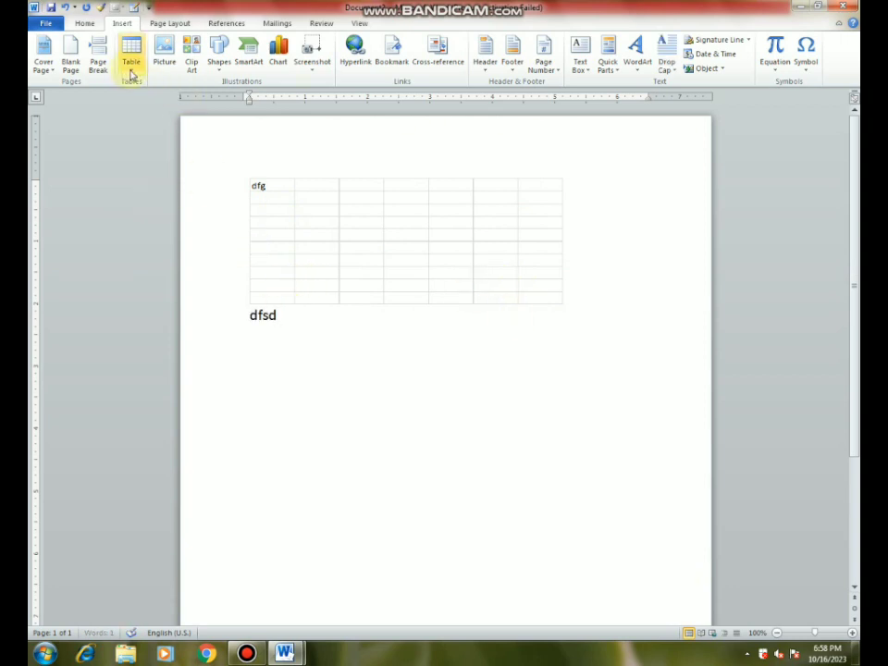
pyautogui.click(287, 198)
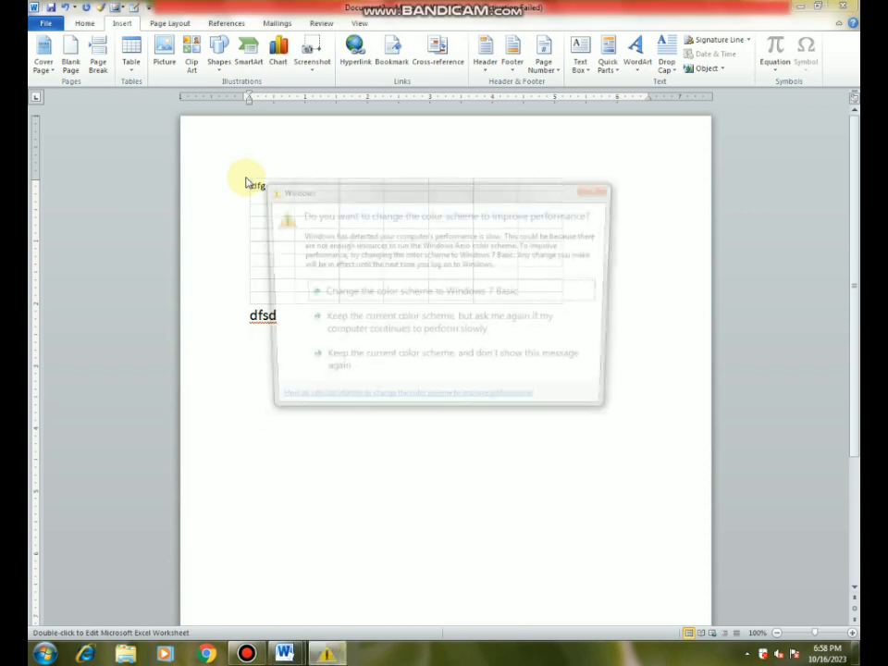
pyautogui.click(398, 360)
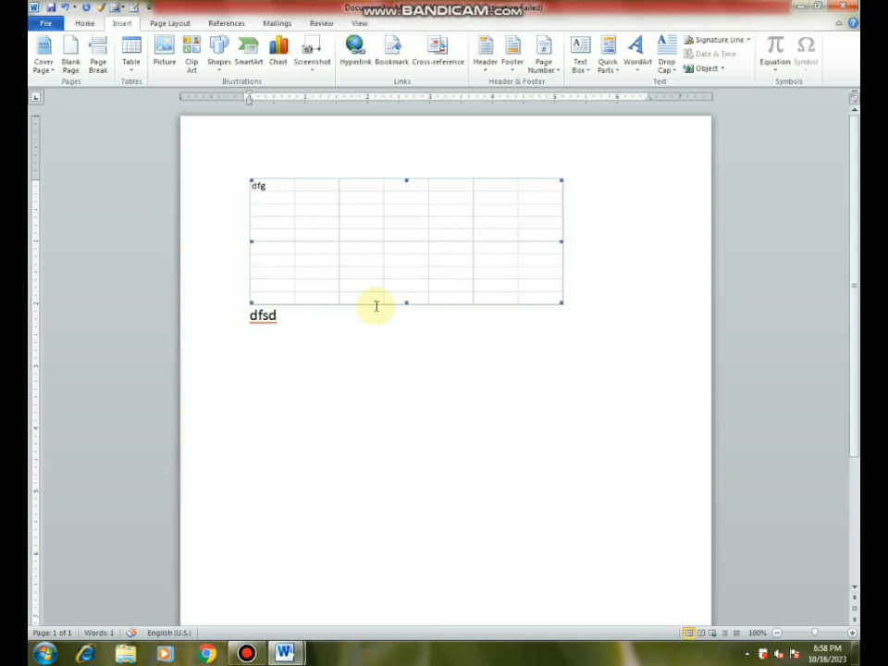
# Step: Undo the worksheet and insert the Matrix table from the Quick Tables gallery
pyautogui.hotkey('ctrl', 'z')
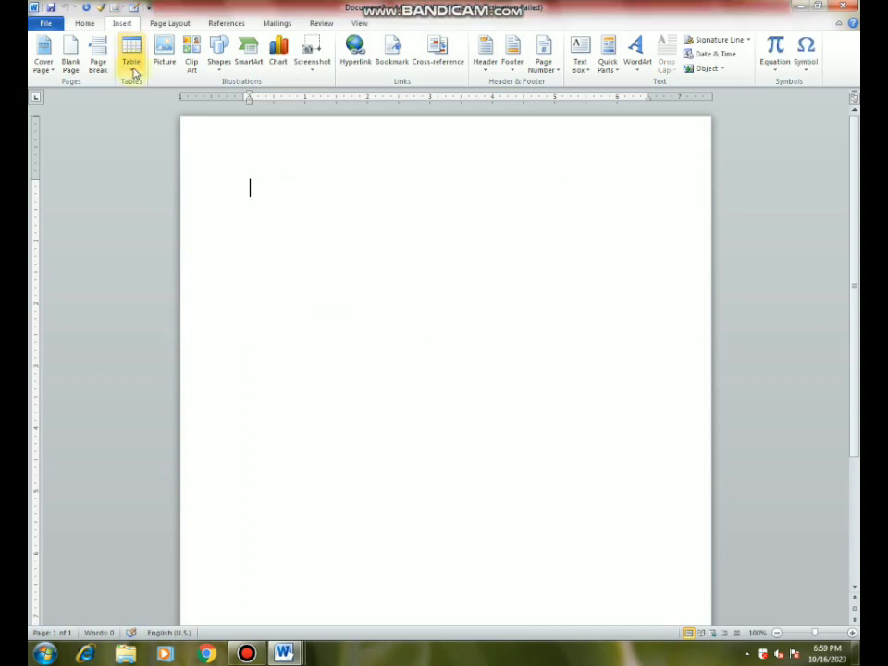
pyautogui.click(132, 67)
pyautogui.moveTo(145, 259)
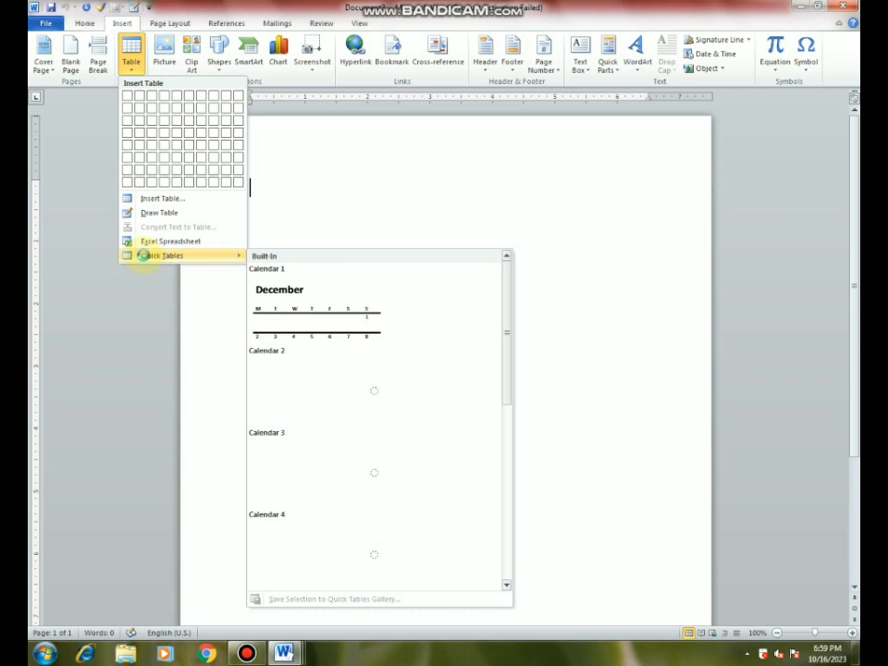
pyautogui.scroll(-2, 310, 366)
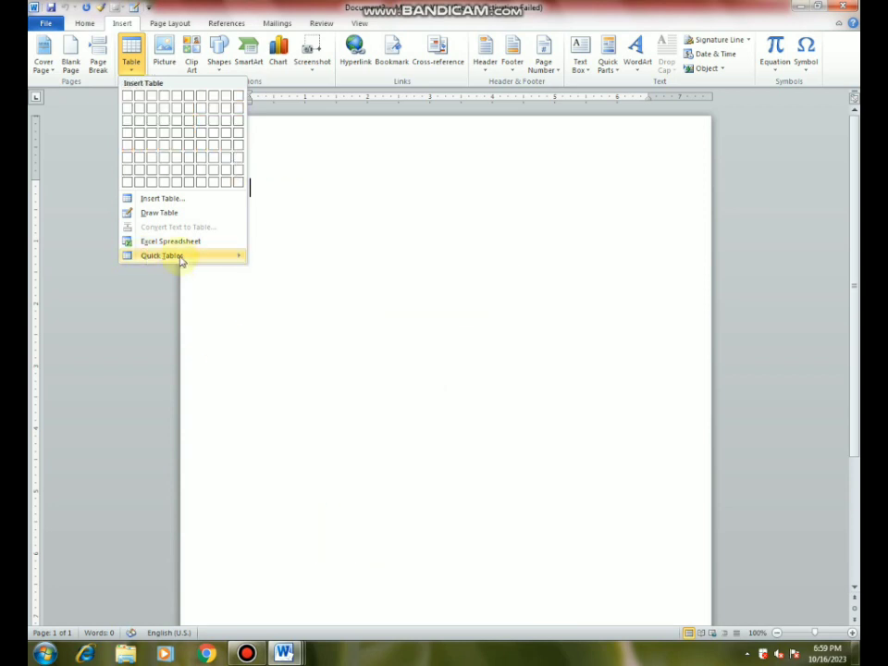
pyautogui.moveTo(190, 258)
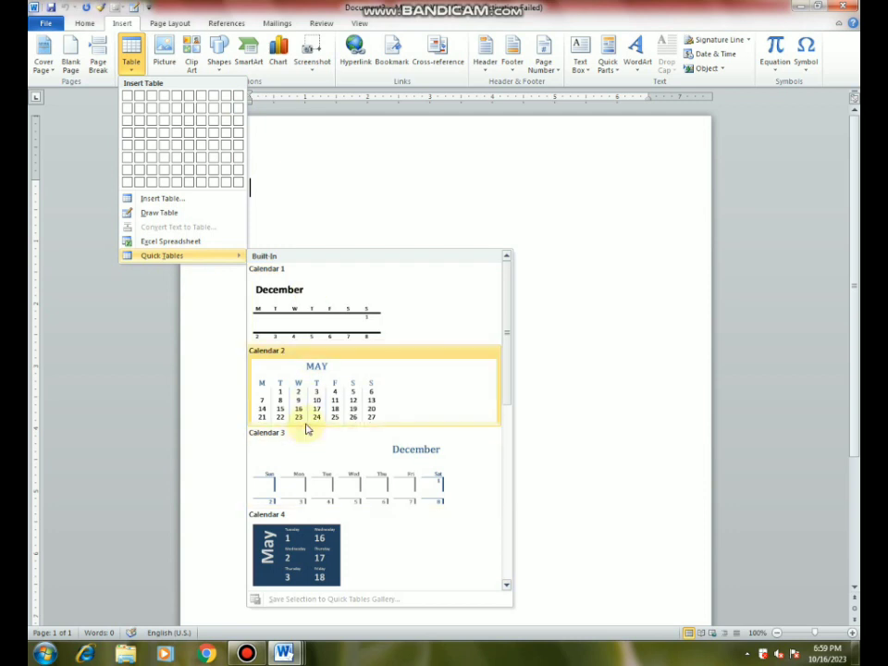
pyautogui.moveTo(511, 389); pyautogui.dragTo(498, 499)
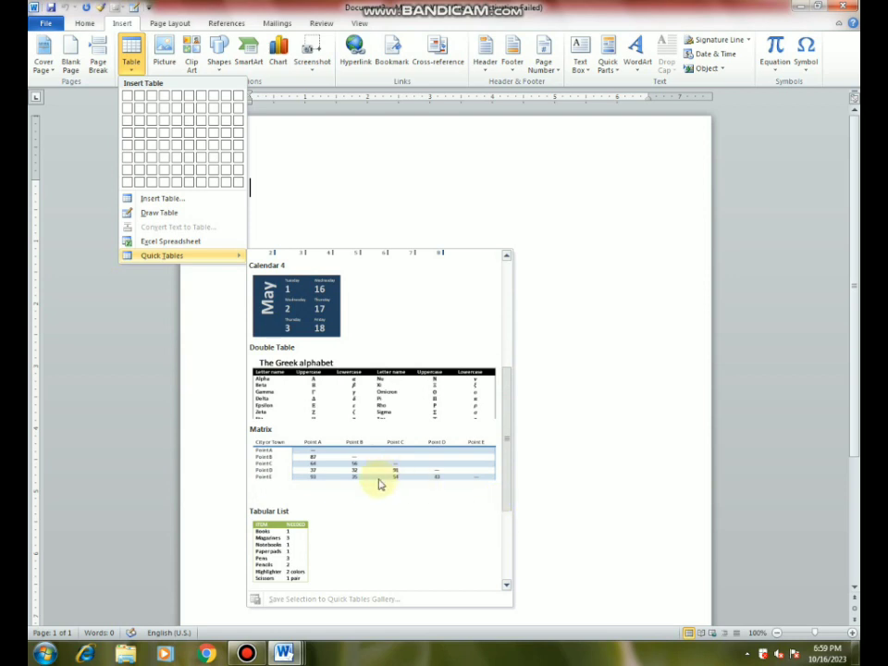
pyautogui.scroll(-2, 384, 483)
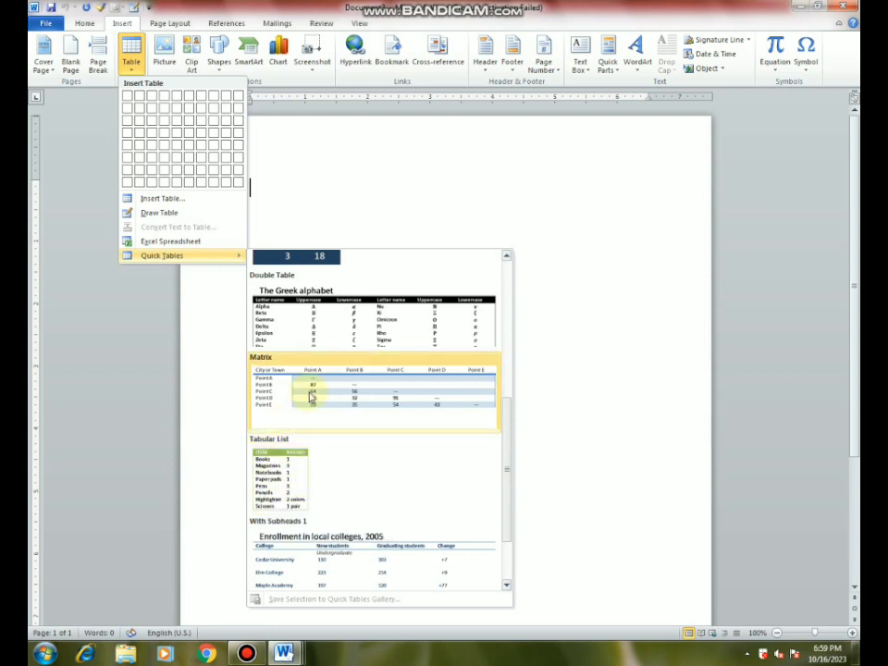
pyautogui.click(312, 396)
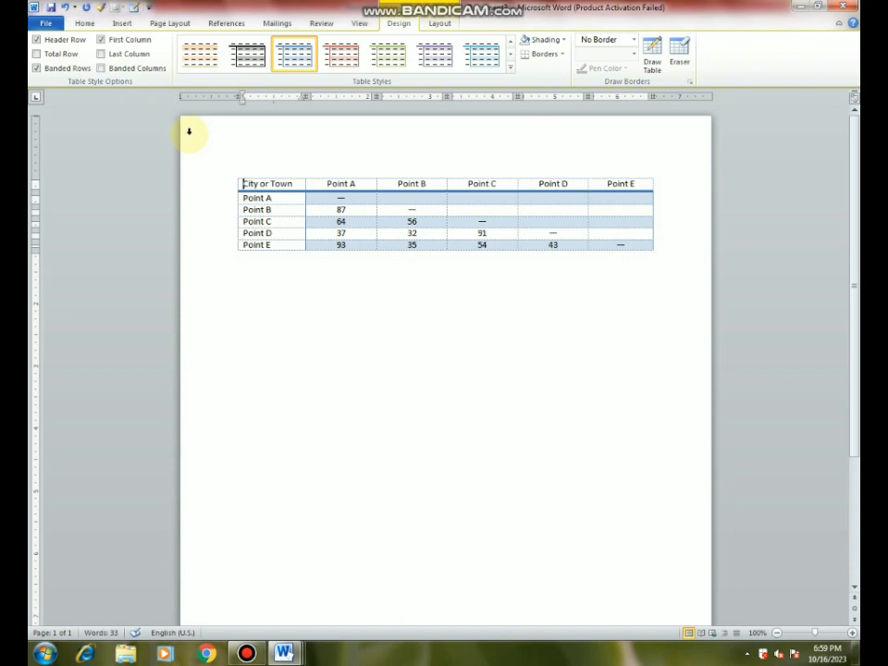
# Step: Turn off Banded Rows on the Matrix table and apply a green table style
pyautogui.click(242, 183)
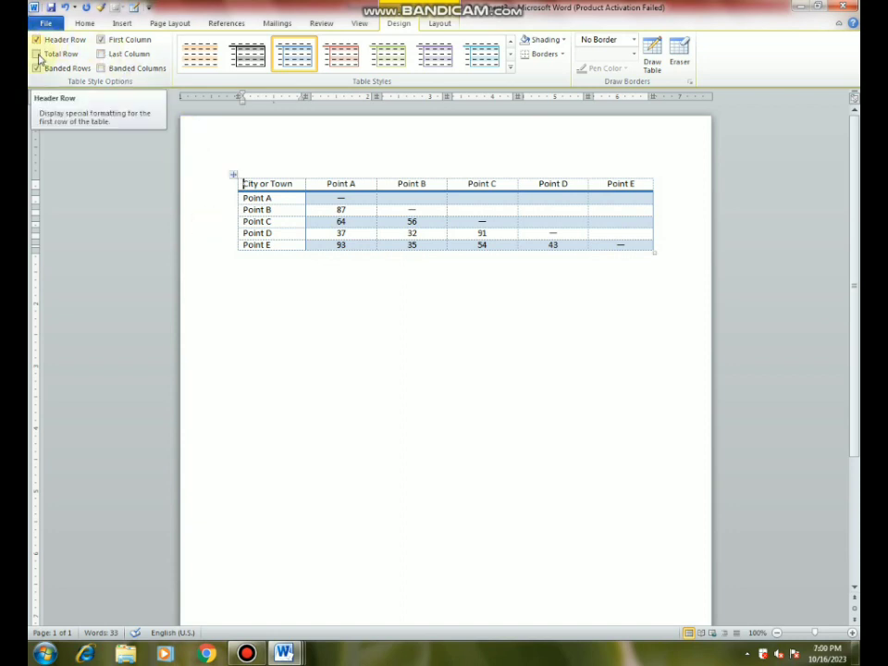
pyautogui.click(37, 69)
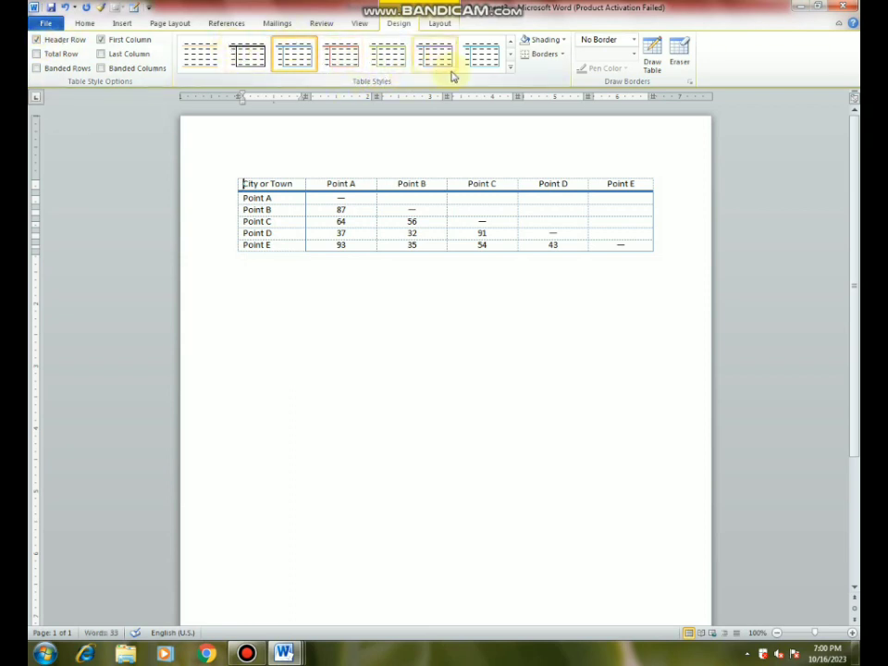
pyautogui.click(509, 67)
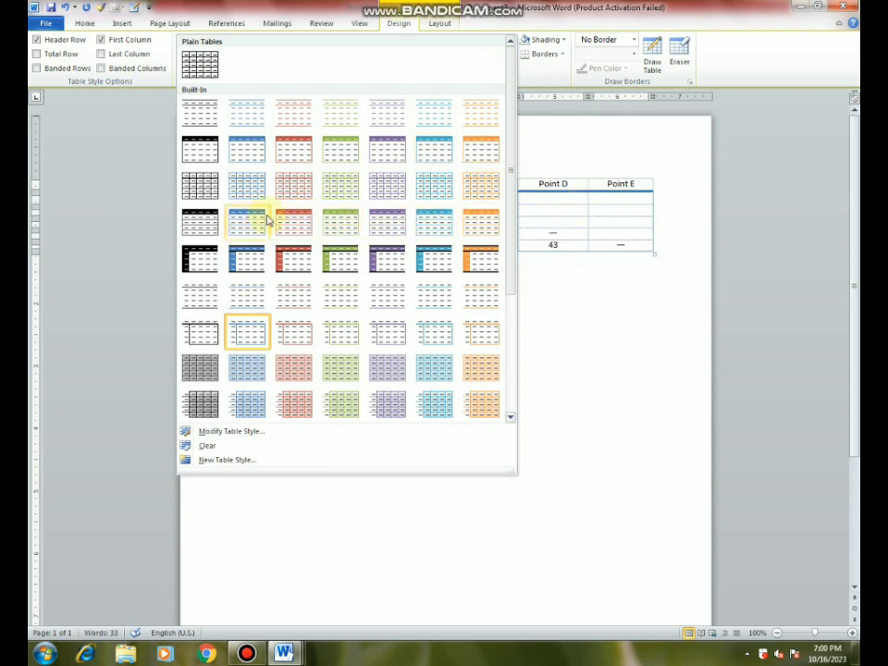
pyautogui.click(343, 217)
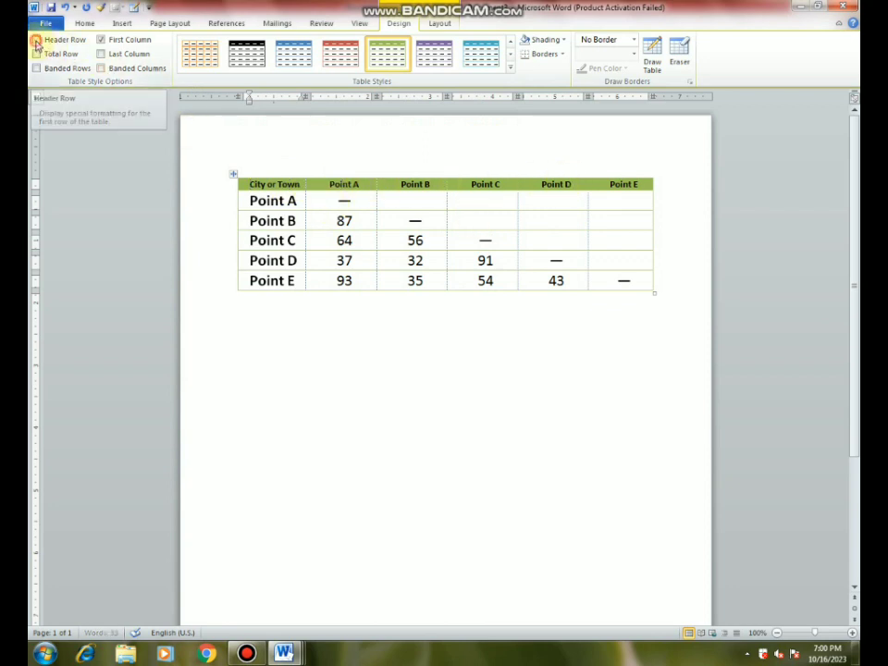
# Step: Switch Header Row off and back on while previewing the red and blue table styles
pyautogui.click(36, 40)
pyautogui.click(509, 73)
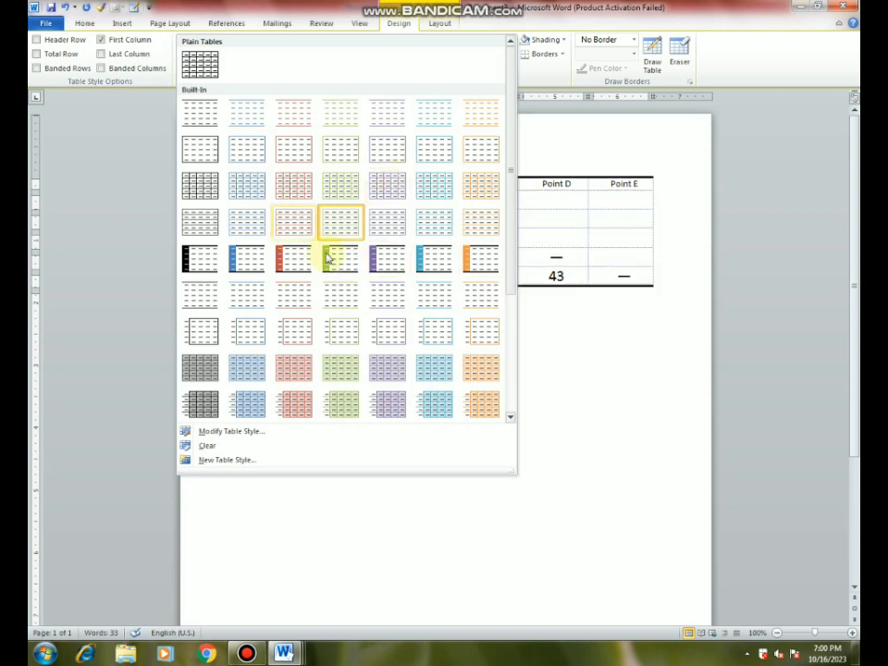
pyautogui.click(34, 40)
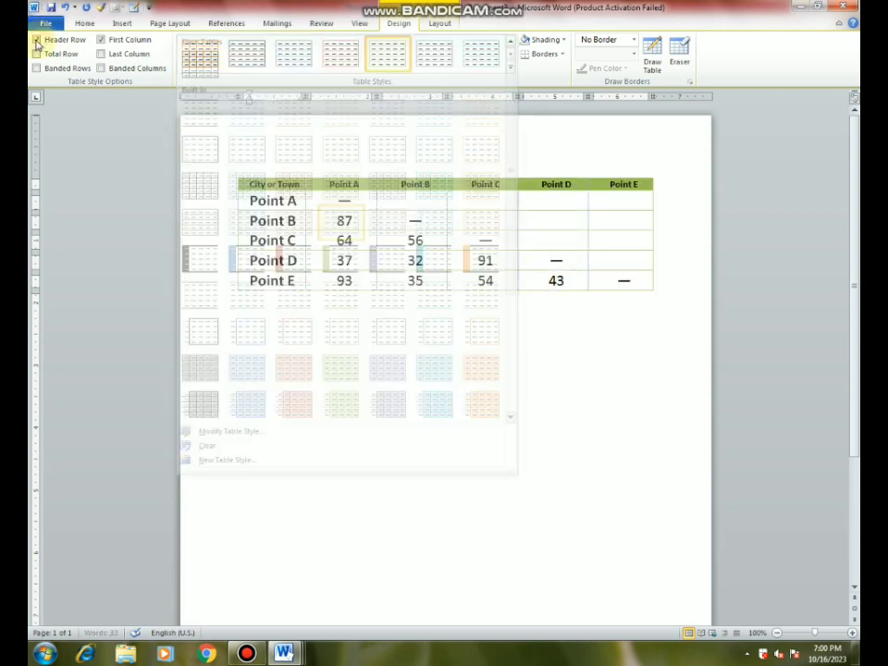
pyautogui.click(340, 55)
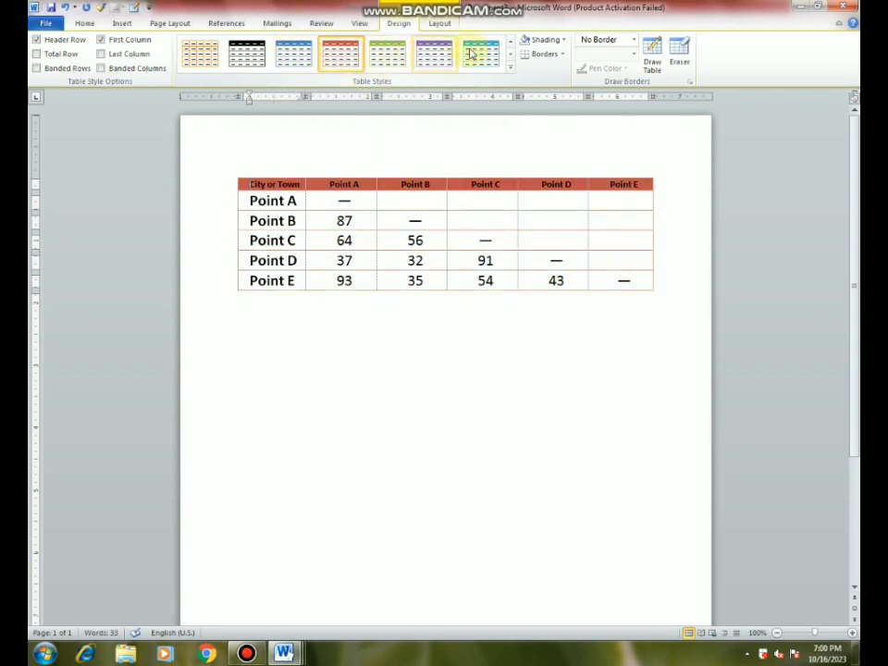
pyautogui.click(473, 56)
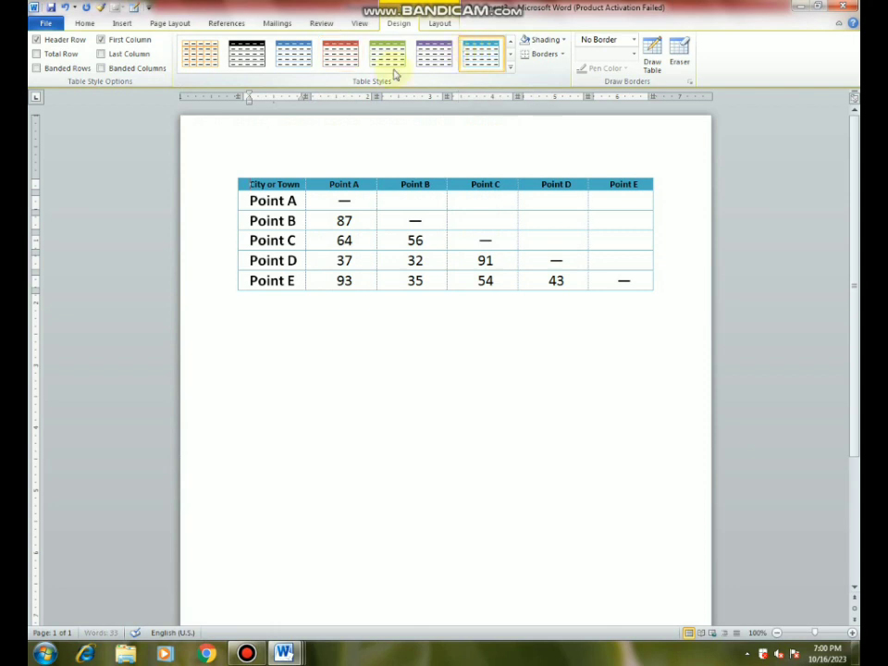
# Step: Turn on Total Row and apply the red table style to the Matrix table
pyautogui.click(37, 55)
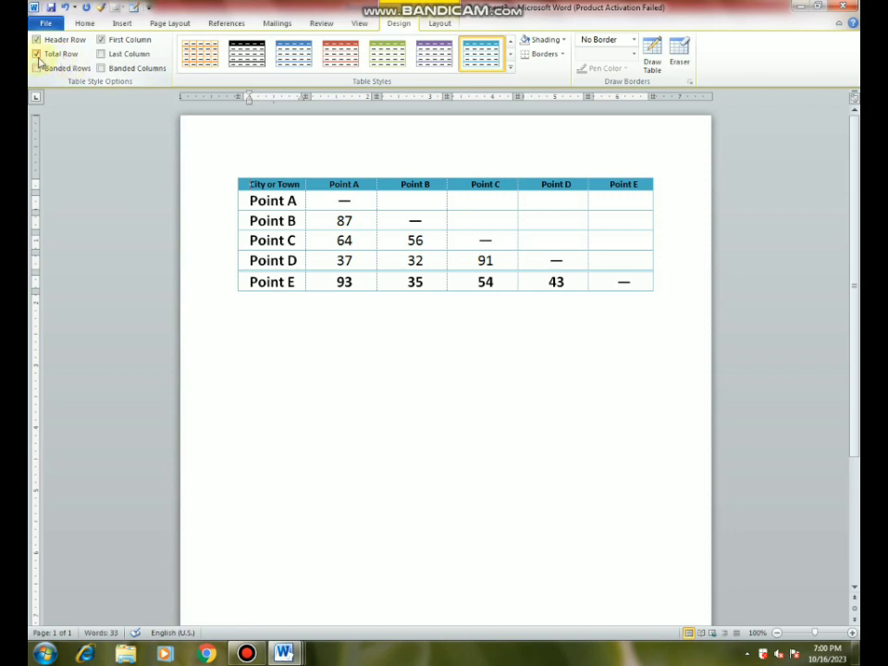
pyautogui.click(36, 55)
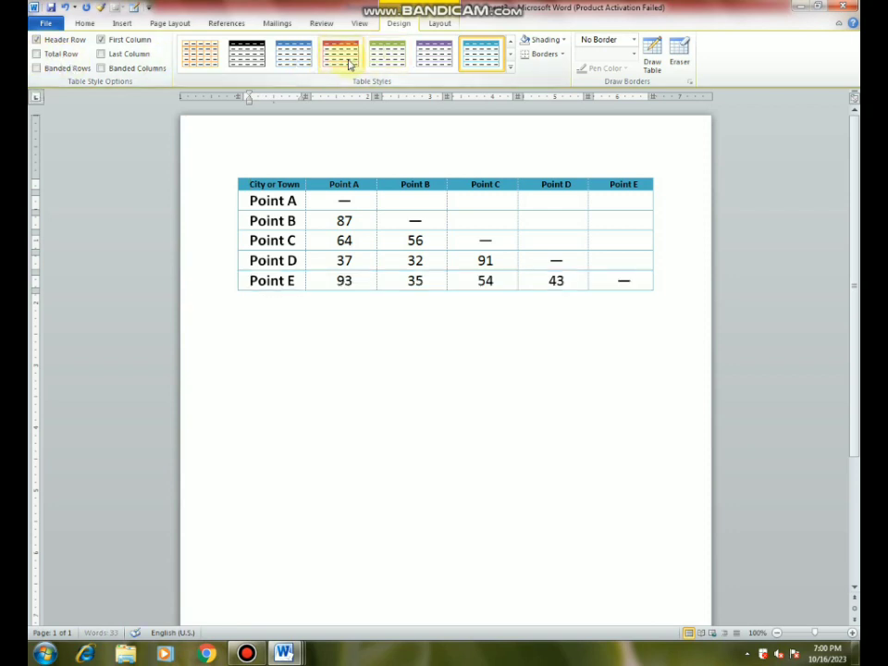
pyautogui.click(510, 70)
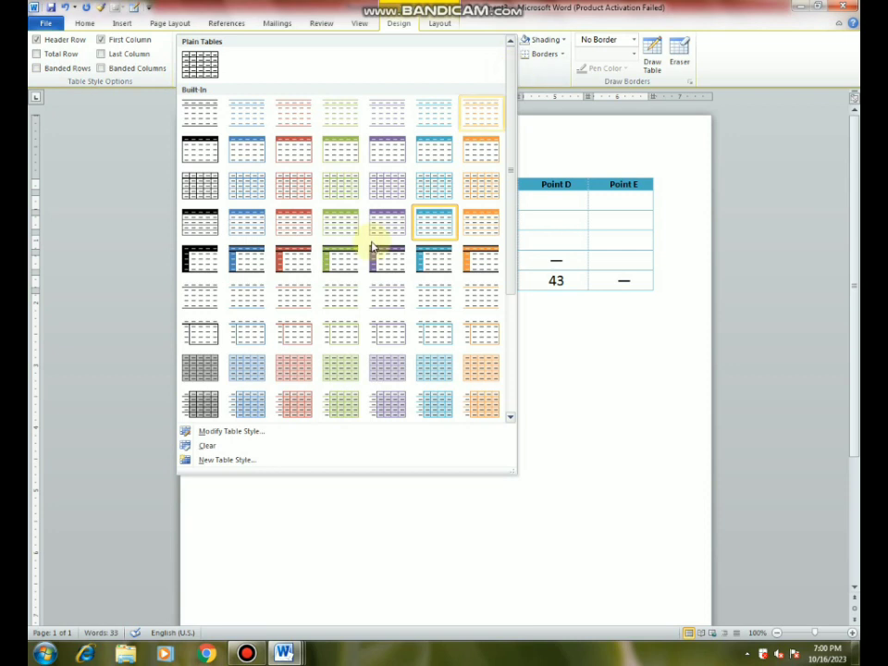
pyautogui.click(37, 53)
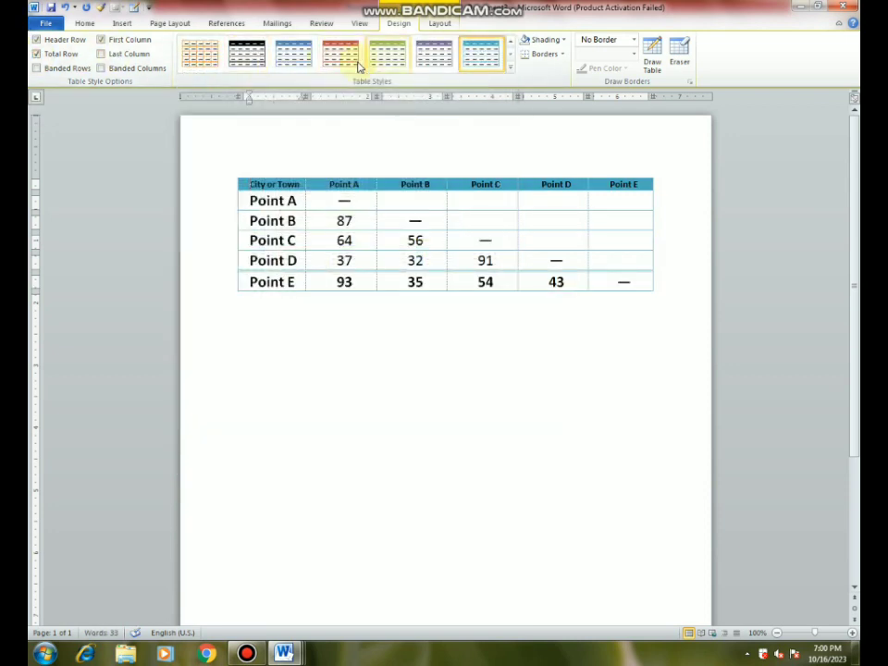
pyautogui.click(347, 62)
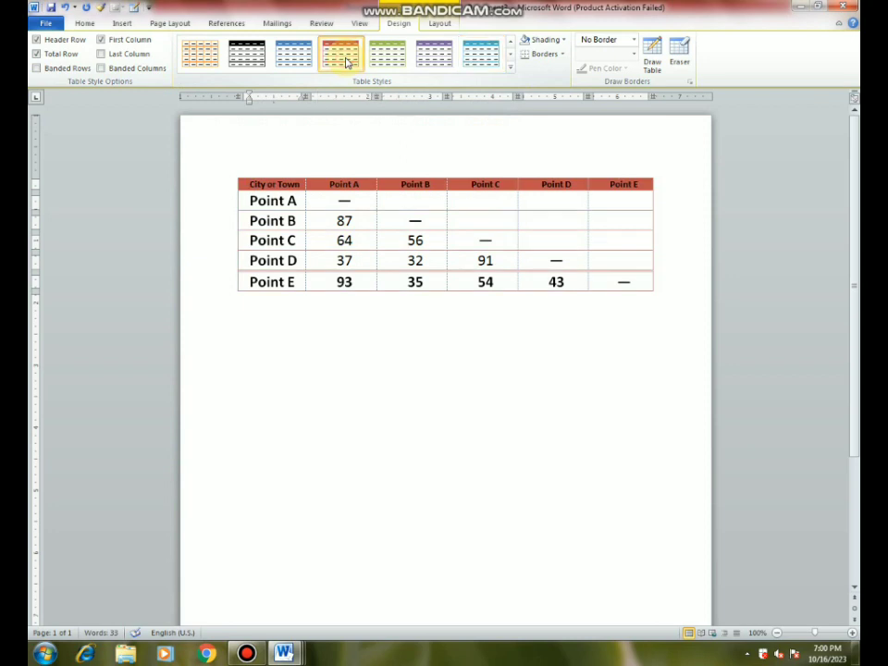
pyautogui.moveTo(274, 201); pyautogui.dragTo(274, 241)
pyautogui.click(344, 282)
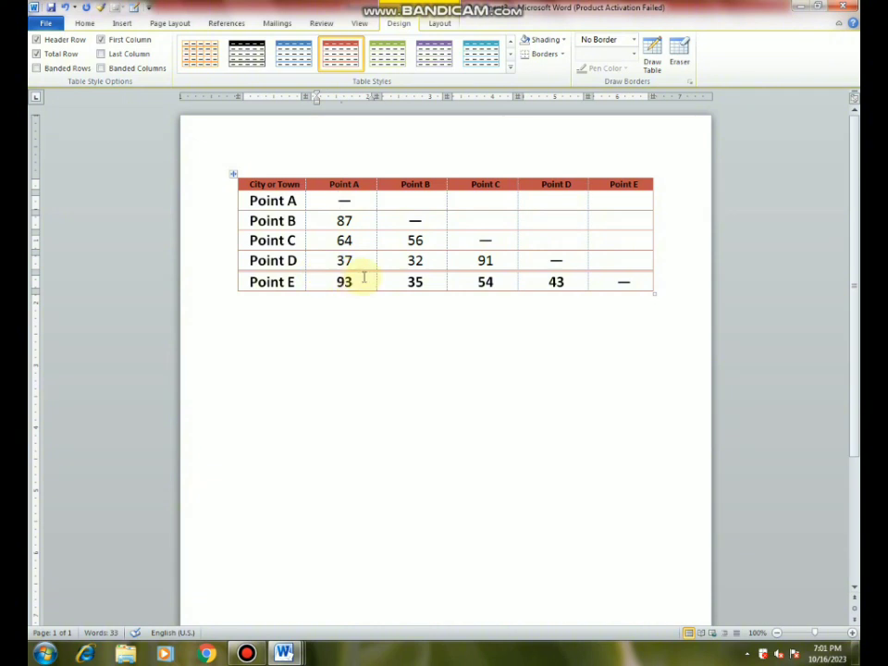
# Step: Turn on Banded Rows, then switch off Header Row and First Column formatting
pyautogui.click(36, 69)
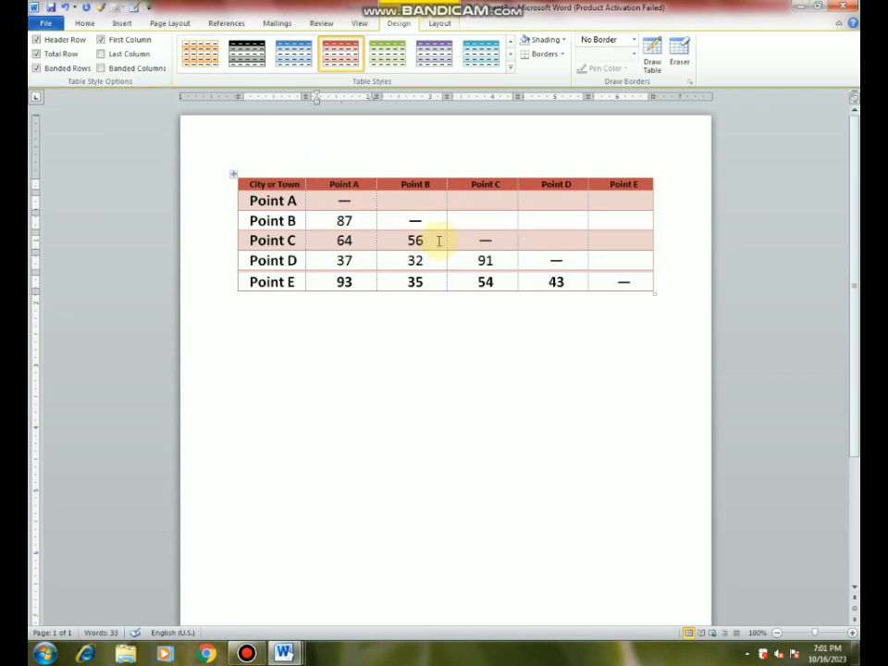
pyautogui.click(36, 40)
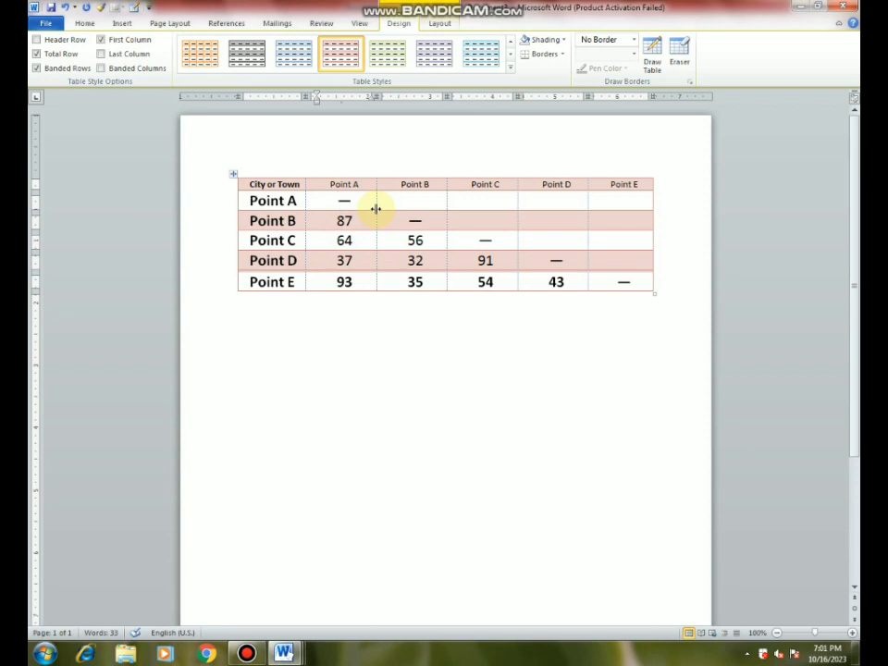
pyautogui.click(101, 40)
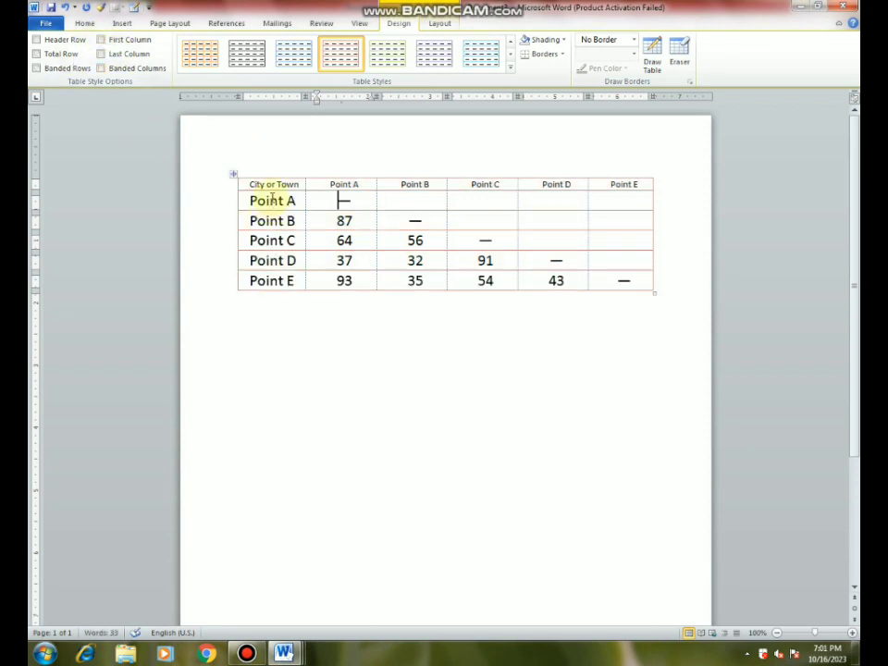
# Step: Select the first column and apply a blue-accent table style, leaving First Column emphasis off
pyautogui.moveTo(271, 211); pyautogui.dragTo(269, 274)
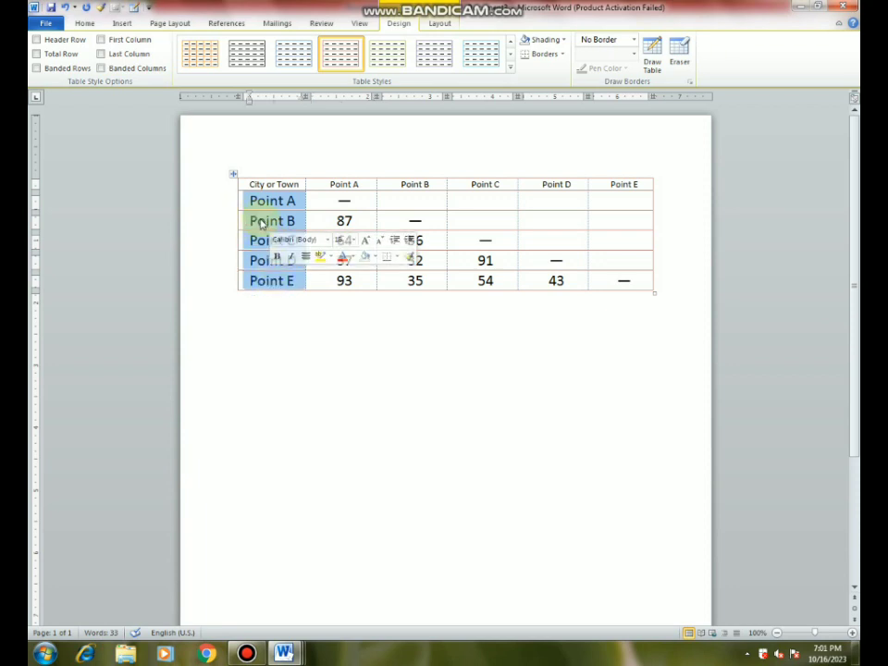
pyautogui.click(101, 40)
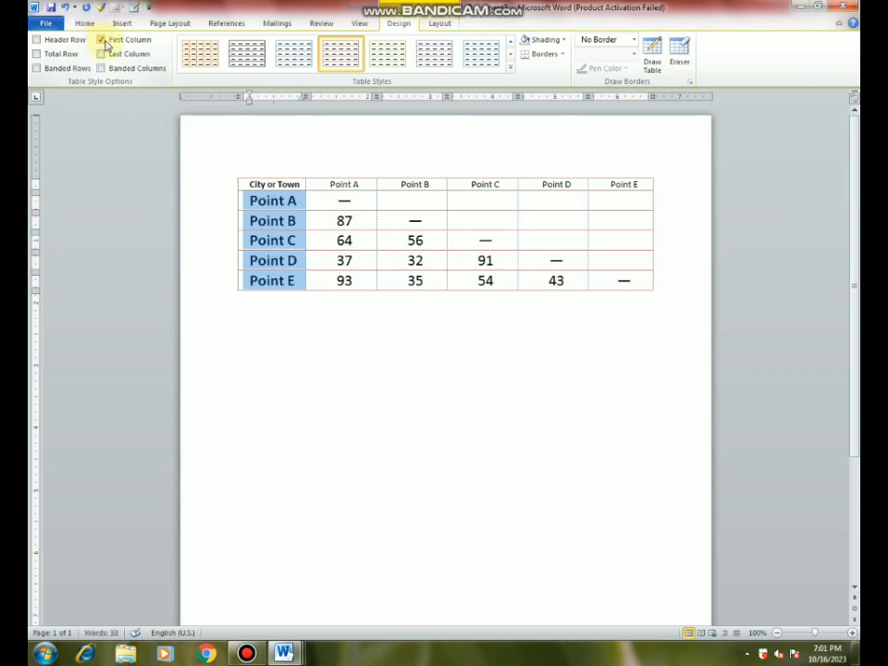
pyautogui.click(511, 67)
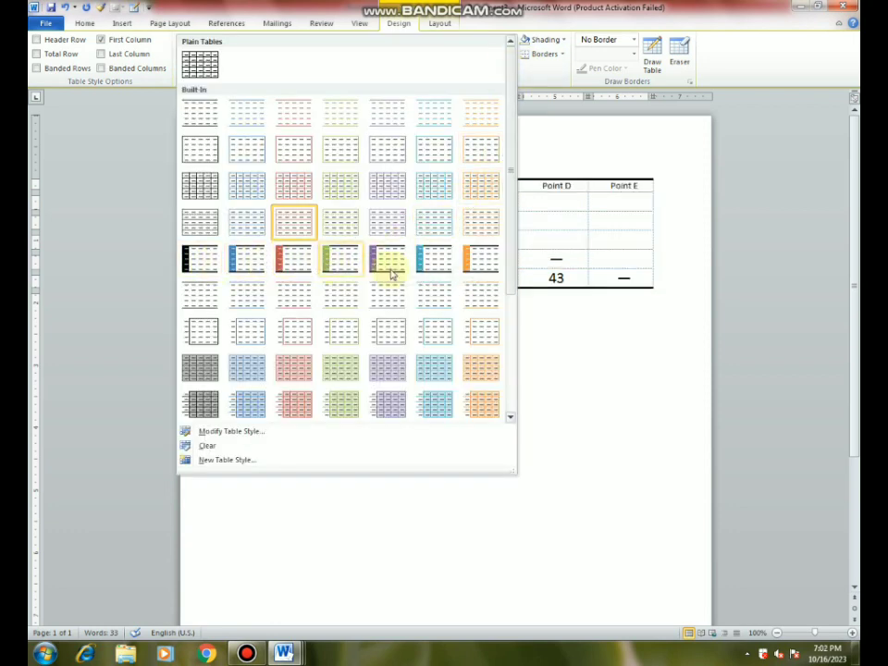
pyautogui.click(430, 261)
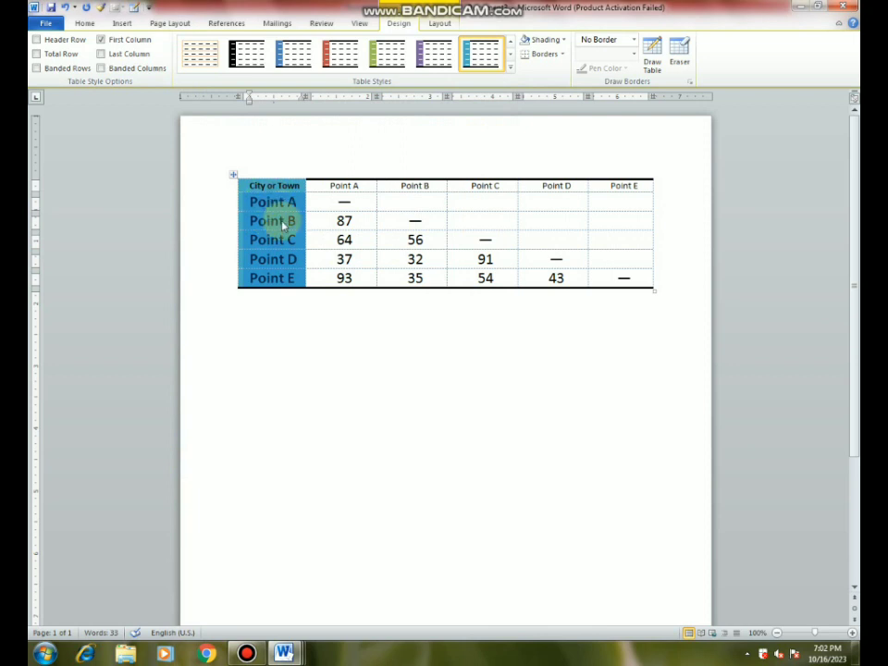
pyautogui.click(101, 39)
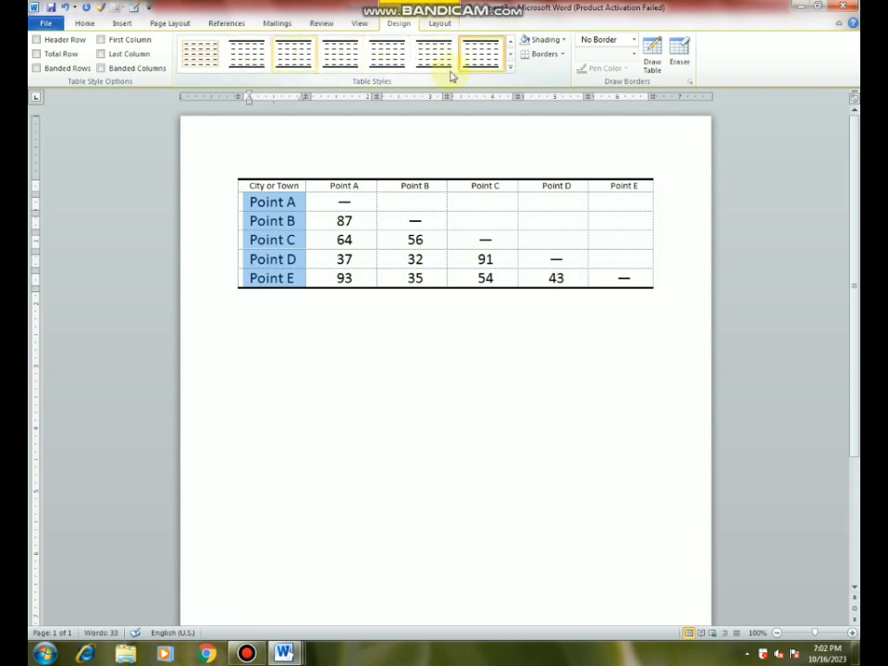
pyautogui.click(627, 224)
# Step: Select the Point E column, apply the blue shaded style, and switch Last Column to Banded Columns
pyautogui.moveTo(623, 203); pyautogui.dragTo(623, 277)
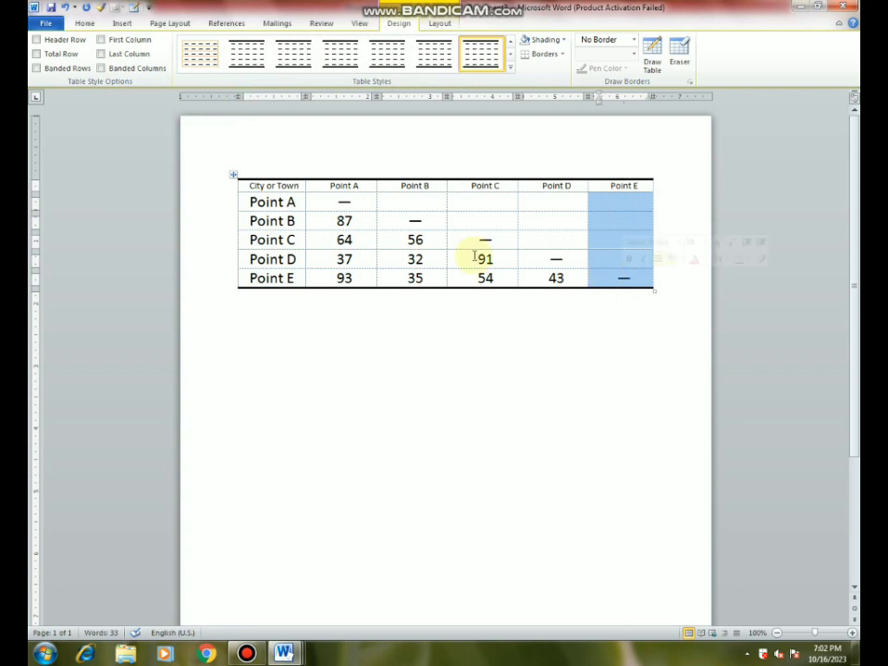
pyautogui.click(102, 55)
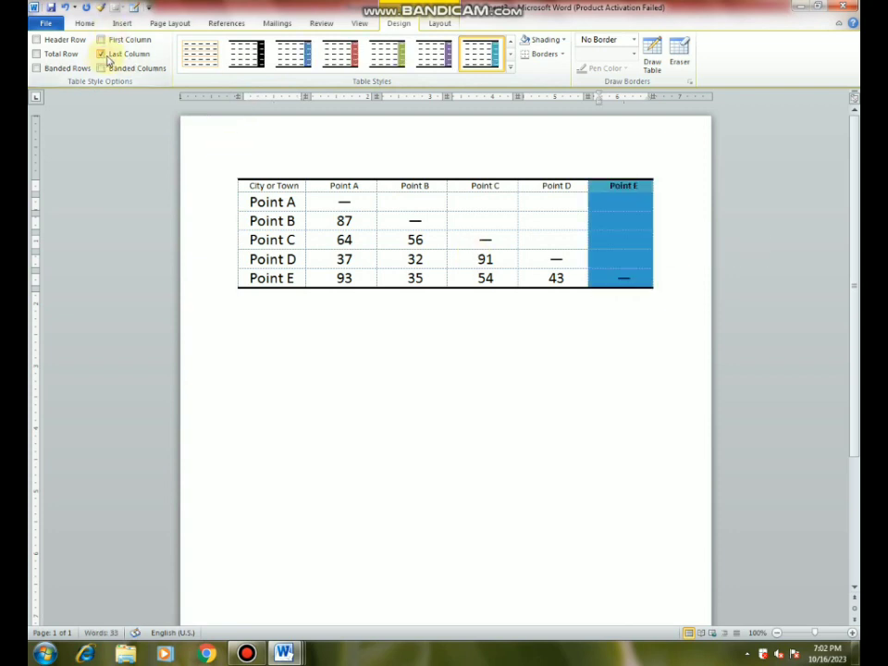
pyautogui.click(510, 68)
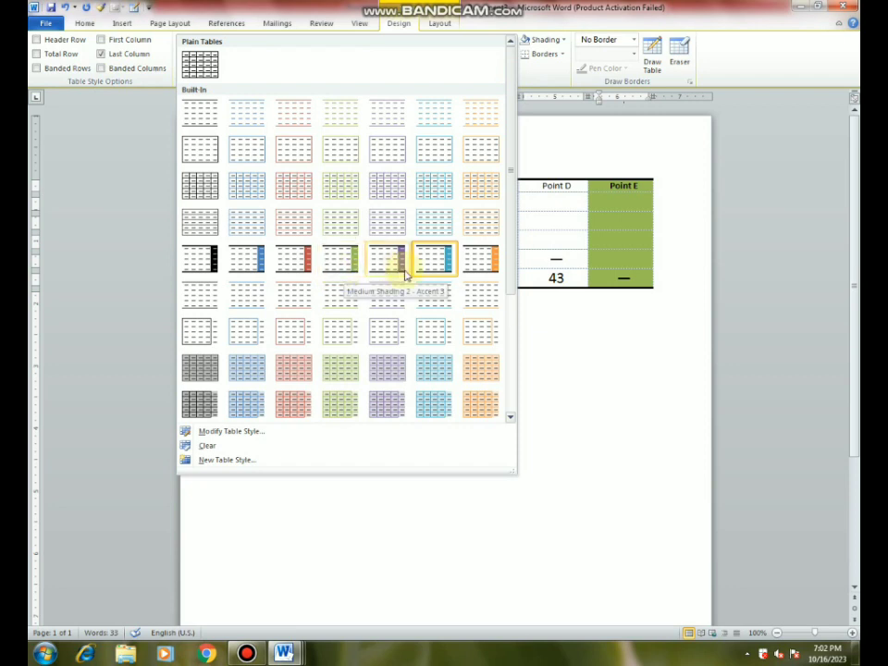
pyautogui.click(435, 263)
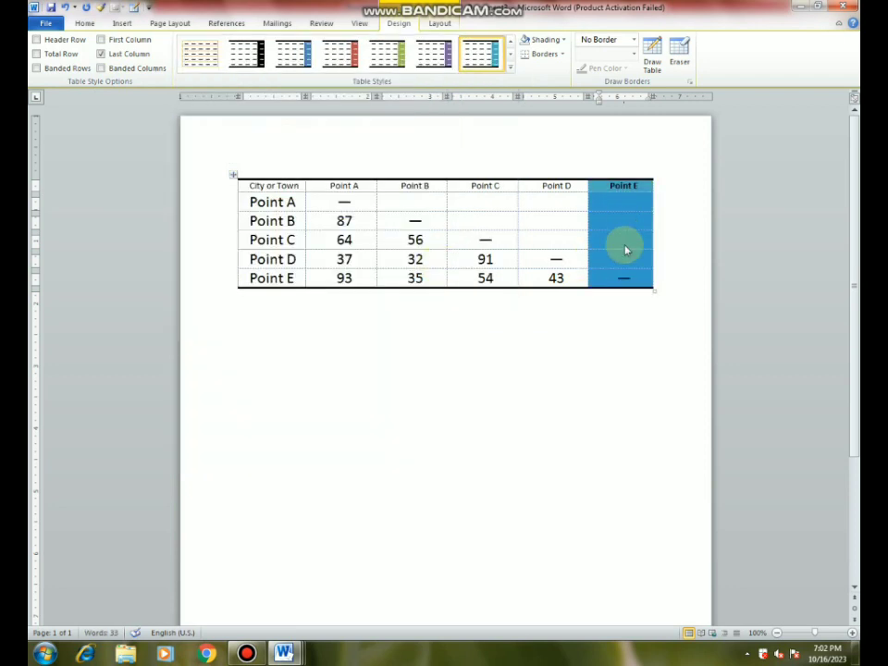
pyautogui.click(100, 54)
pyautogui.click(100, 69)
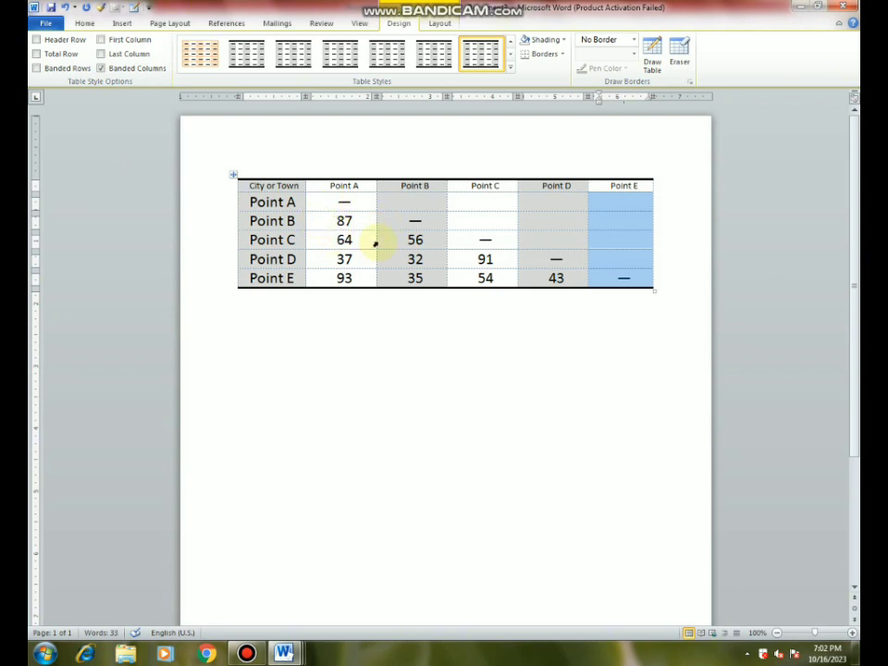
# Step: Try the red table style, then choose Clear to remove all table styling
pyautogui.click(510, 68)
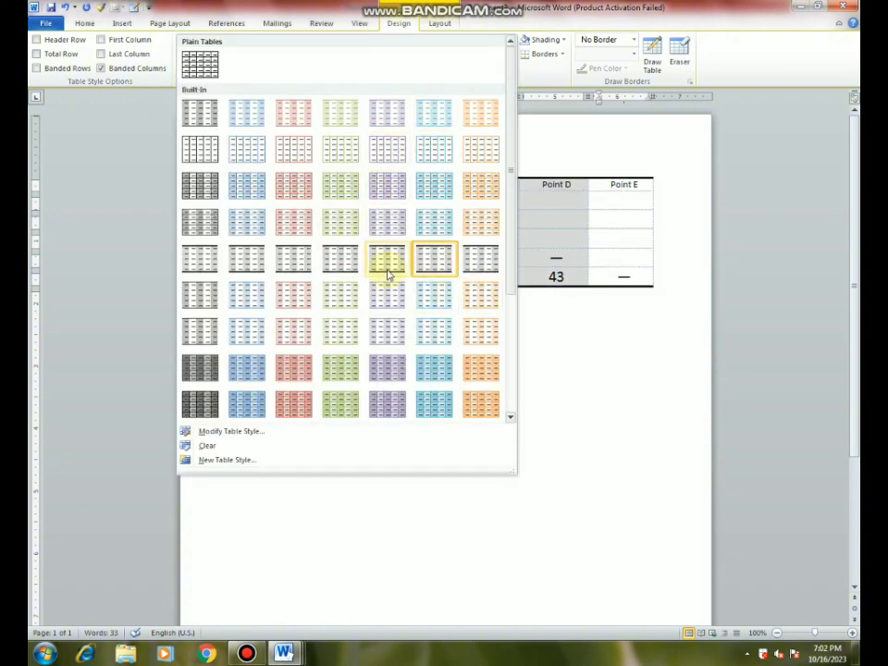
pyautogui.click(100, 69)
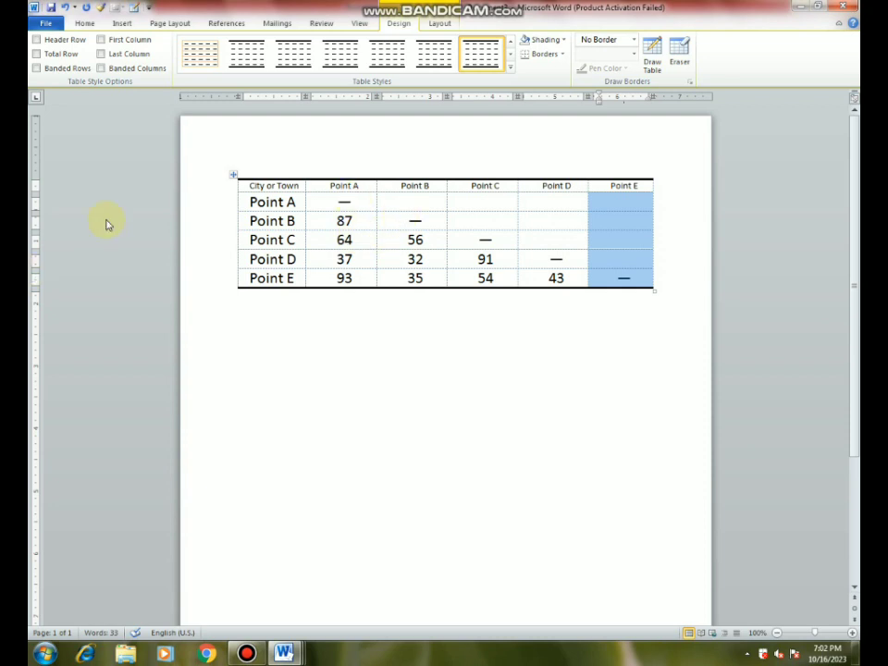
pyautogui.click(511, 68)
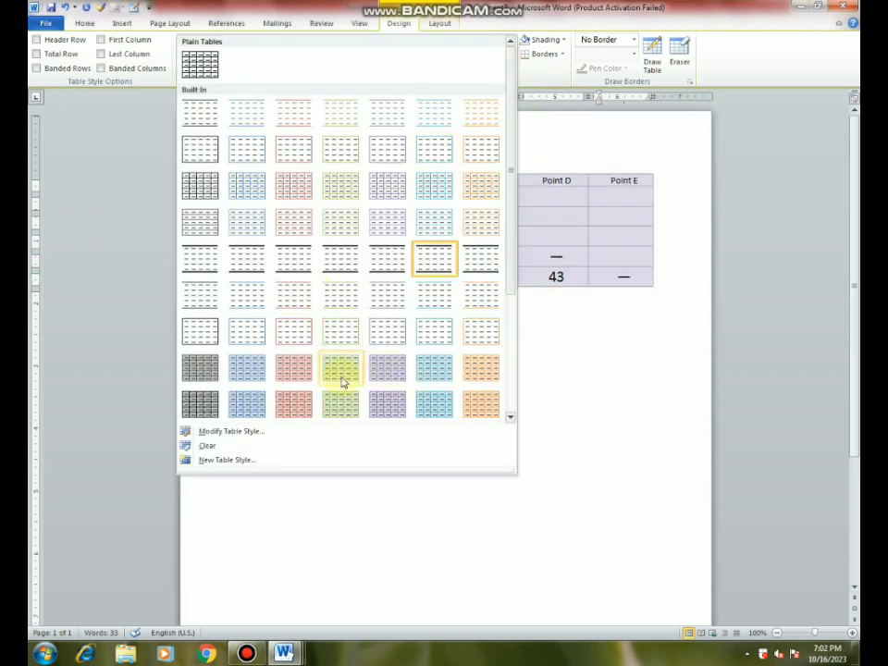
pyautogui.click(297, 400)
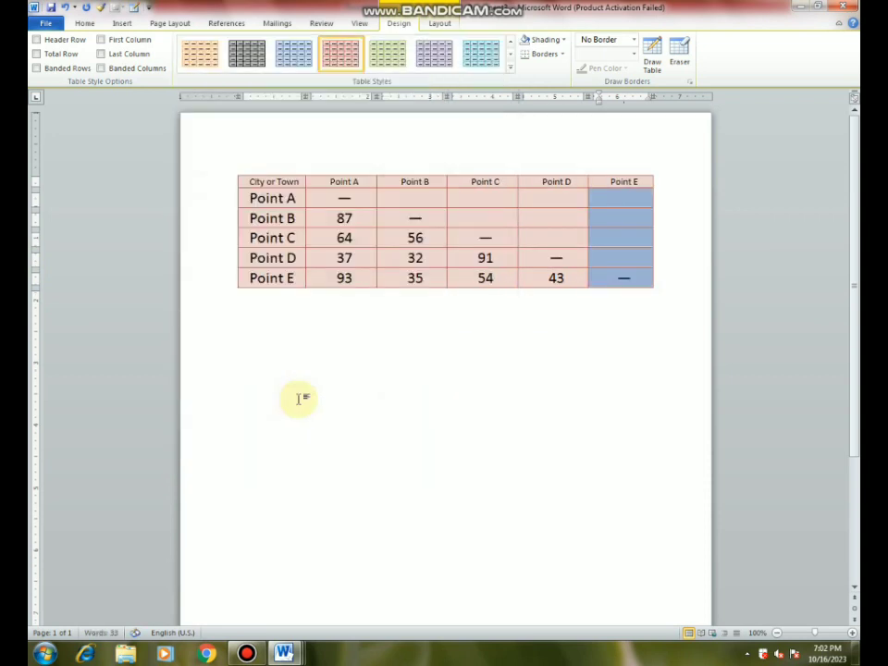
pyautogui.click(510, 68)
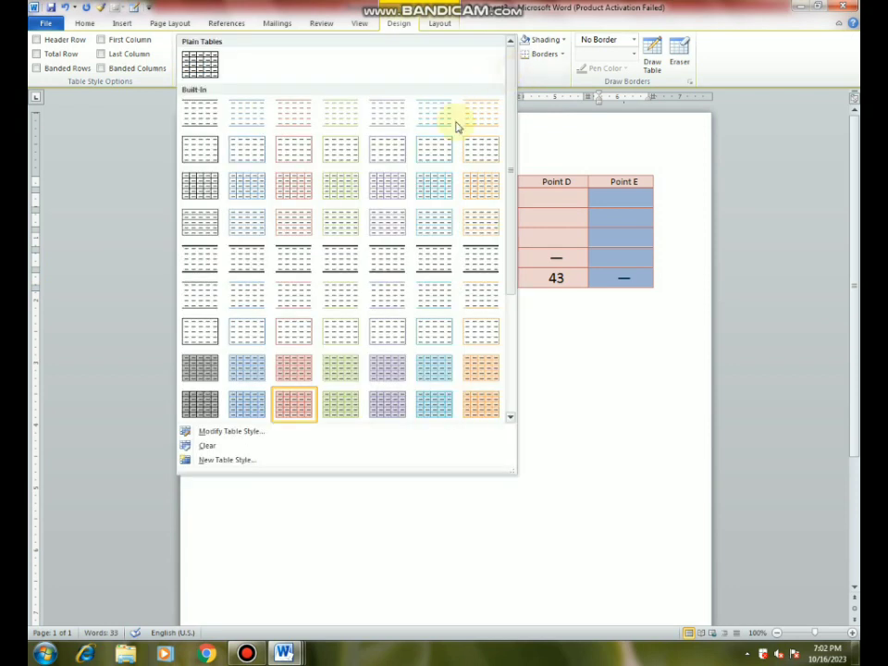
pyautogui.click(205, 447)
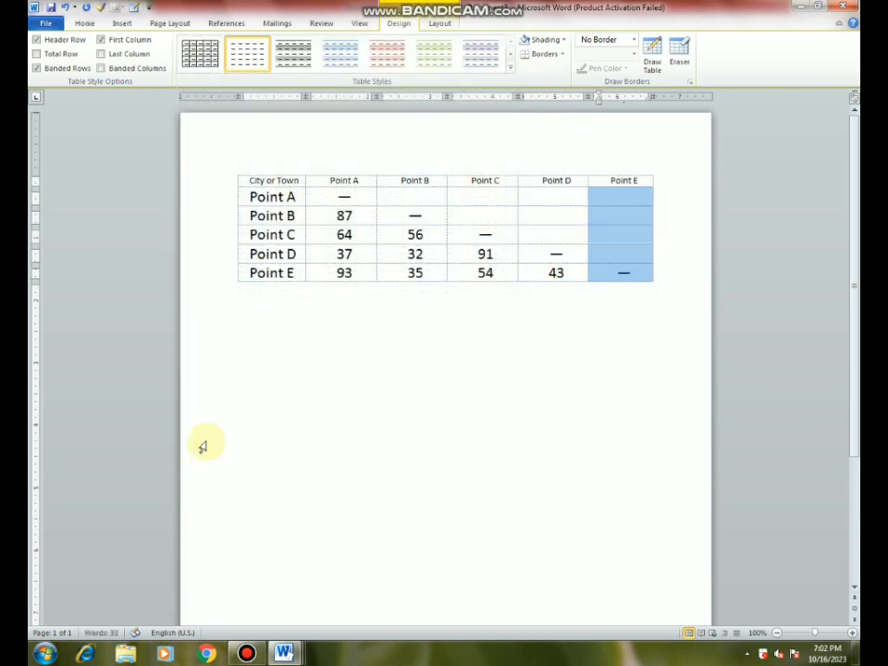
pyautogui.click(511, 68)
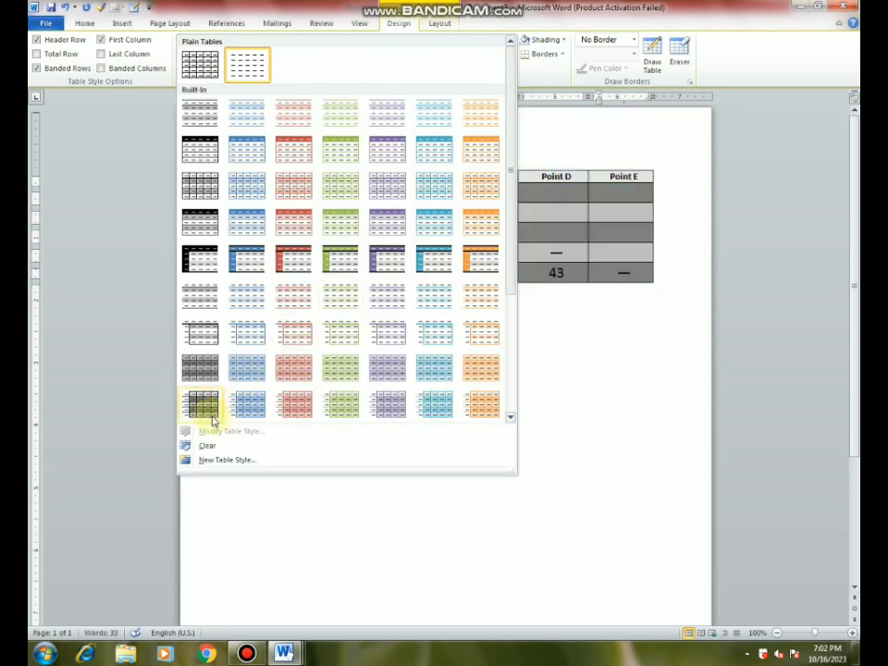
# Step: Create a new table style, Style1, with red text and red cell shading, and apply it
pyautogui.click(228, 461)
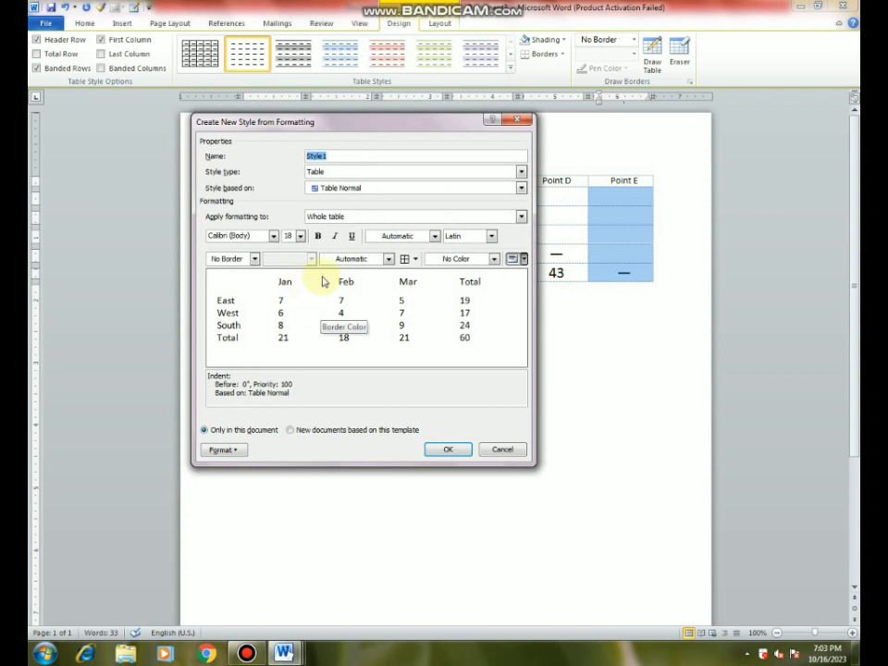
pyautogui.click(389, 259)
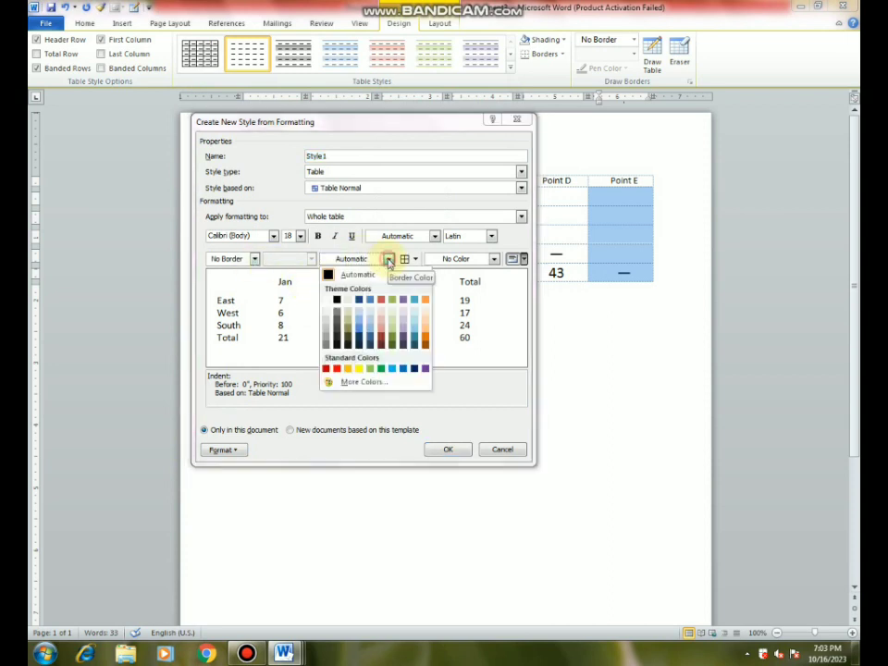
pyautogui.click(335, 370)
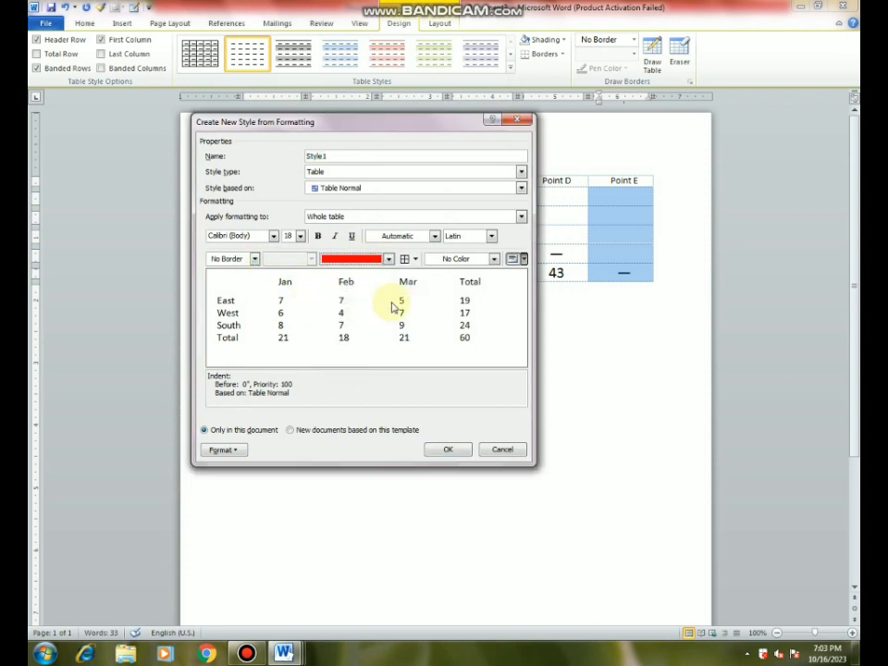
pyautogui.click(494, 259)
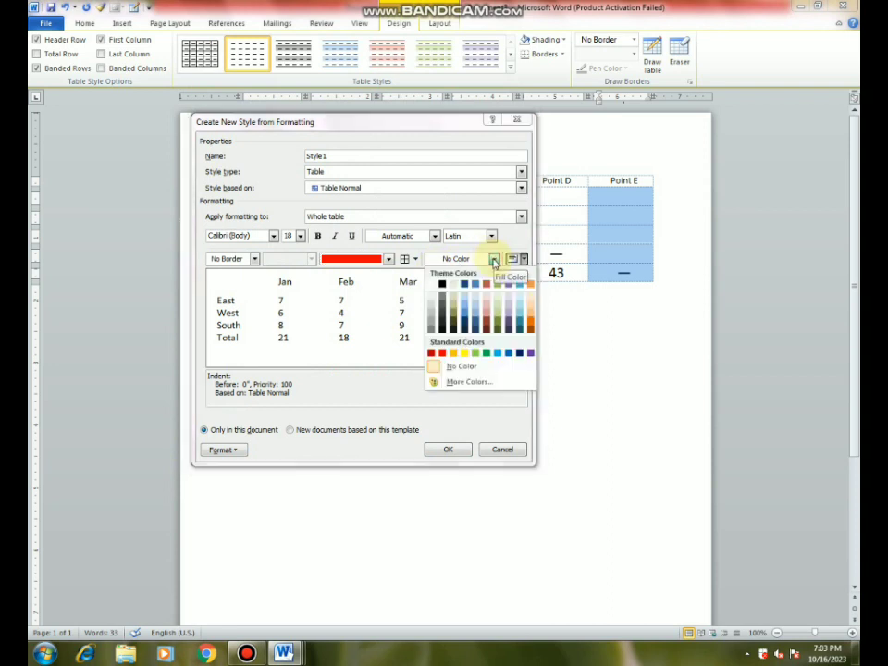
pyautogui.click(442, 353)
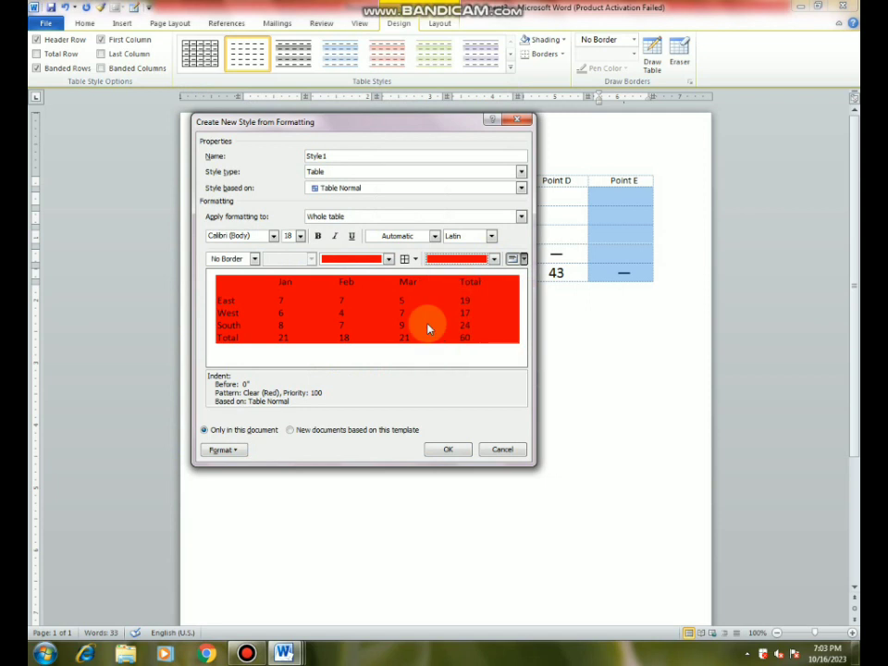
pyautogui.click(448, 449)
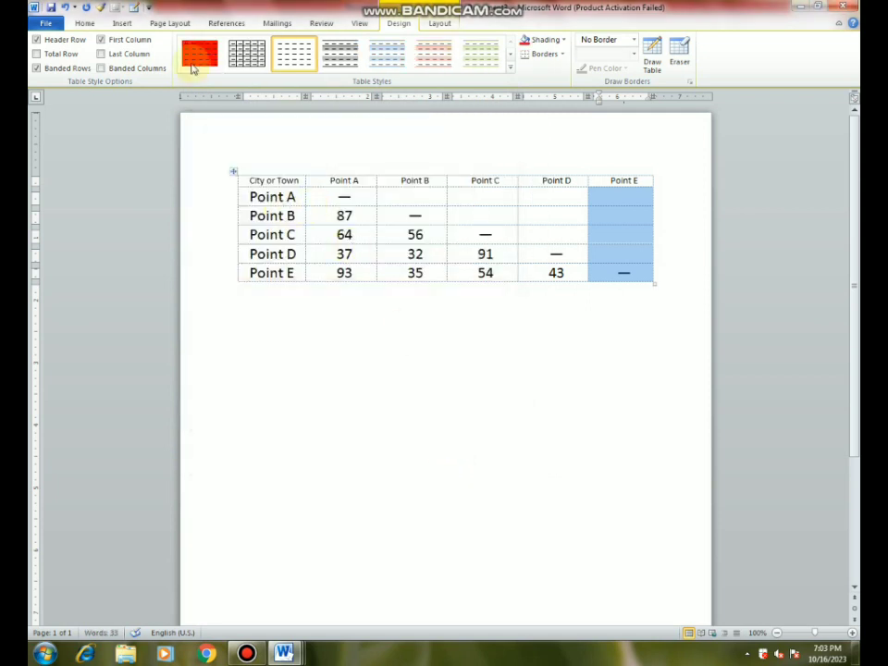
pyautogui.click(196, 56)
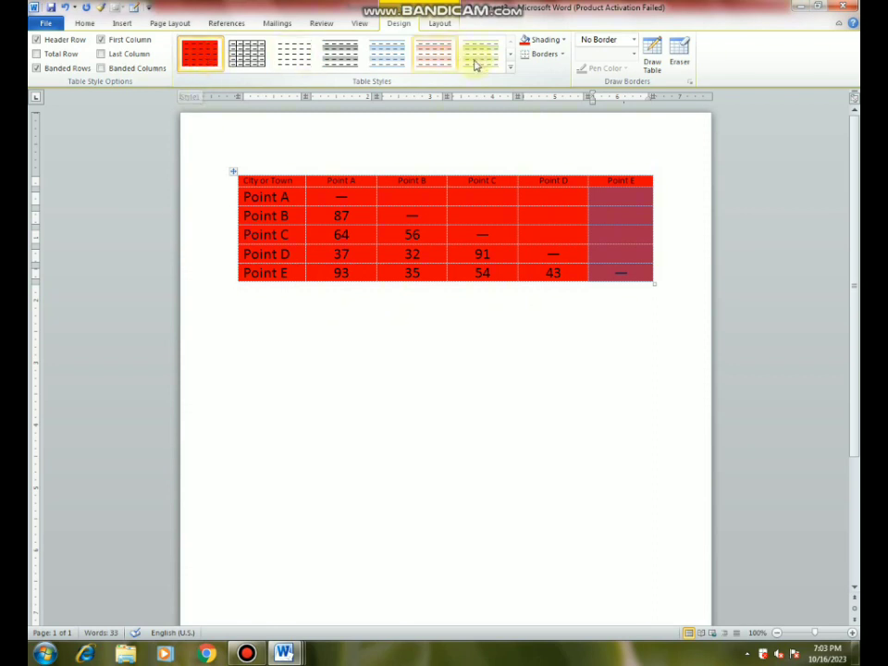
# Step: Start another new table style with centred cell text and a 3 pt solid border
pyautogui.click(510, 68)
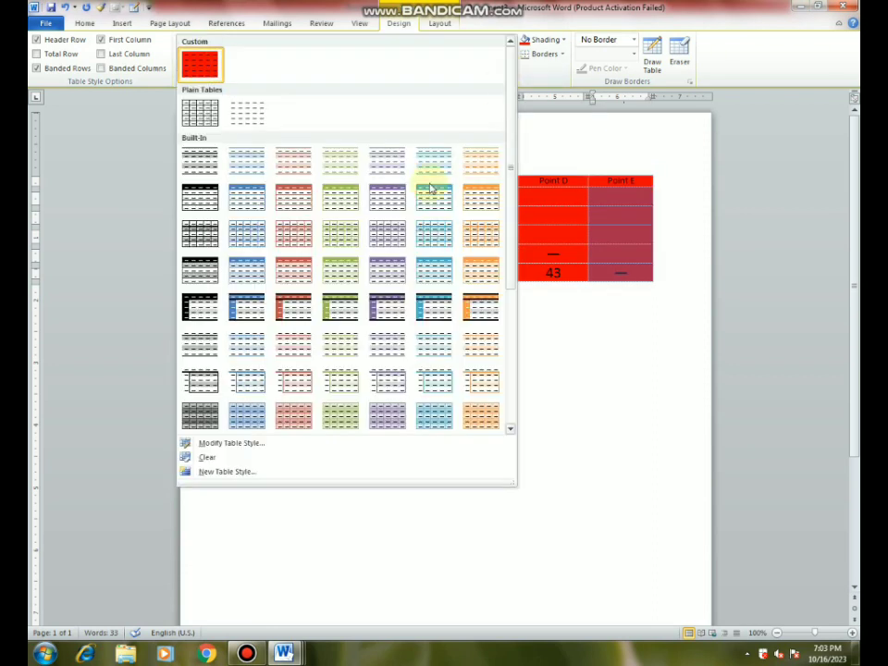
pyautogui.click(206, 472)
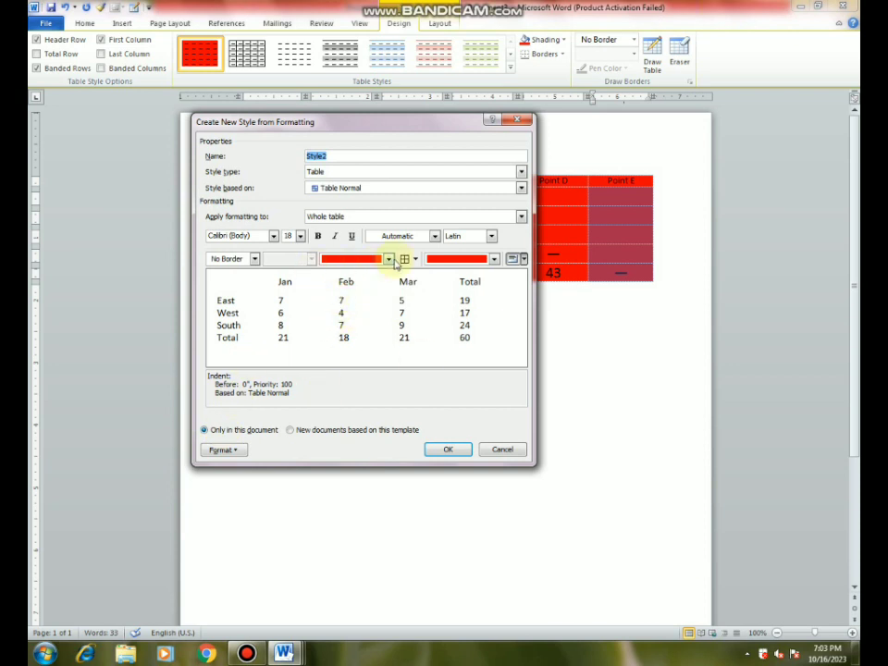
pyautogui.click(524, 260)
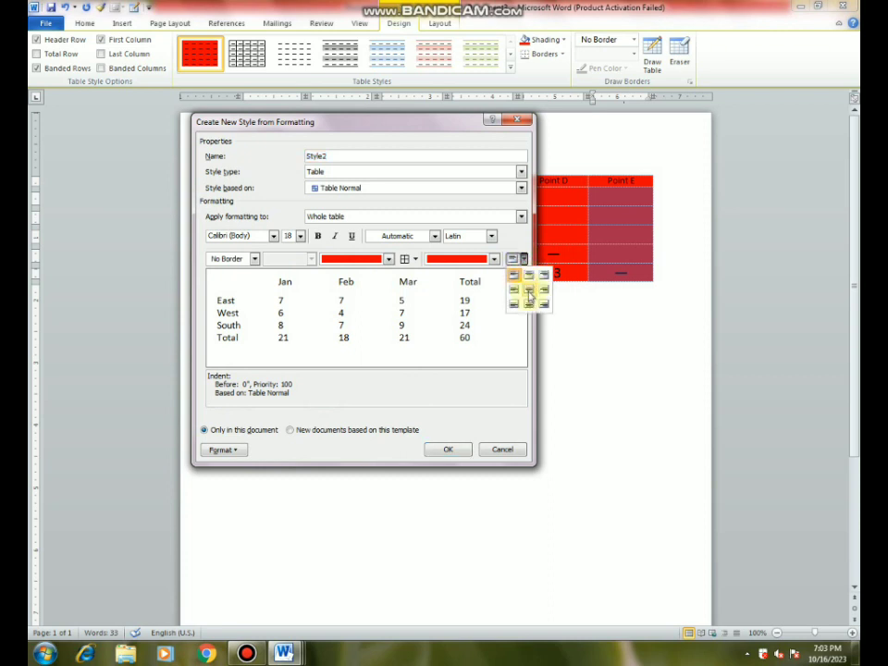
pyautogui.click(529, 288)
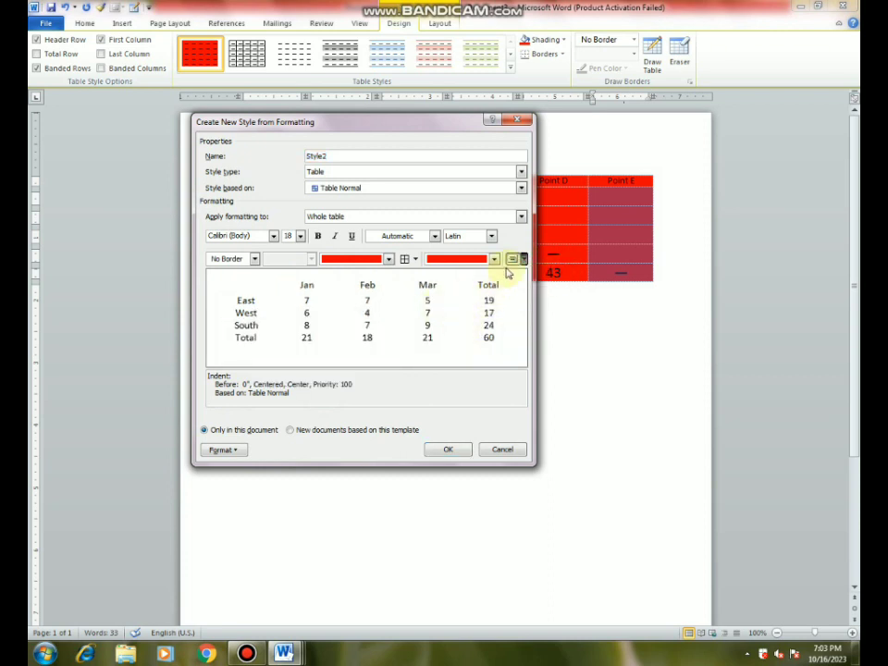
pyautogui.click(255, 259)
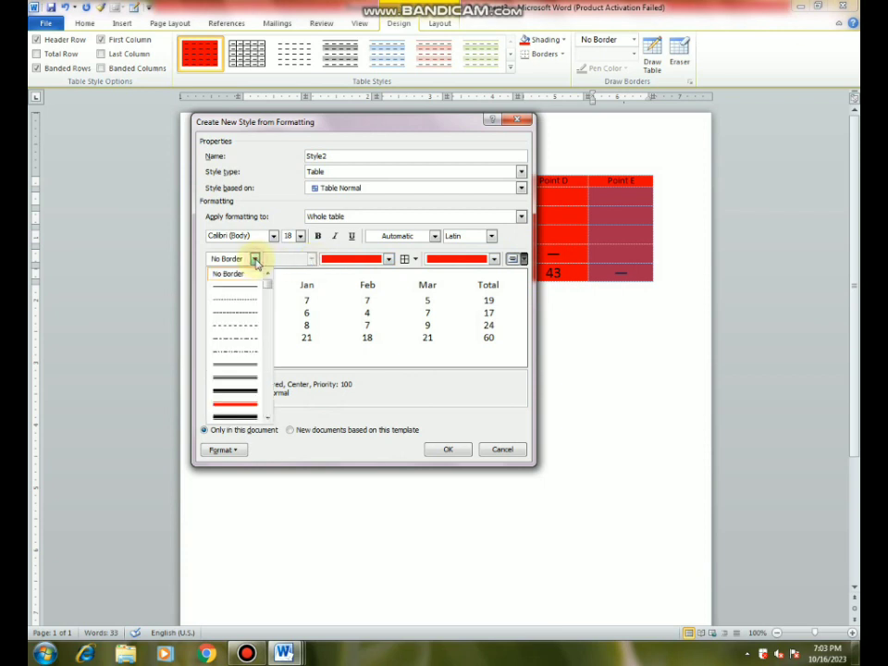
pyautogui.click(237, 392)
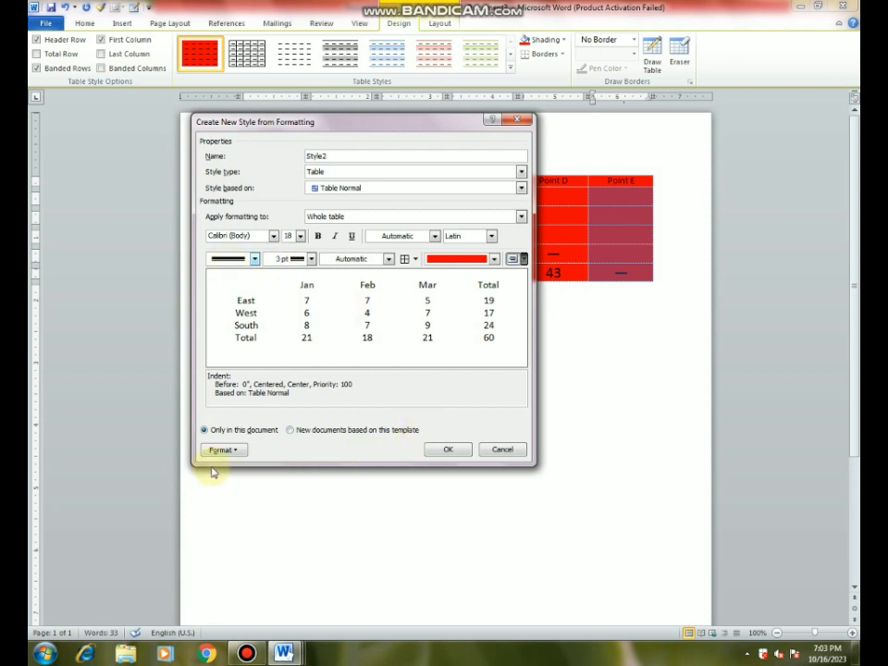
# Step: Close the new style dialog and undo with Ctrl+Z to return the table to a plain style
pyautogui.click(237, 452)
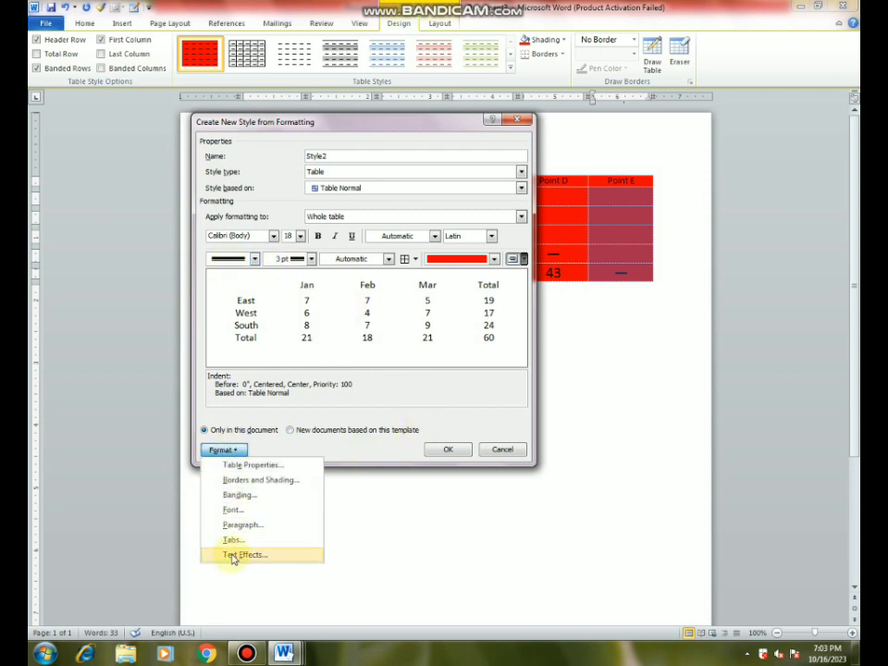
pyautogui.click(448, 449)
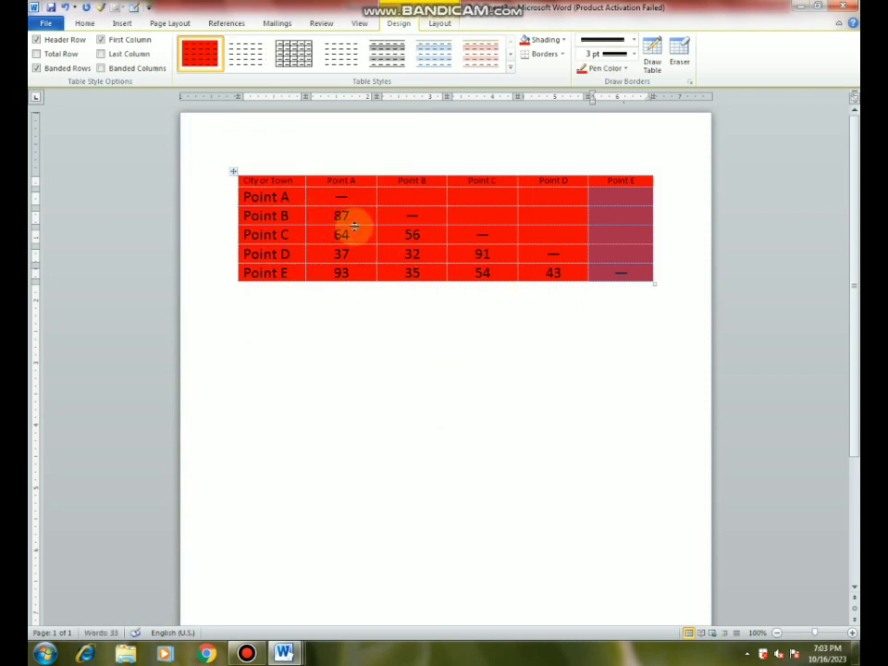
pyautogui.hotkey('ctrl', 'z')
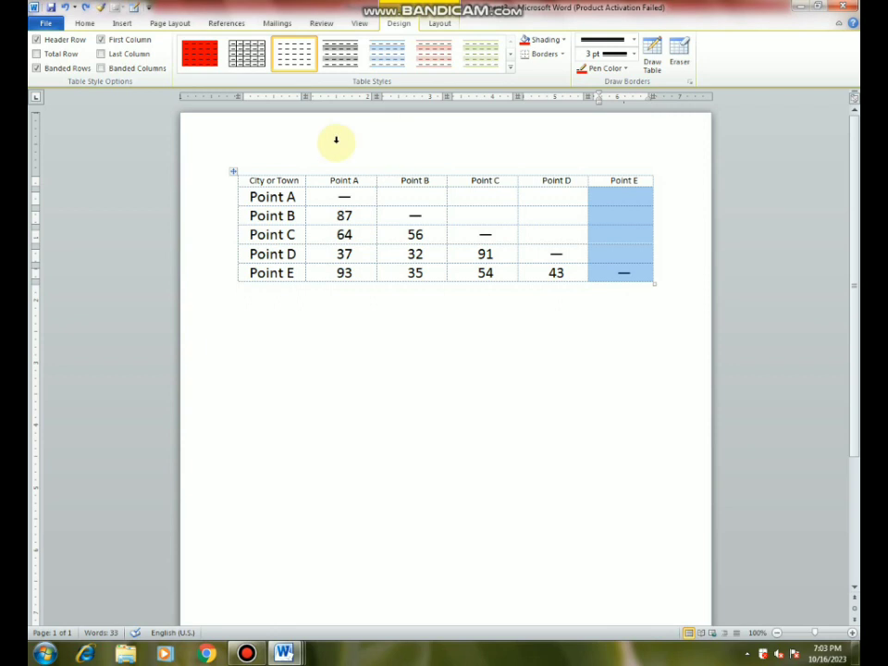
# Step: Clear the distance table's contents and delete the whole table
pyautogui.click(232, 173)
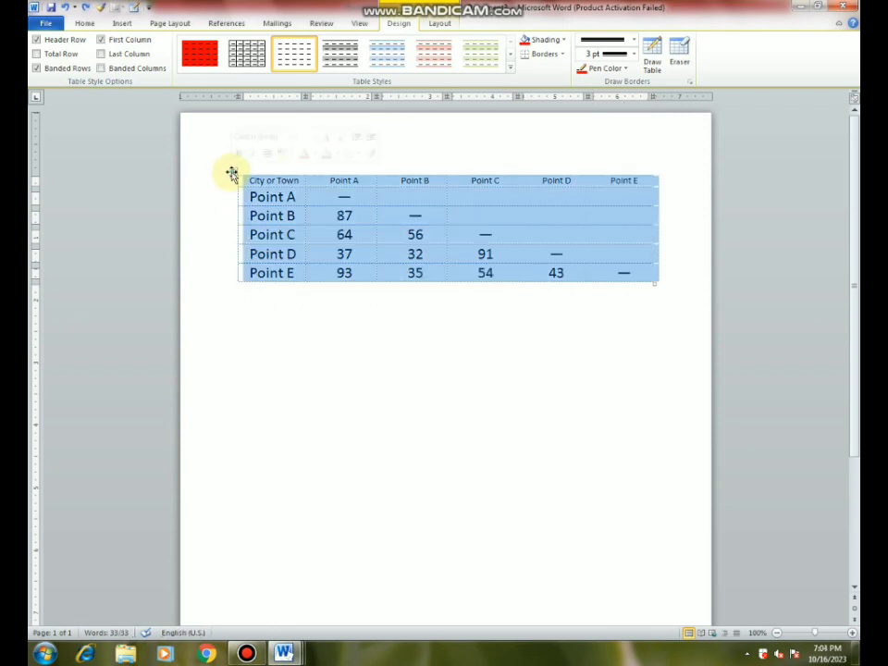
pyautogui.press('Delete')
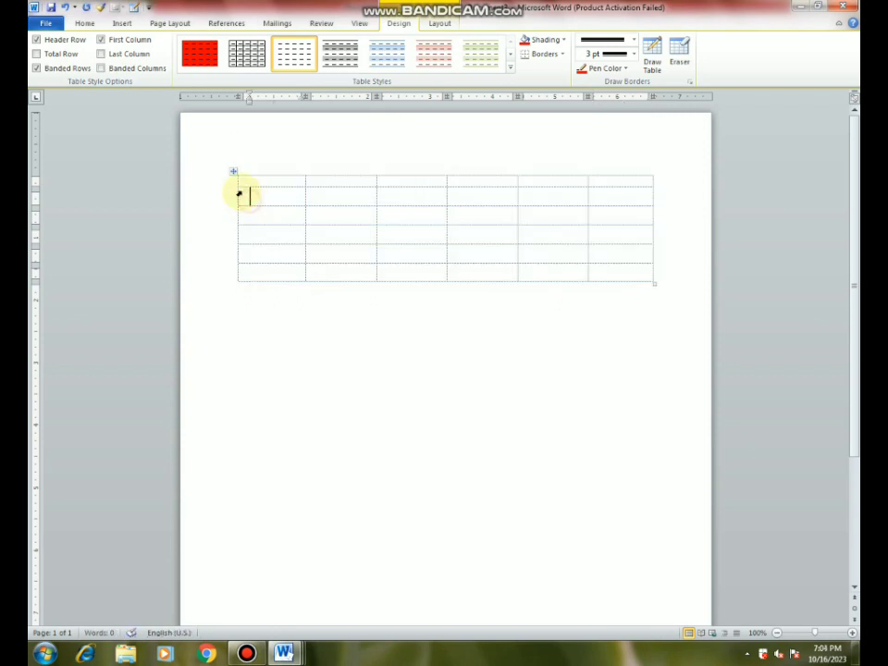
pyautogui.click(234, 172)
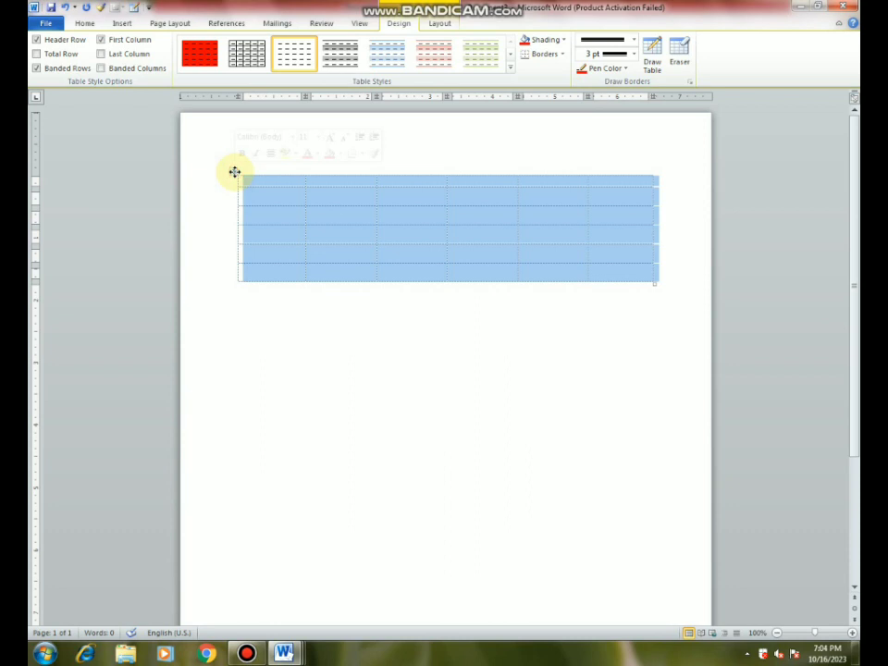
pyautogui.press('BackSpace')
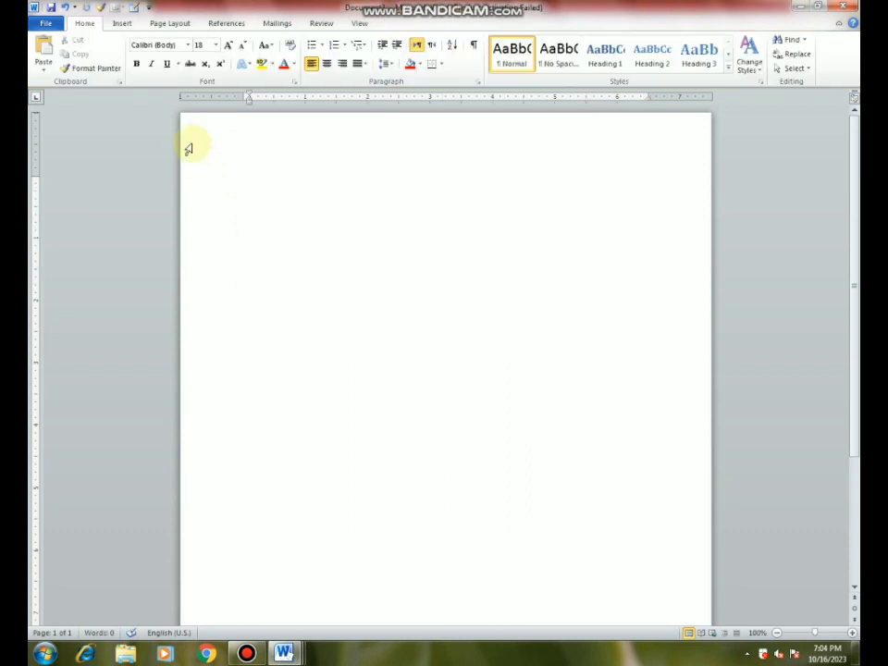
# Step: Insert a new empty table of 5 columns and 4 rows
pyautogui.click(122, 23)
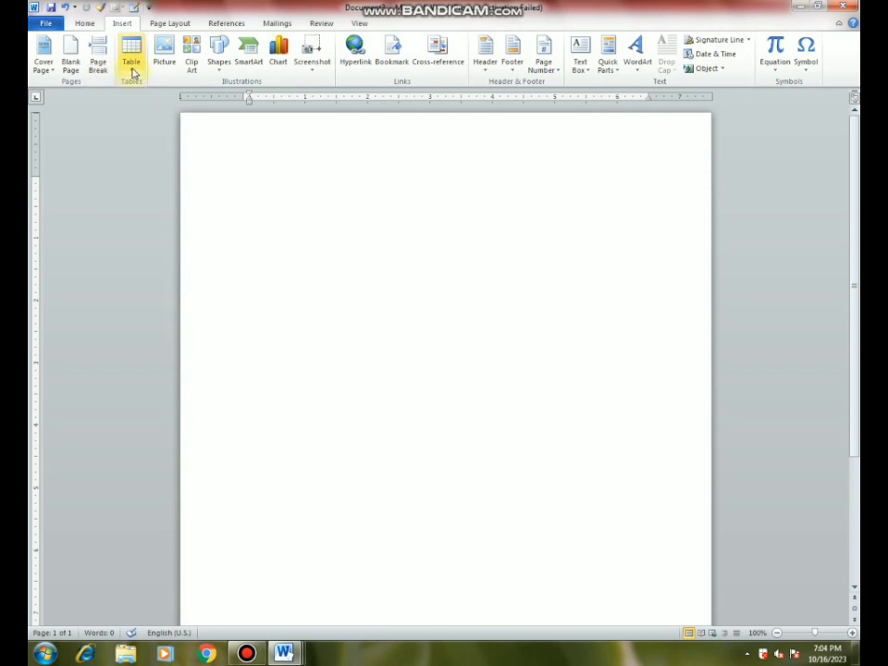
pyautogui.click(133, 72)
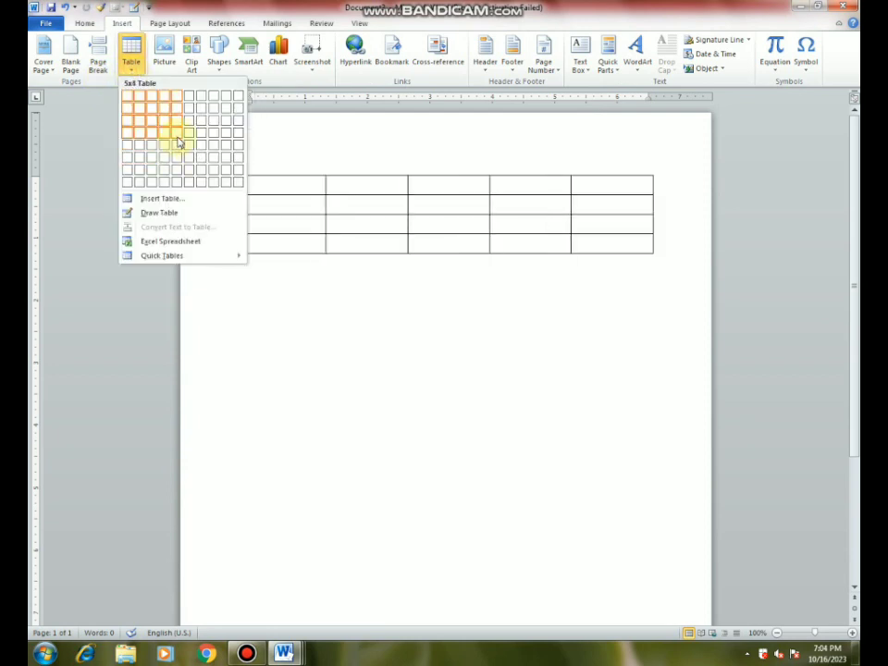
pyautogui.click(178, 142)
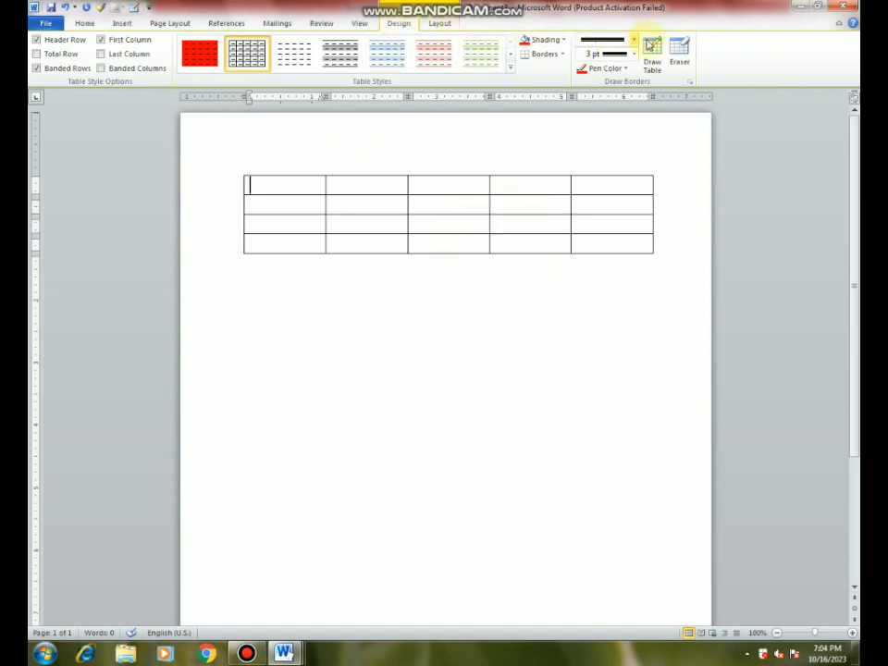
# Step: Set the border pen to a green, patterned 3 pt line and leave Draw Table switched on
pyautogui.click(653, 52)
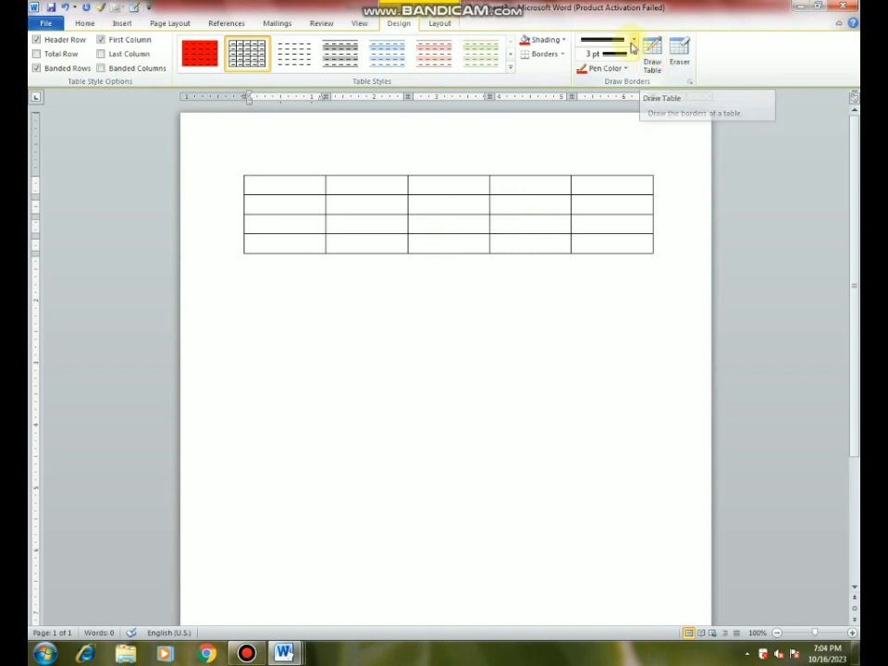
pyautogui.click(634, 42)
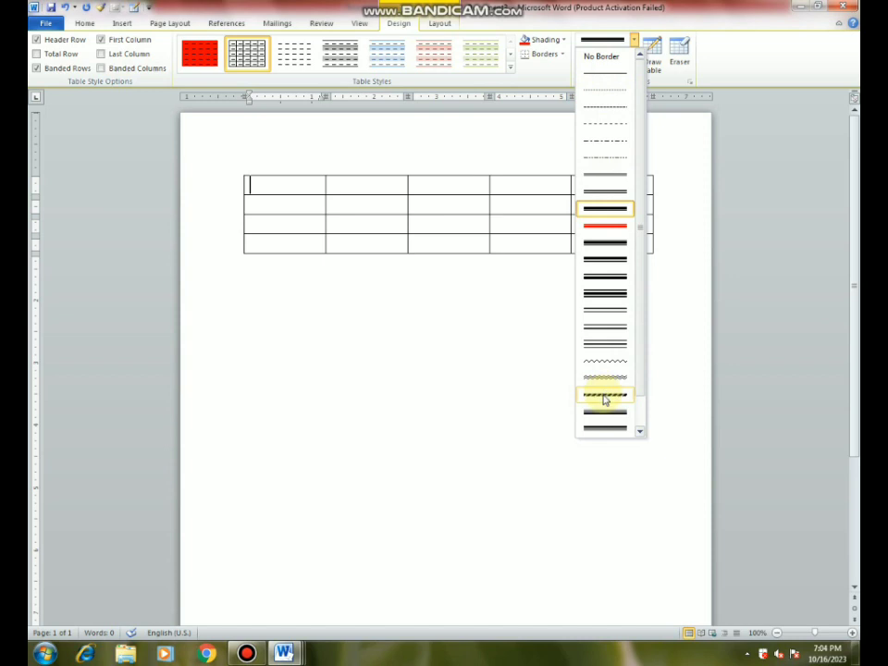
pyautogui.click(605, 398)
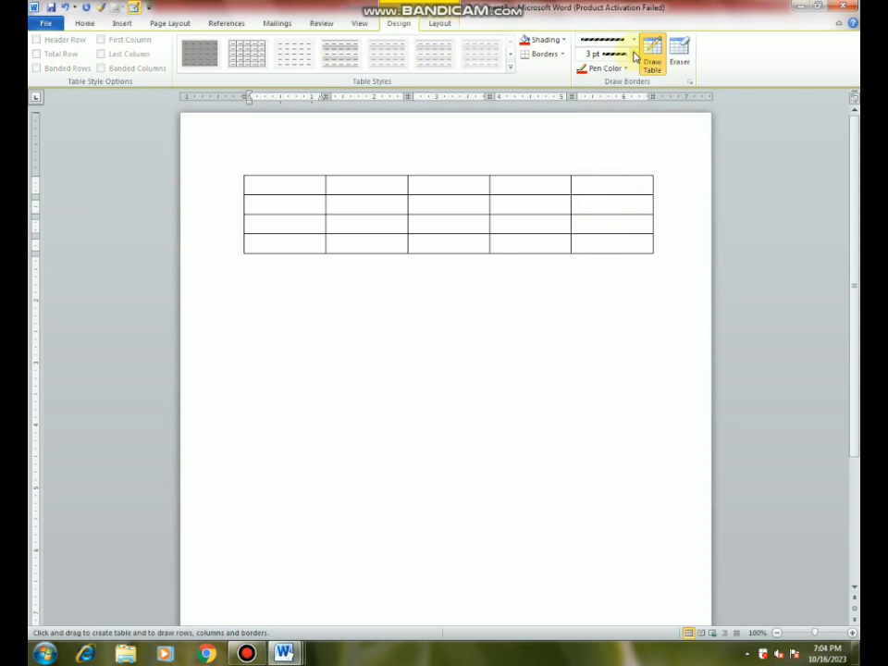
pyautogui.click(636, 53)
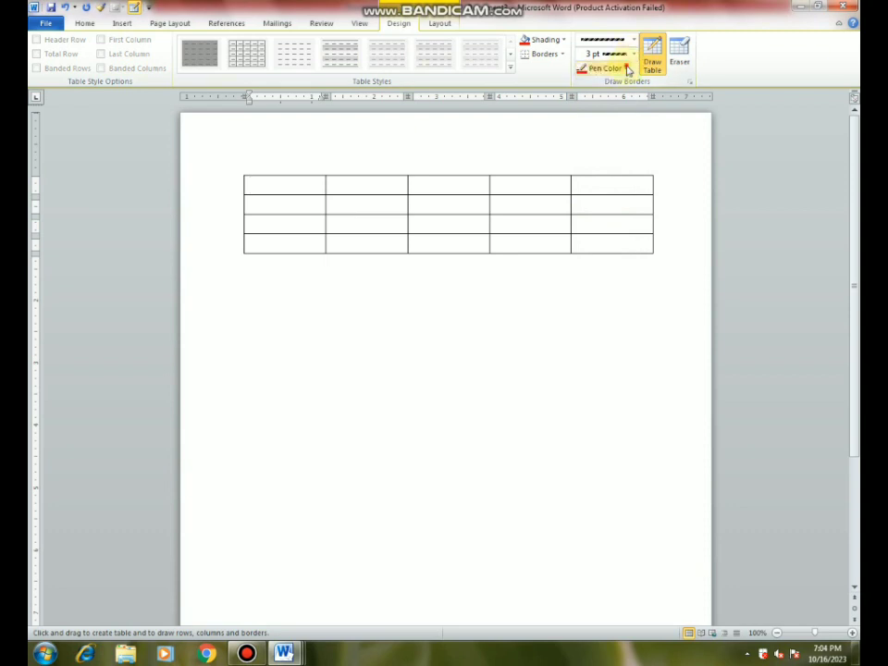
pyautogui.click(626, 68)
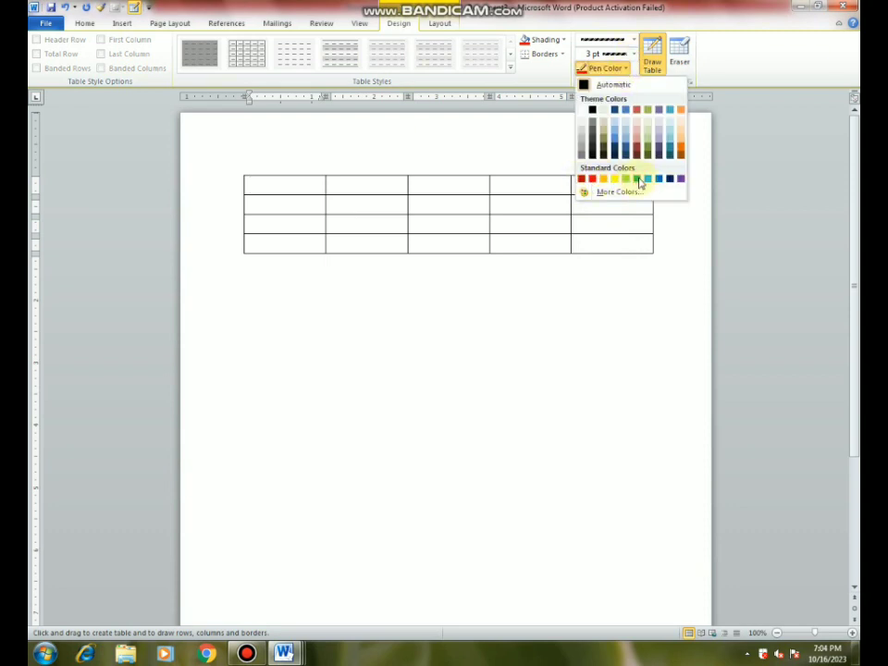
pyautogui.click(638, 180)
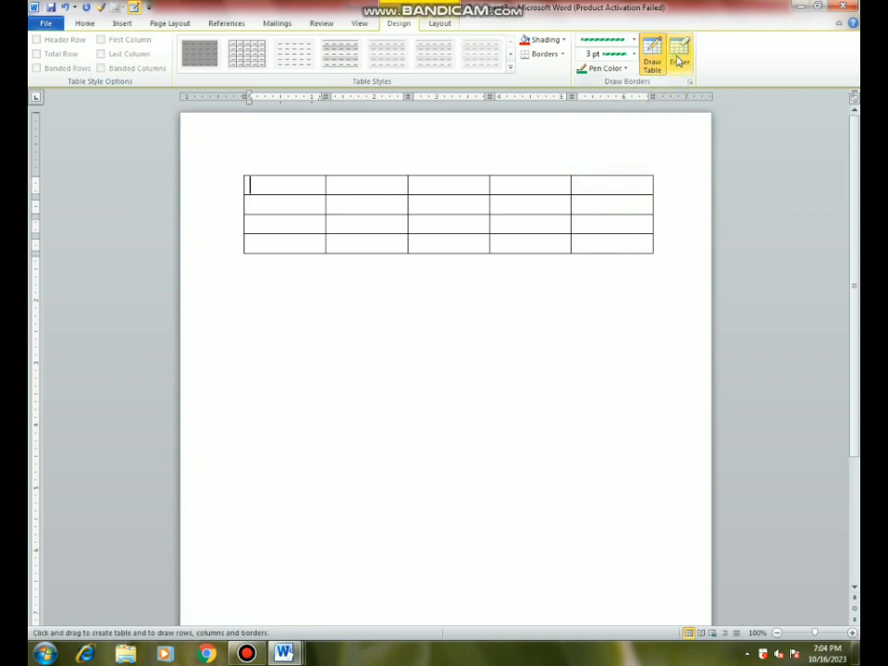
pyautogui.click(659, 74)
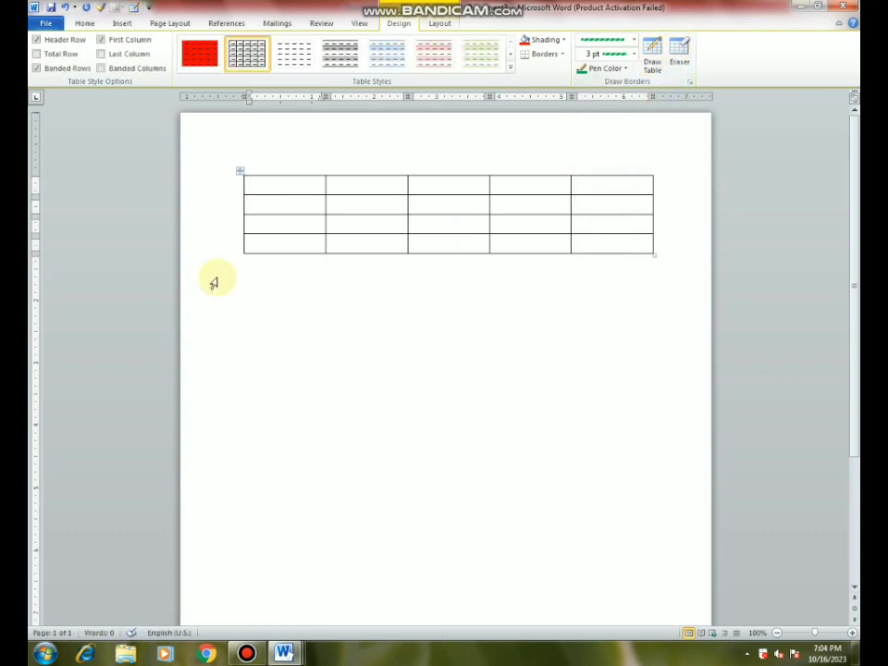
pyautogui.click(652, 57)
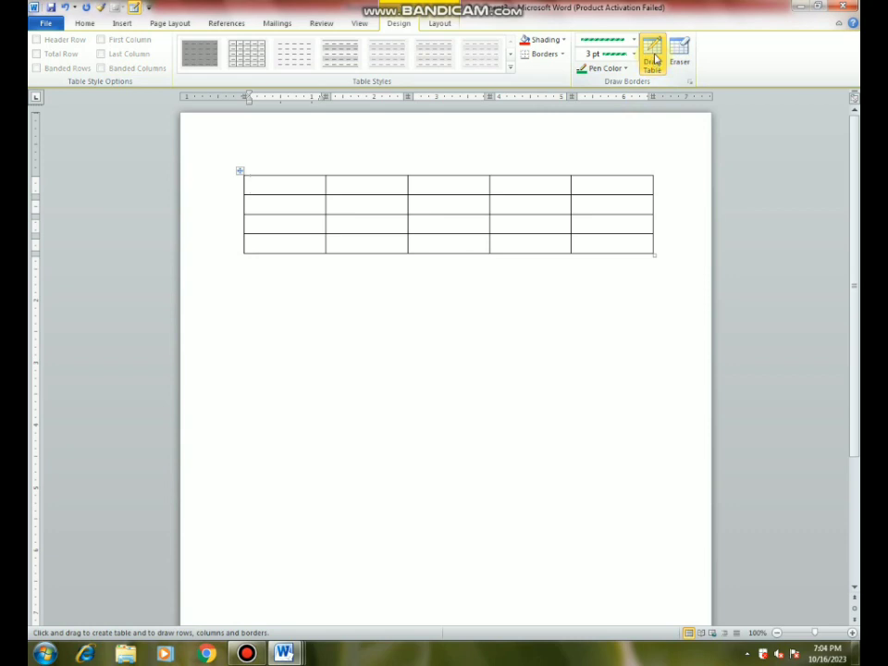
pyautogui.click(654, 58)
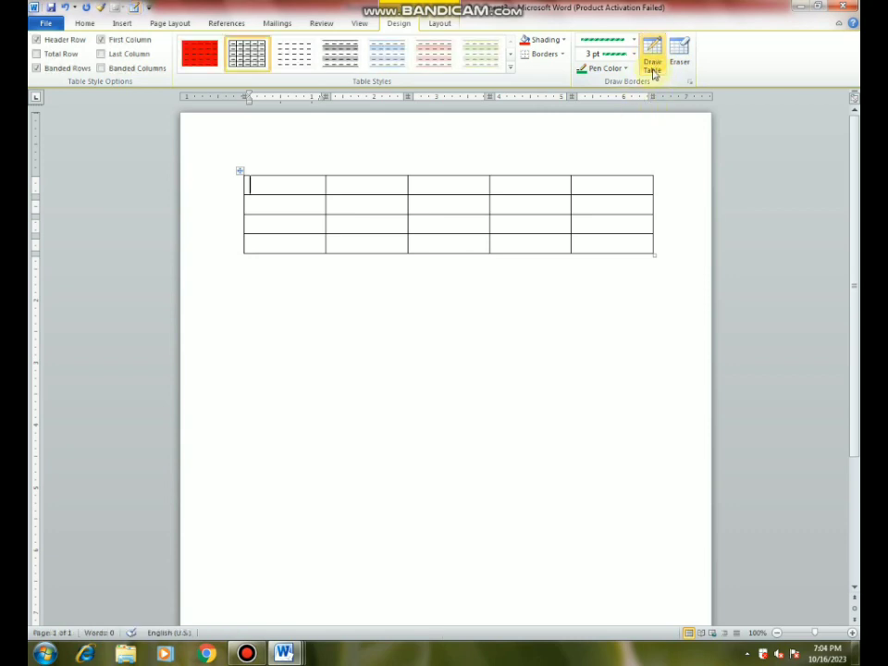
pyautogui.click(654, 67)
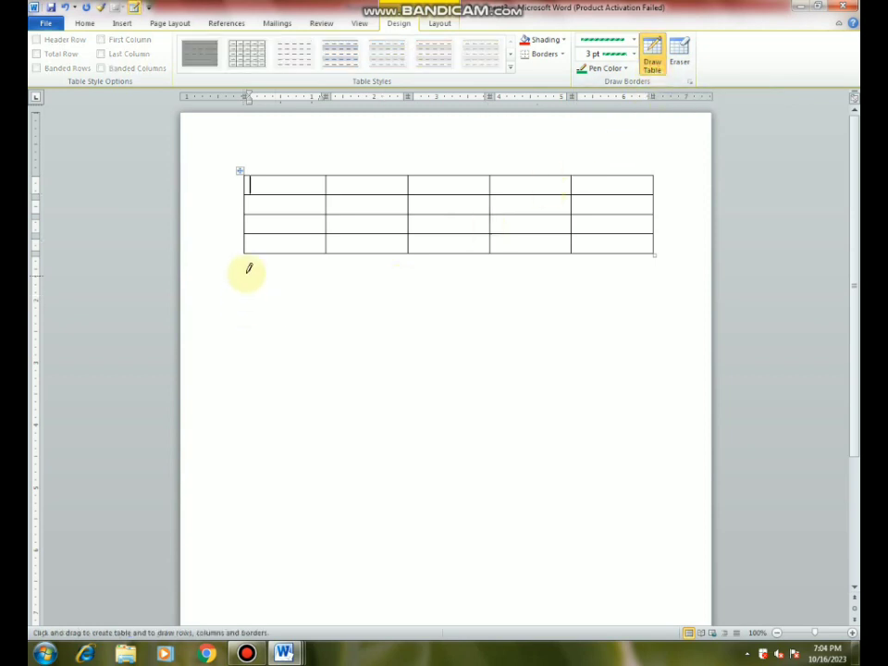
# Step: Draw a large single-cell box below the 5x4 table with the green patterned pen, then stop drawing
pyautogui.moveTo(247, 273)
pyautogui.mouseDown()
pyautogui.moveTo(509, 421)
pyautogui.moveTo(639, 400)
pyautogui.mouseUp()
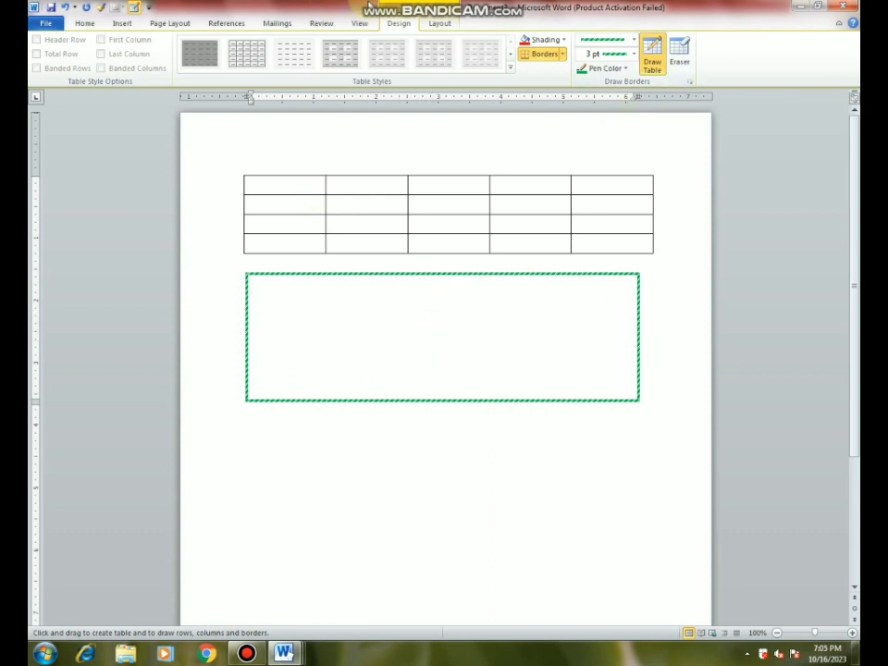
pyautogui.click(565, 42)
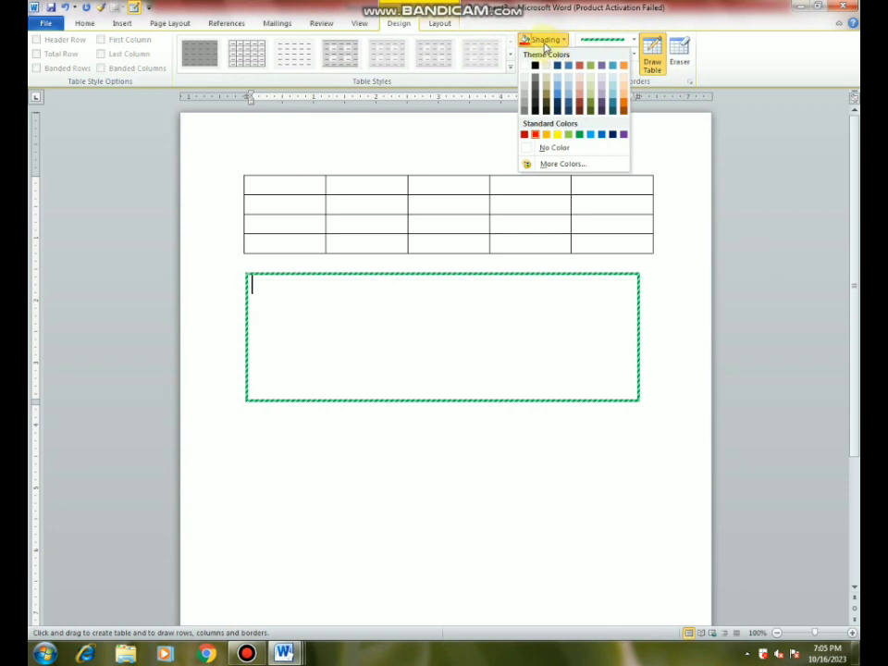
pyautogui.click(271, 181)
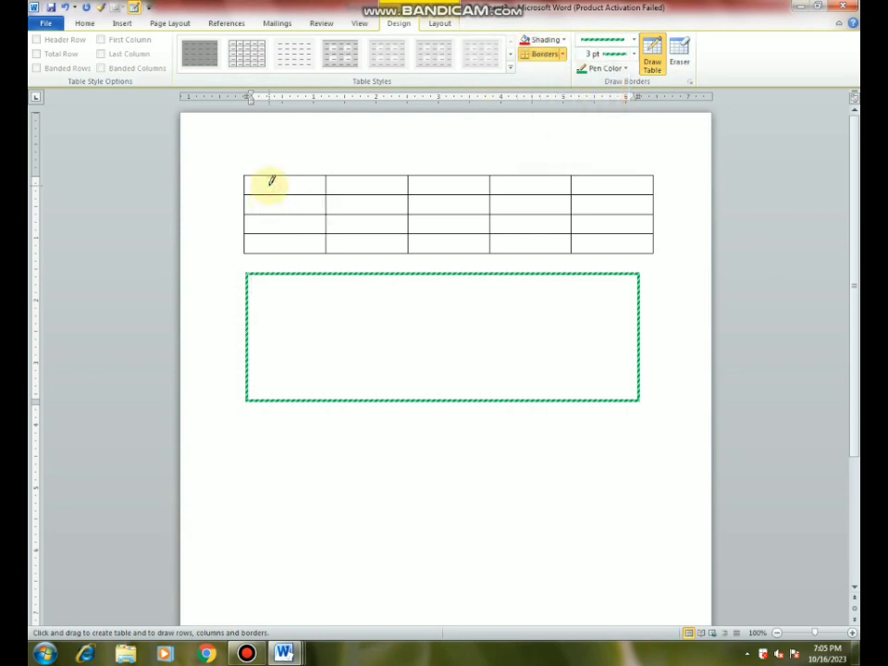
pyautogui.click(651, 62)
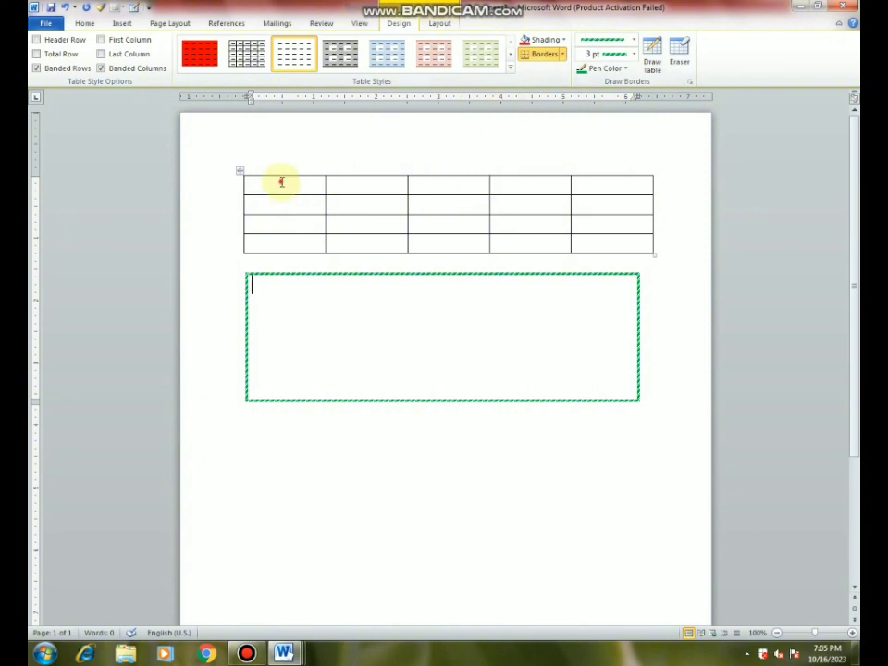
pyautogui.moveTo(282, 182); pyautogui.dragTo(619, 260)
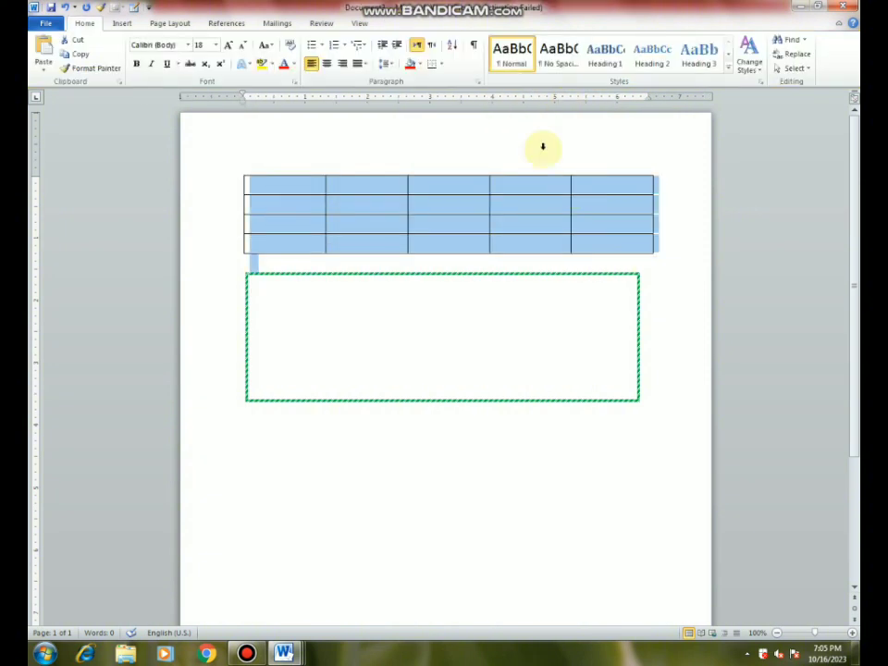
# Step: Shade the first cell of the 5x4 table light green
pyautogui.click(290, 192)
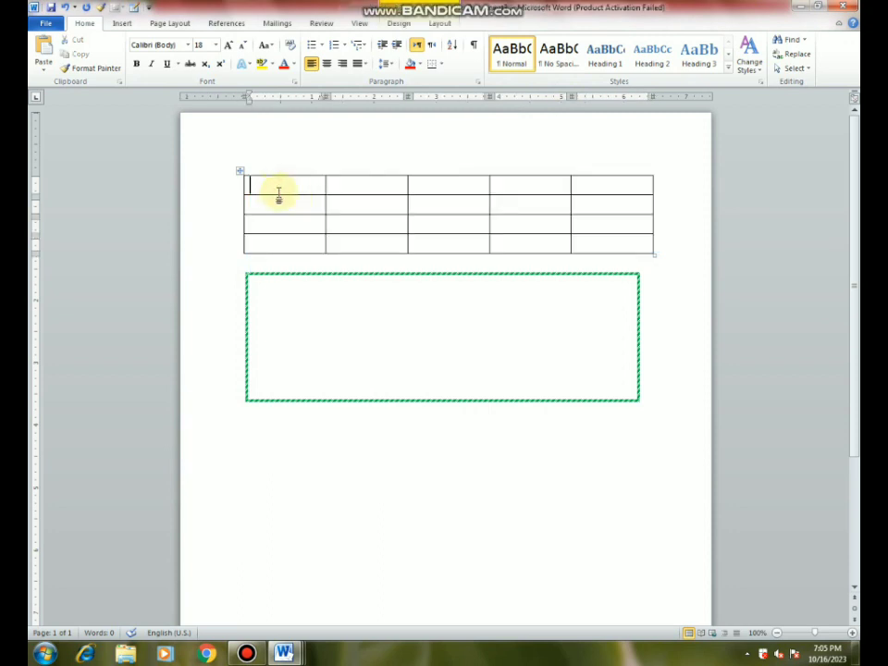
pyautogui.click(399, 25)
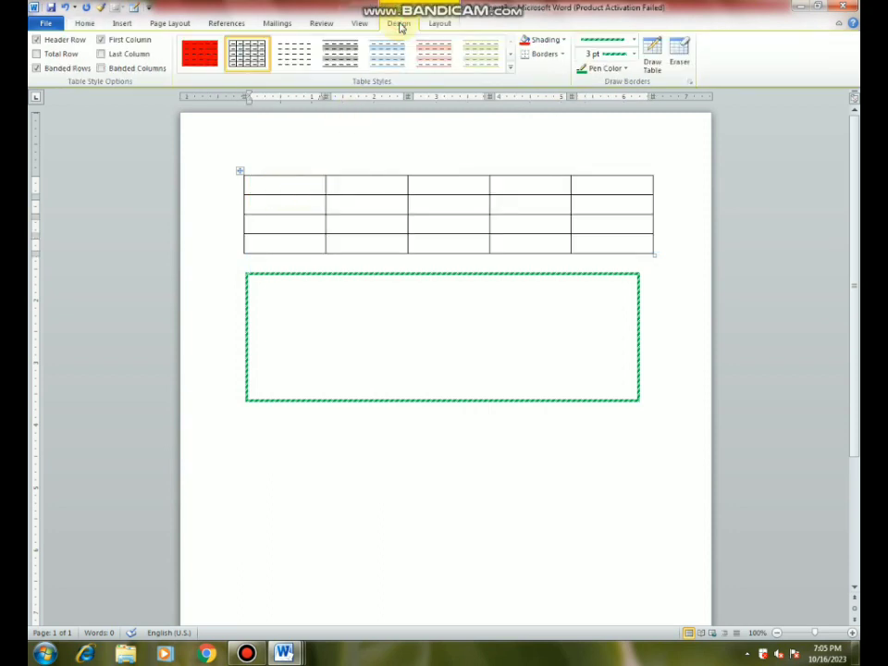
pyautogui.click(561, 43)
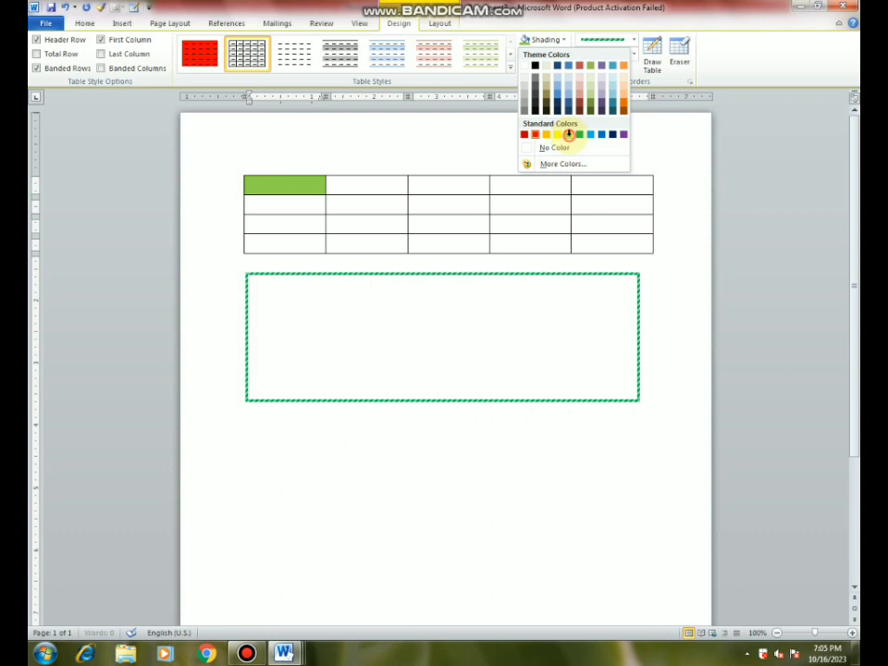
pyautogui.click(570, 137)
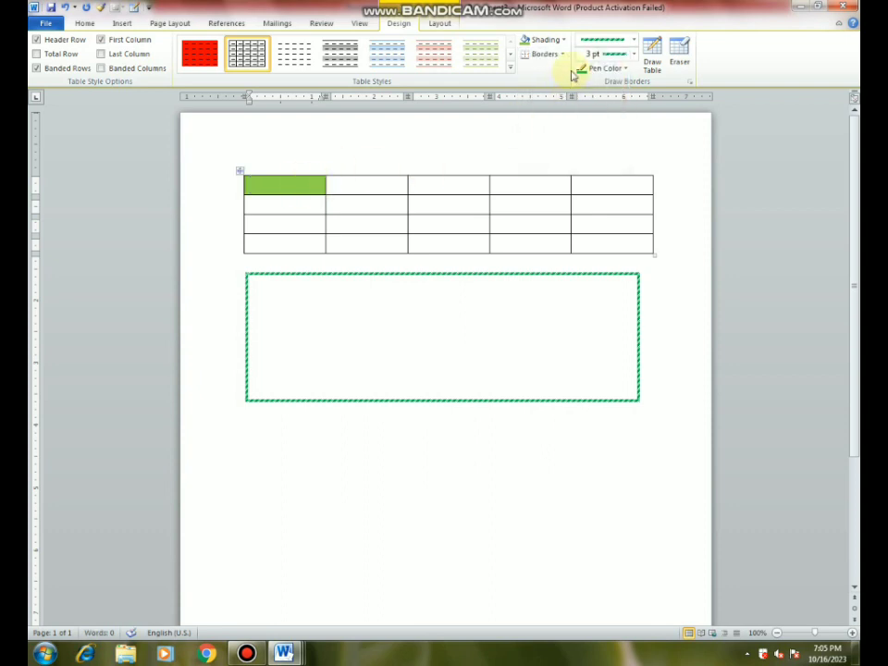
# Step: Look through the custom Colors picker for shading and cancel it, keeping the green fill
pyautogui.click(563, 40)
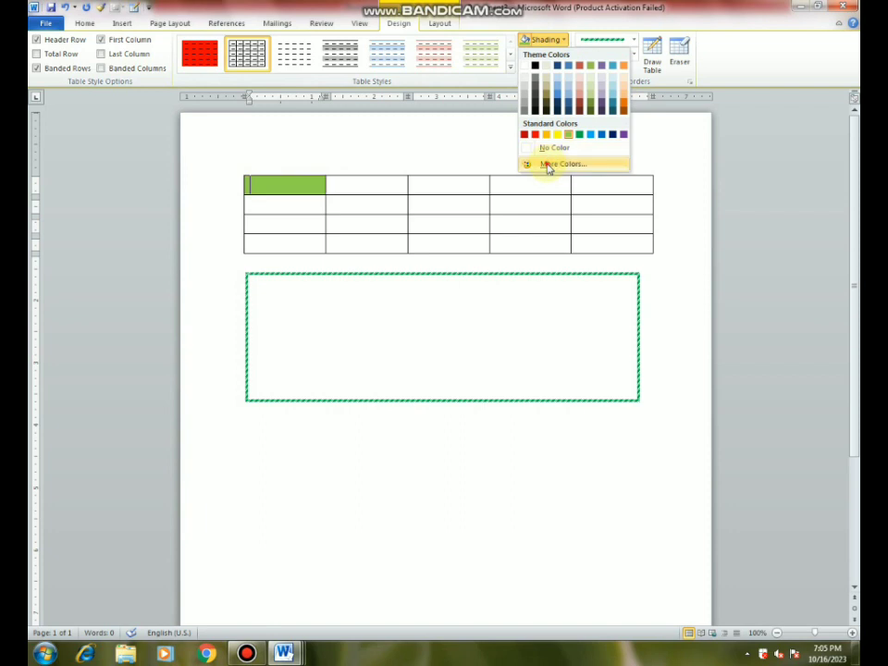
pyautogui.click(547, 166)
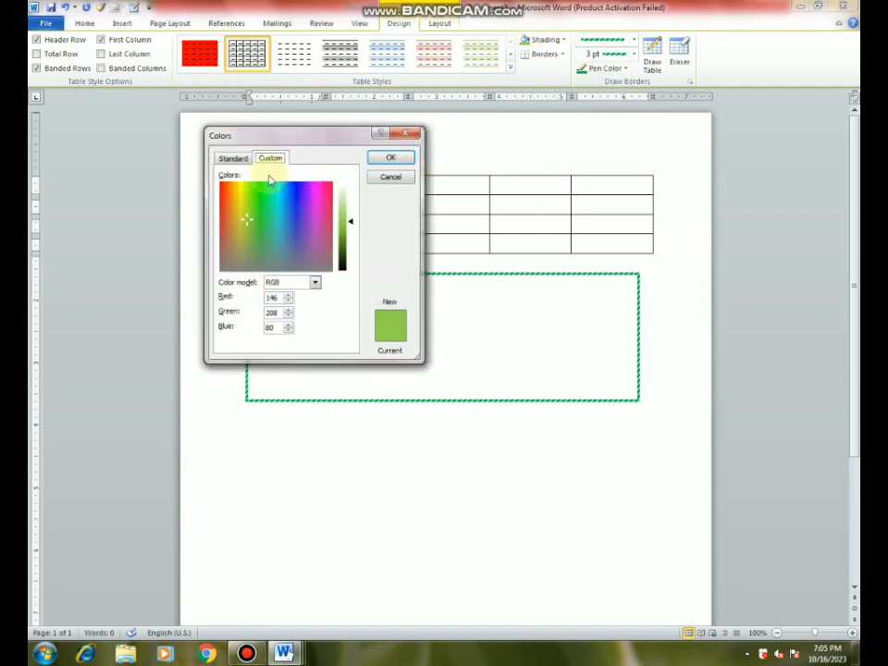
pyautogui.click(236, 158)
pyautogui.click(270, 158)
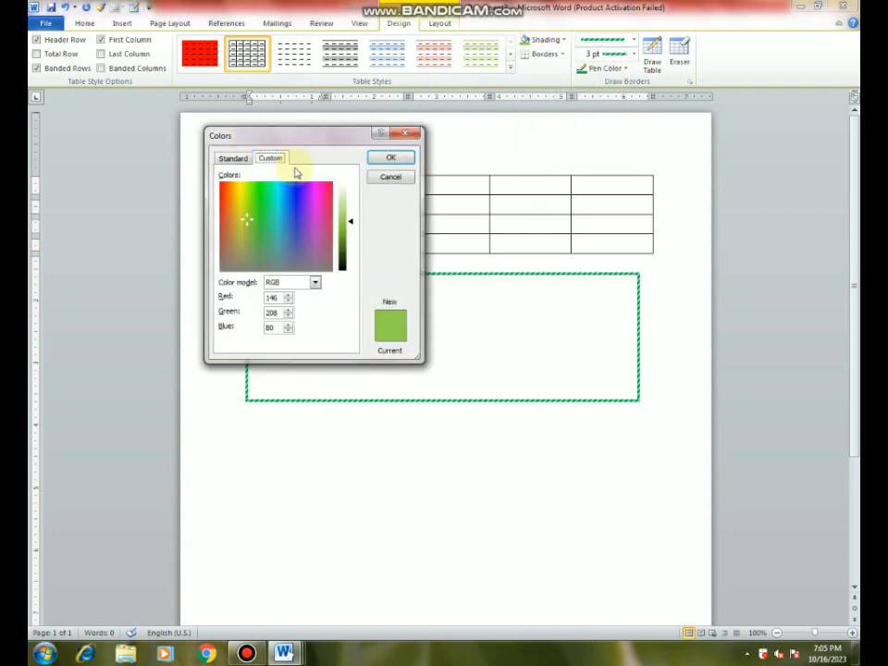
pyautogui.click(387, 177)
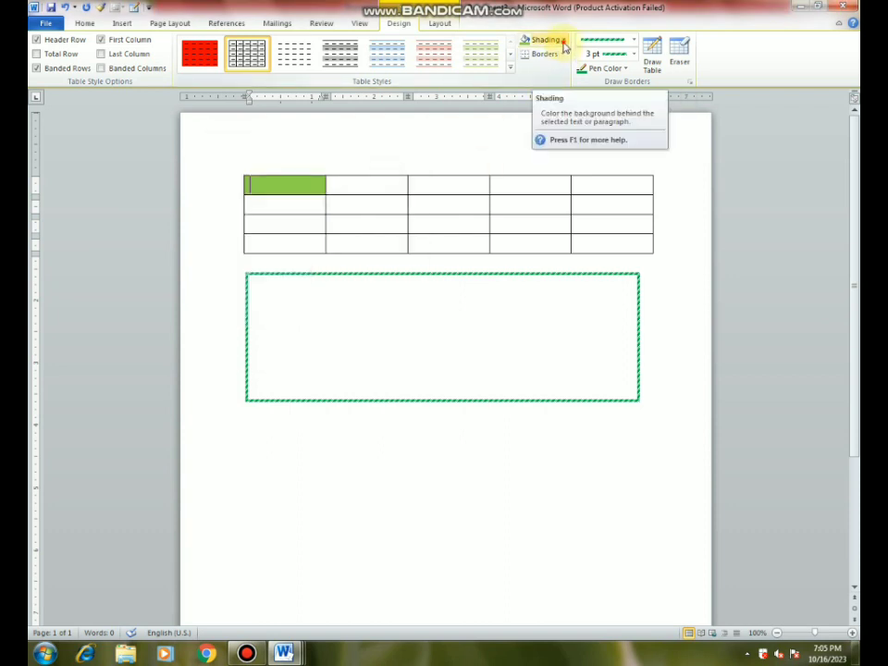
pyautogui.click(563, 42)
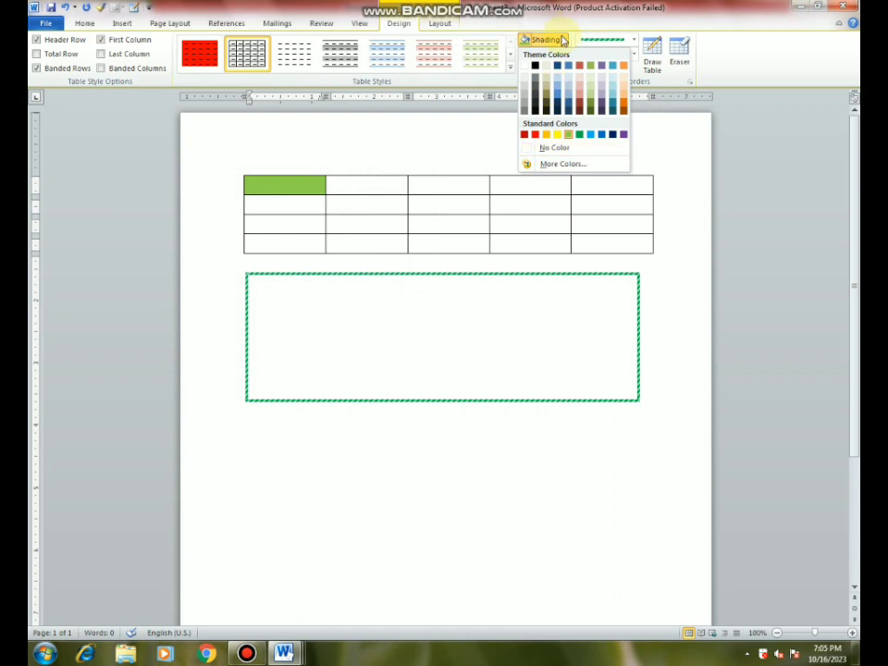
pyautogui.click(563, 41)
pyautogui.click(563, 56)
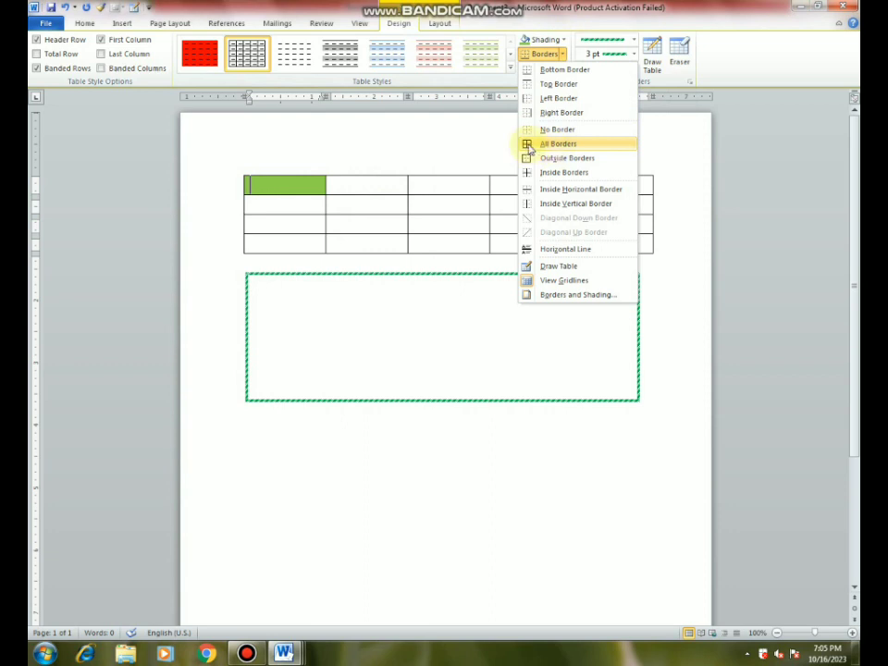
# Step: Apply the green dashed pen to every edge of the upper table using All Borders
pyautogui.click(416, 205)
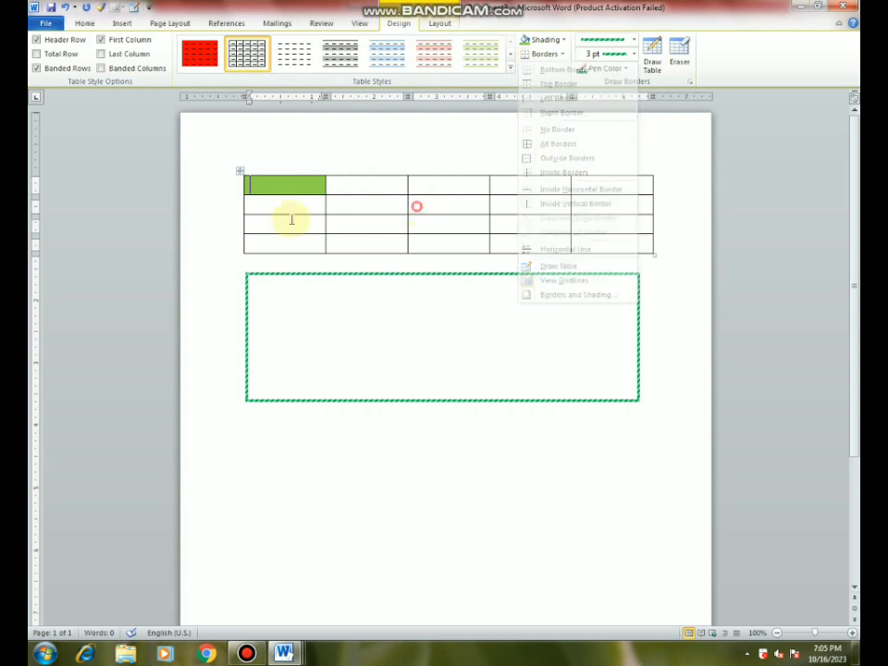
pyautogui.click(241, 171)
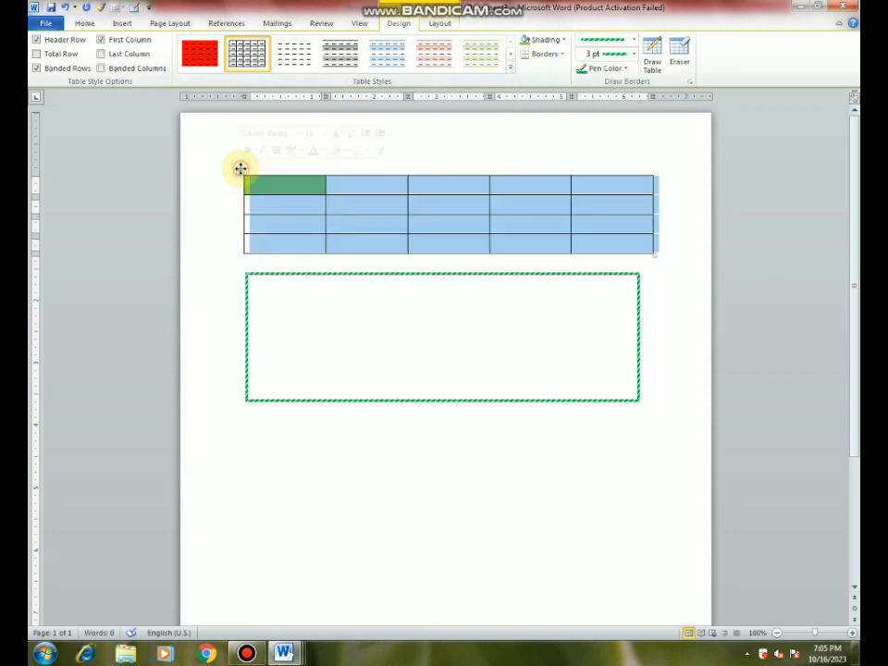
pyautogui.click(561, 55)
pyautogui.click(532, 144)
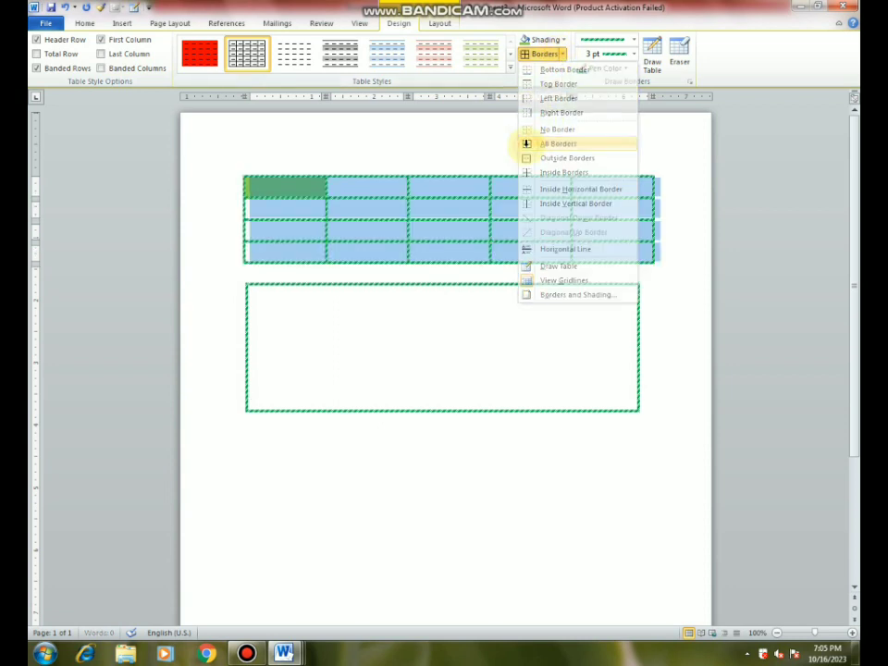
pyautogui.click(360, 235)
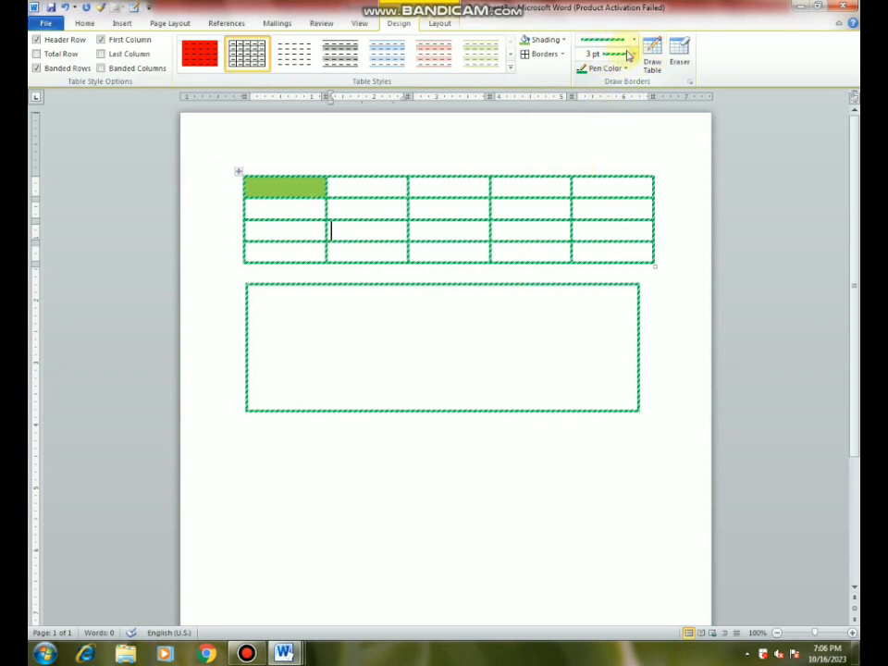
# Step: Remove every border from the whole table with No Border, leaving only gridlines
pyautogui.click(562, 55)
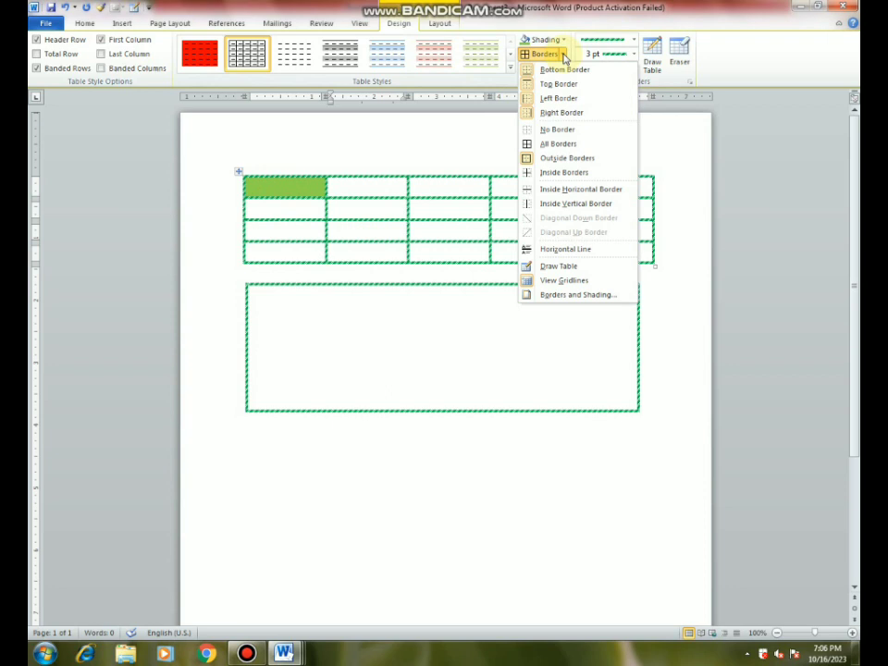
pyautogui.click(540, 130)
pyautogui.click(238, 173)
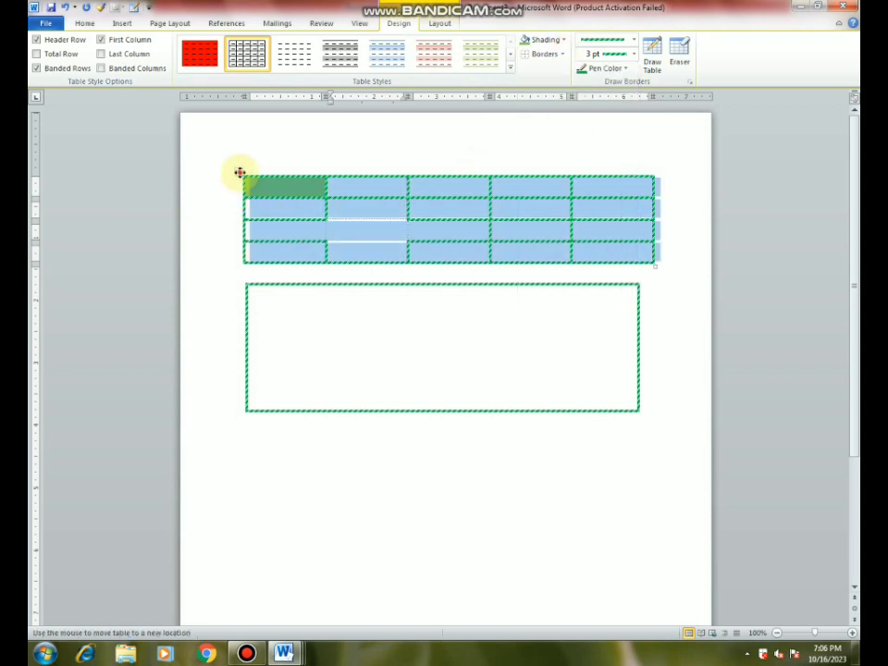
pyautogui.click(545, 53)
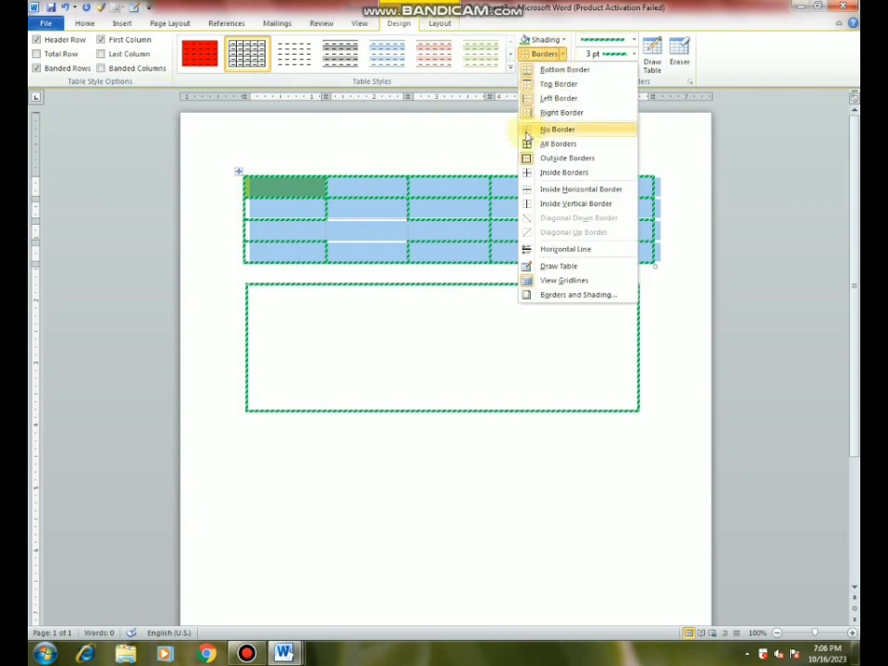
pyautogui.click(543, 131)
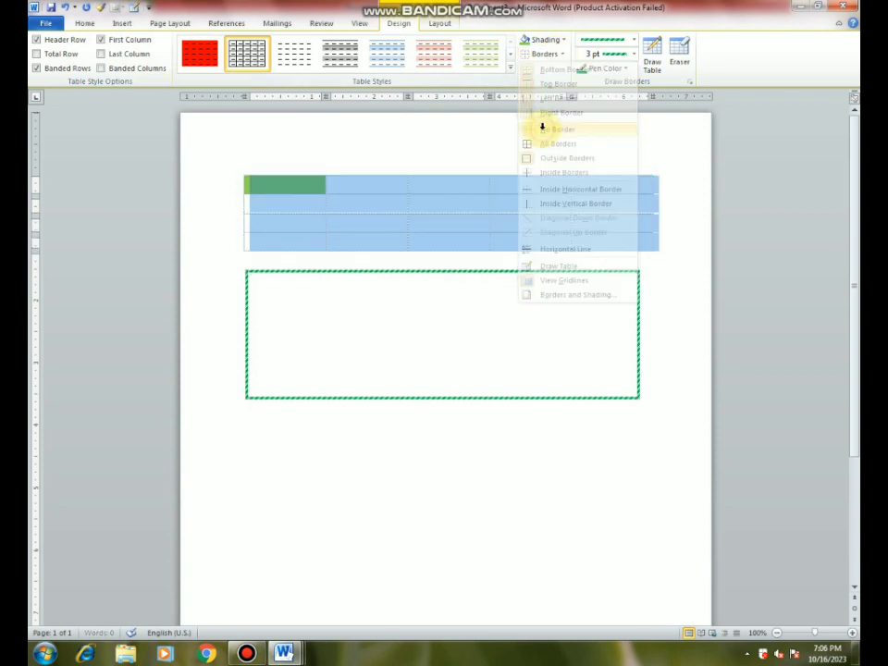
pyautogui.click(424, 204)
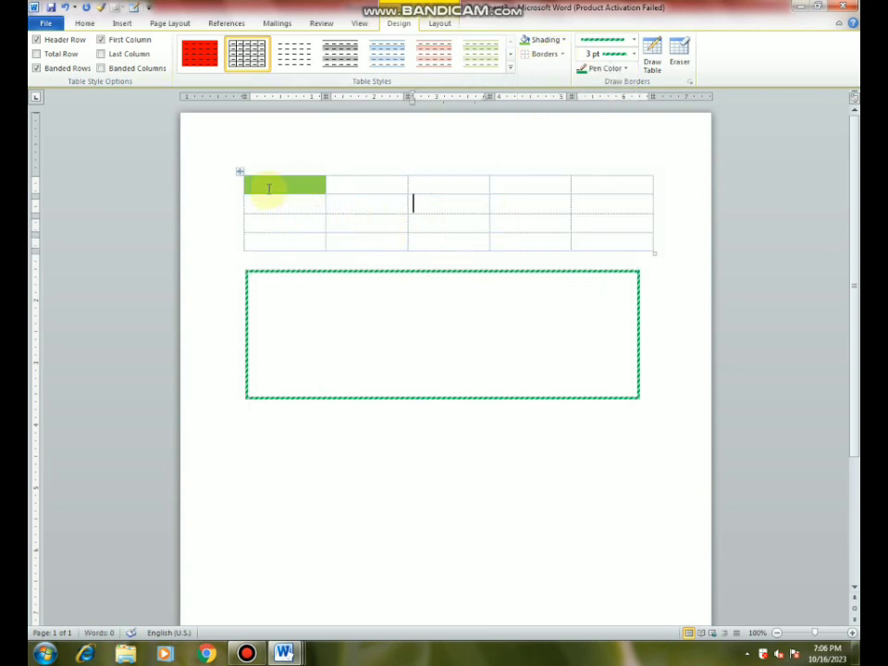
pyautogui.click(561, 39)
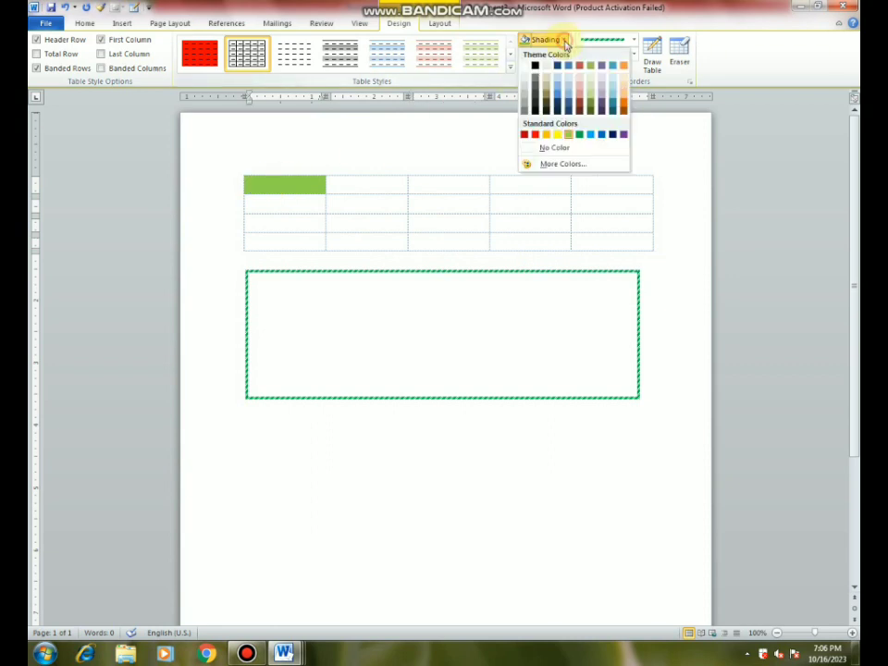
# Step: Clear the green shading from the first cell with No Color
pyautogui.click(546, 147)
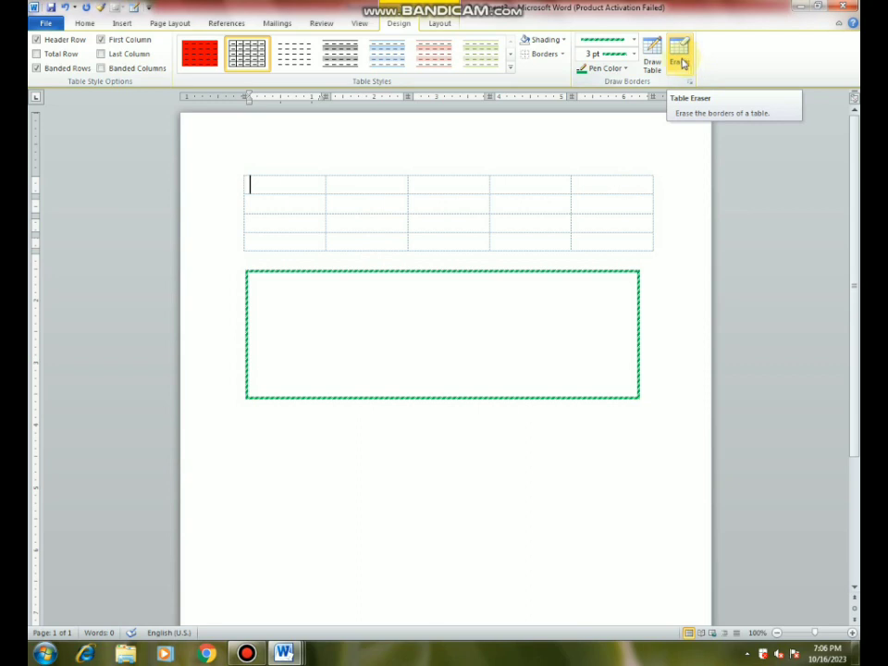
pyautogui.click(689, 82)
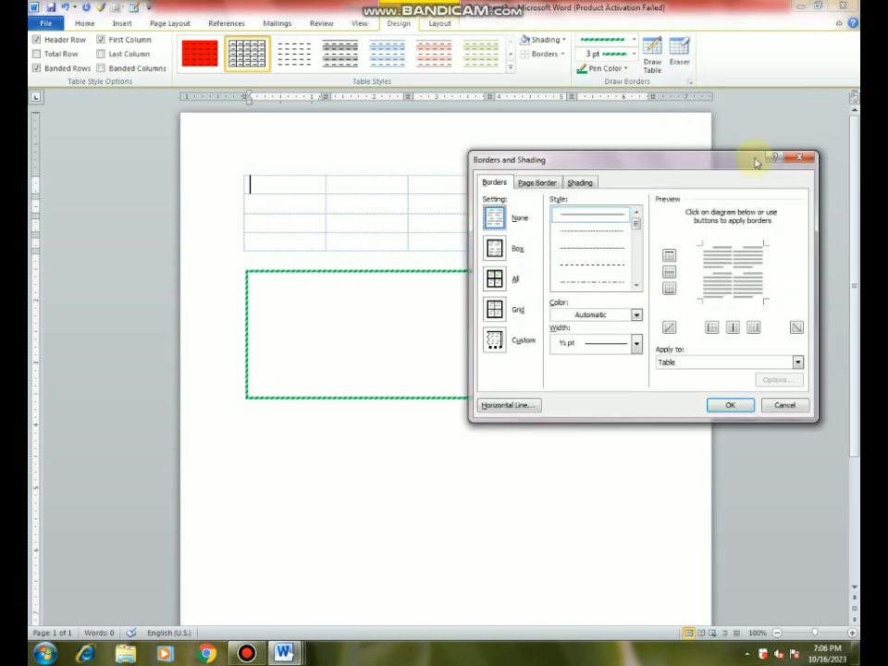
pyautogui.click(801, 158)
# Step: Erase the upper table and then the green-bordered table with the Eraser
pyautogui.click(677, 55)
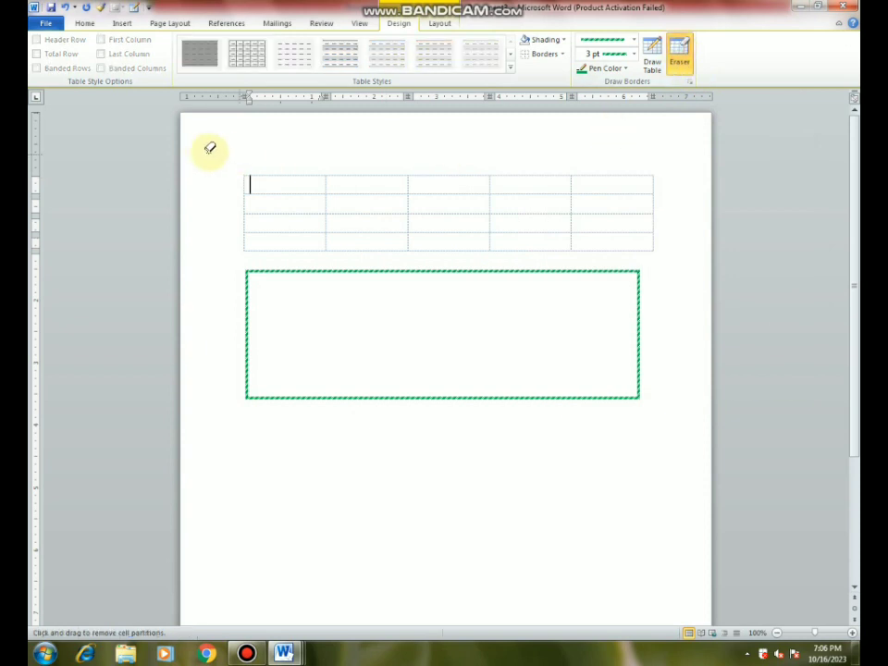
pyautogui.moveTo(203, 151)
pyautogui.mouseDown()
pyautogui.moveTo(648, 455)
pyautogui.moveTo(672, 436)
pyautogui.mouseUp()
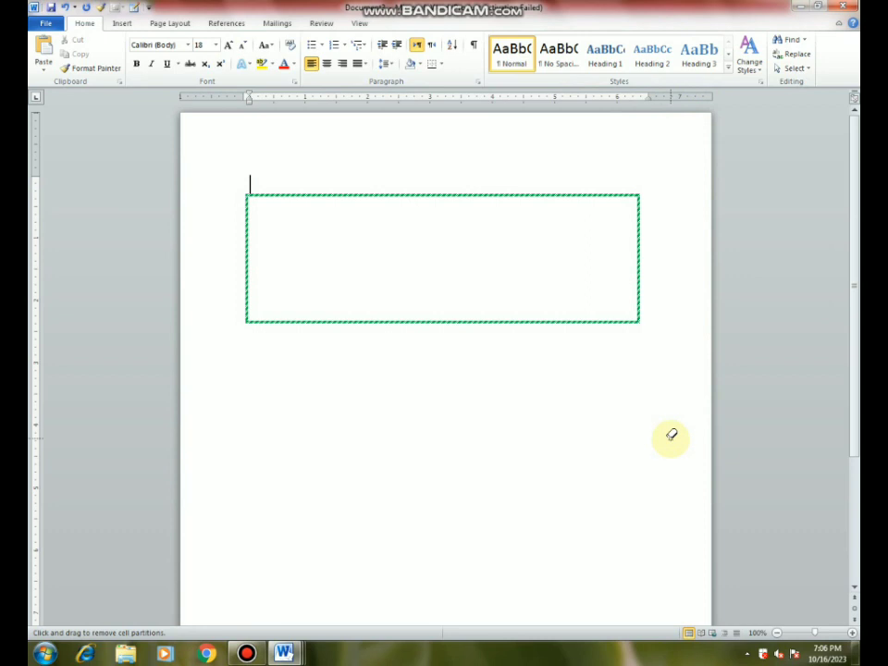
pyautogui.moveTo(233, 180); pyautogui.dragTo(685, 385)
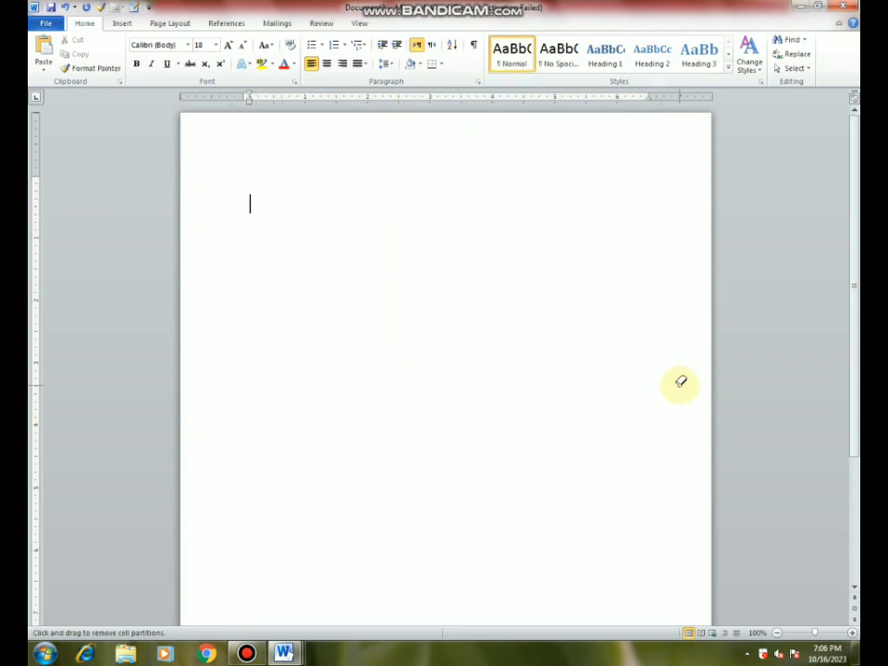
# Step: Insert a new table five columns by four rows
pyautogui.click(120, 23)
pyautogui.click(130, 57)
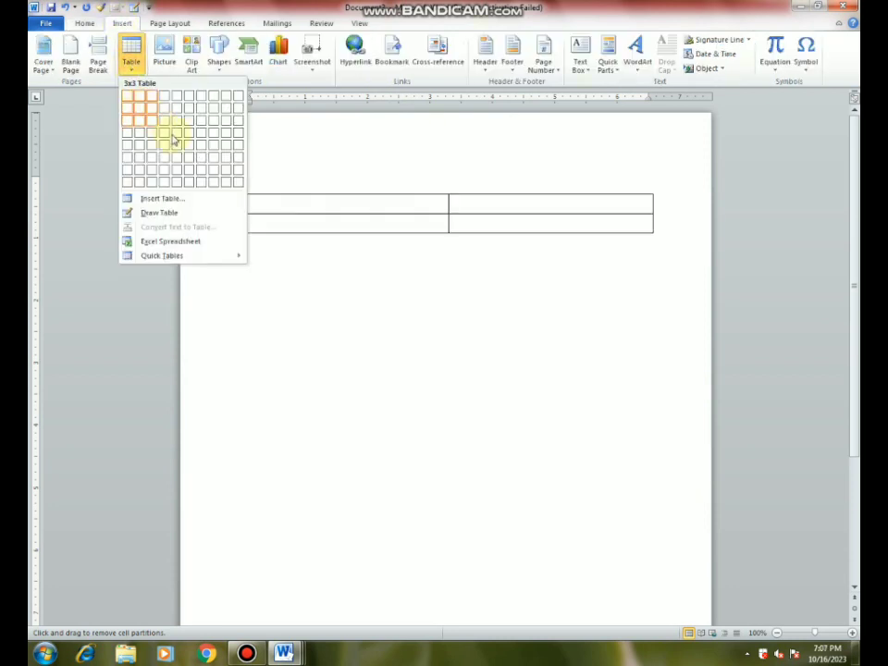
pyautogui.click(177, 136)
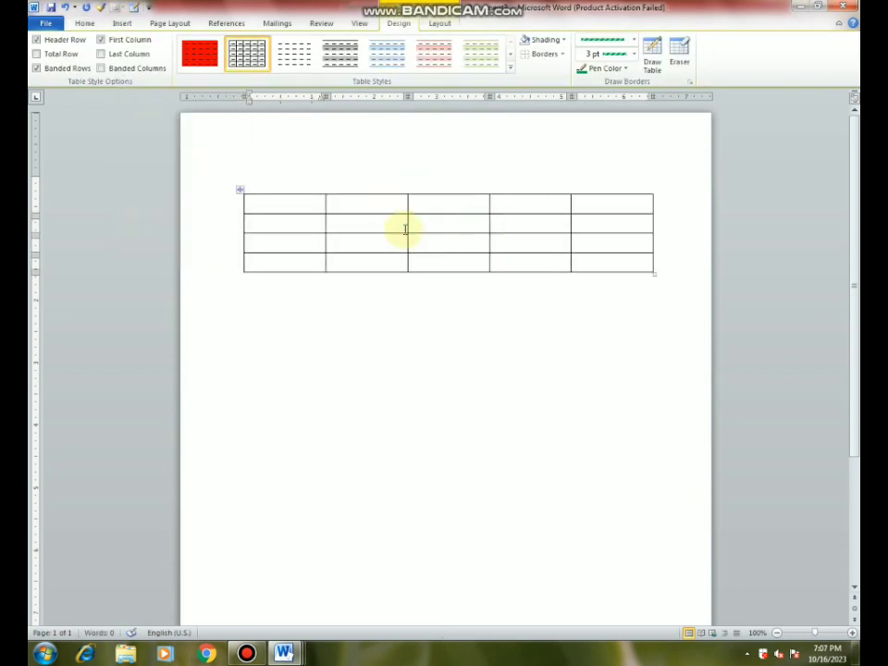
pyautogui.click(689, 82)
pyautogui.moveTo(630, 165); pyautogui.dragTo(542, 166)
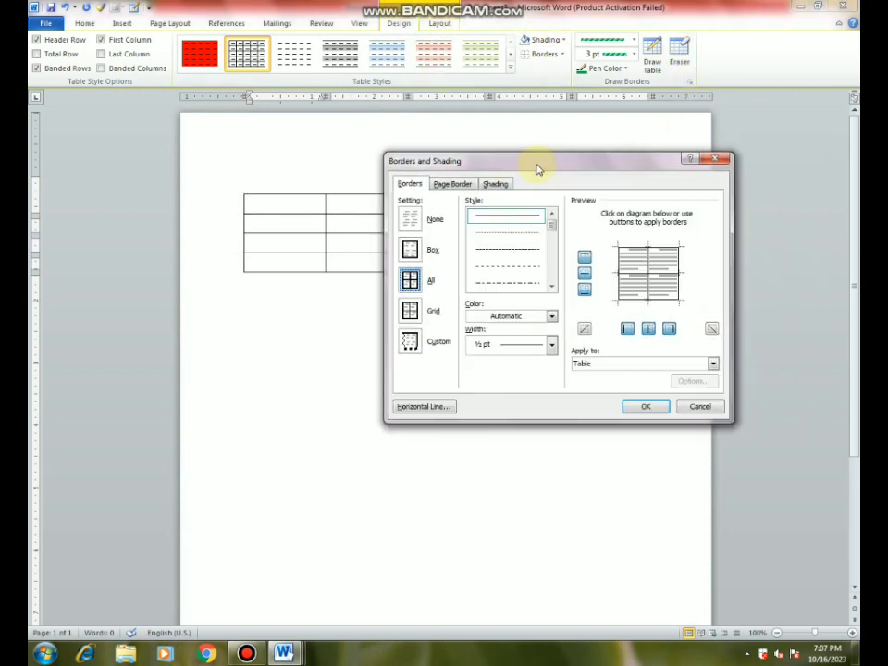
pyautogui.click(702, 406)
# Step: Give every cell of the new table thin ½ pt All borders in Borders and Shading
pyautogui.moveTo(268, 204); pyautogui.dragTo(601, 288)
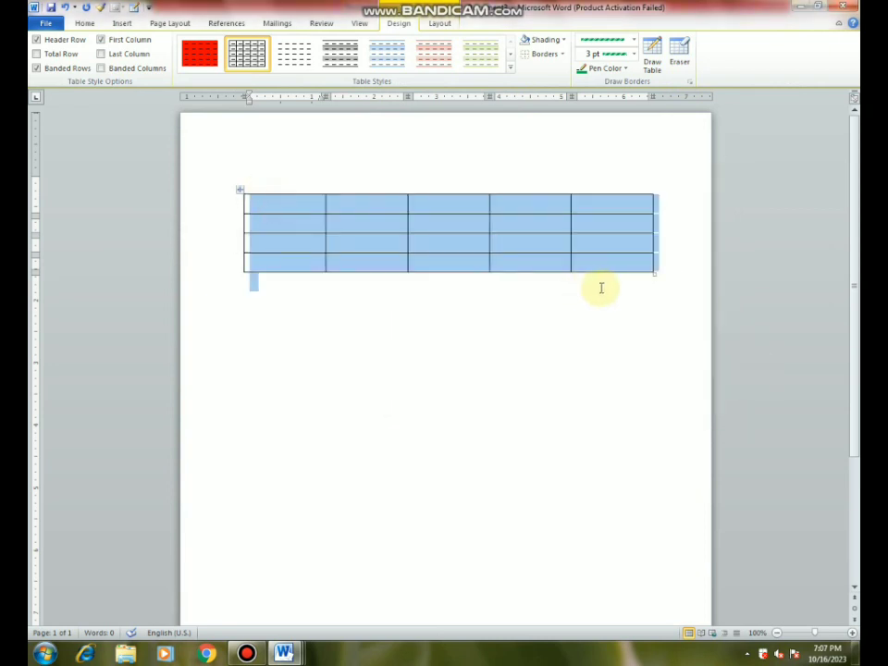
pyautogui.click(278, 202)
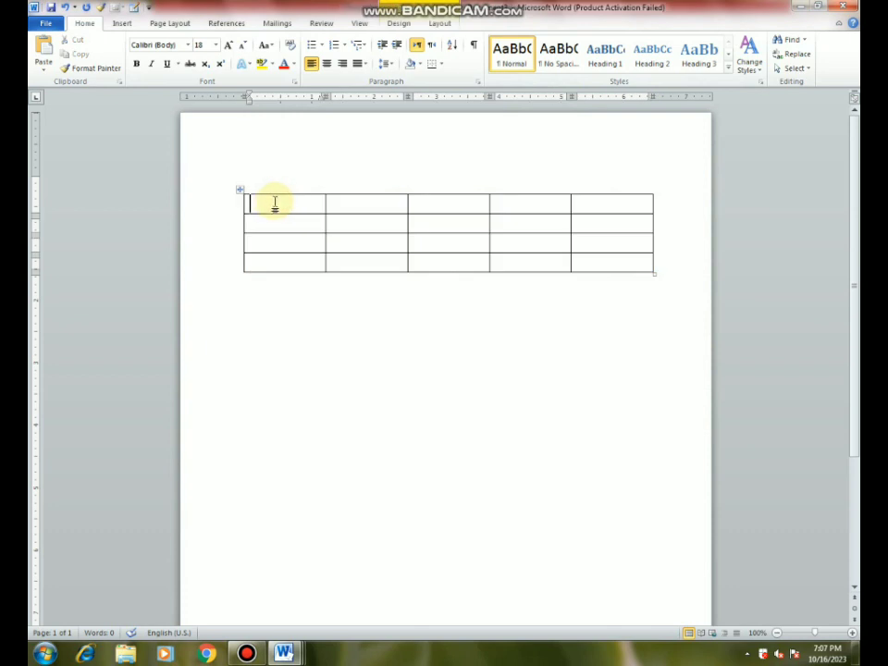
pyautogui.click(399, 23)
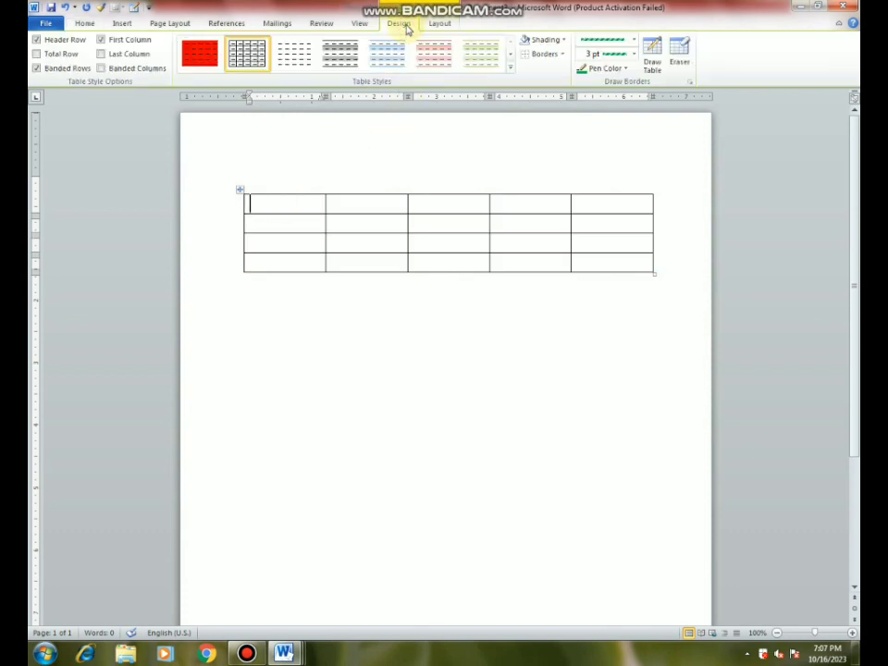
pyautogui.click(691, 82)
pyautogui.click(451, 183)
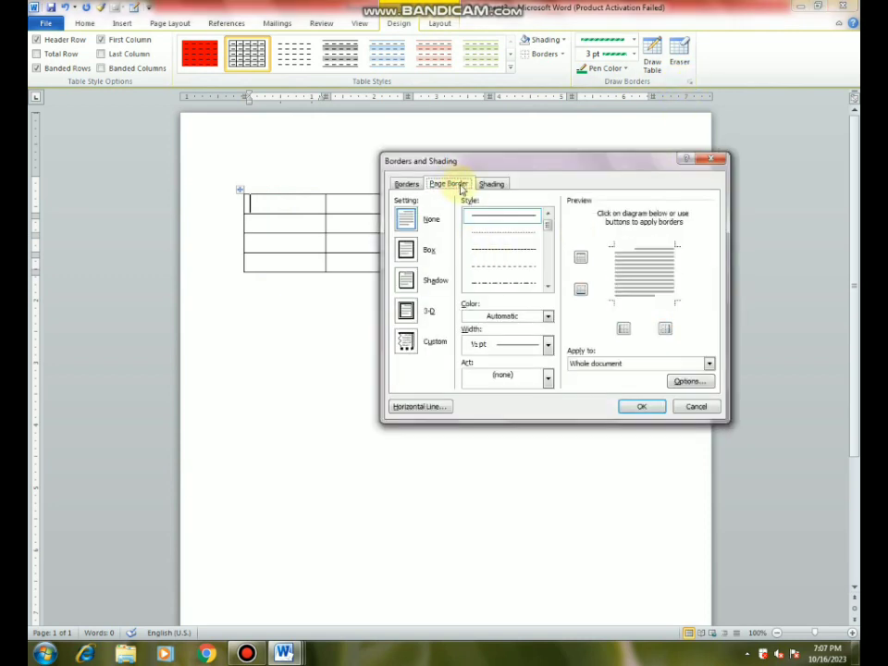
pyautogui.click(490, 184)
pyautogui.click(404, 184)
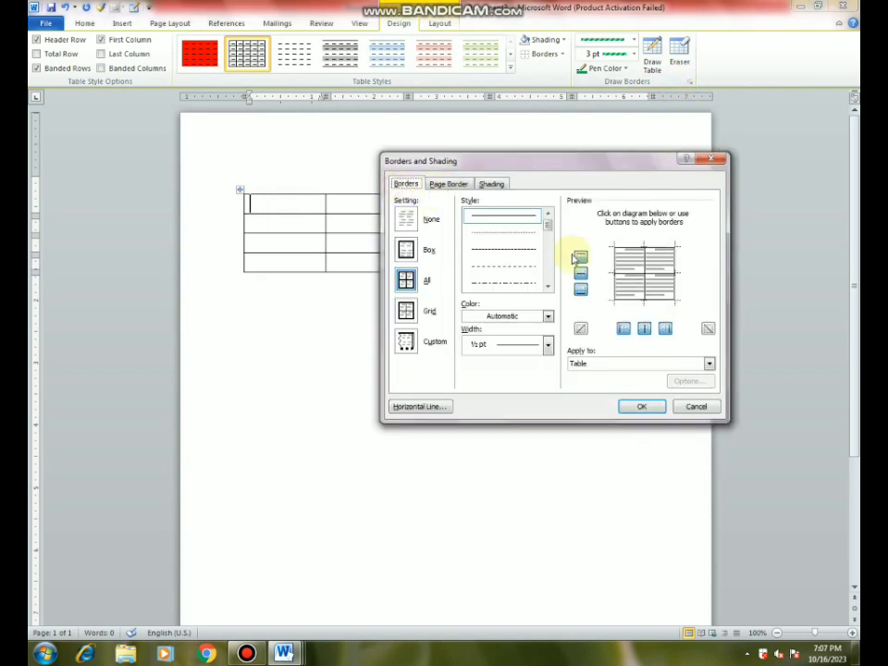
pyautogui.click(641, 407)
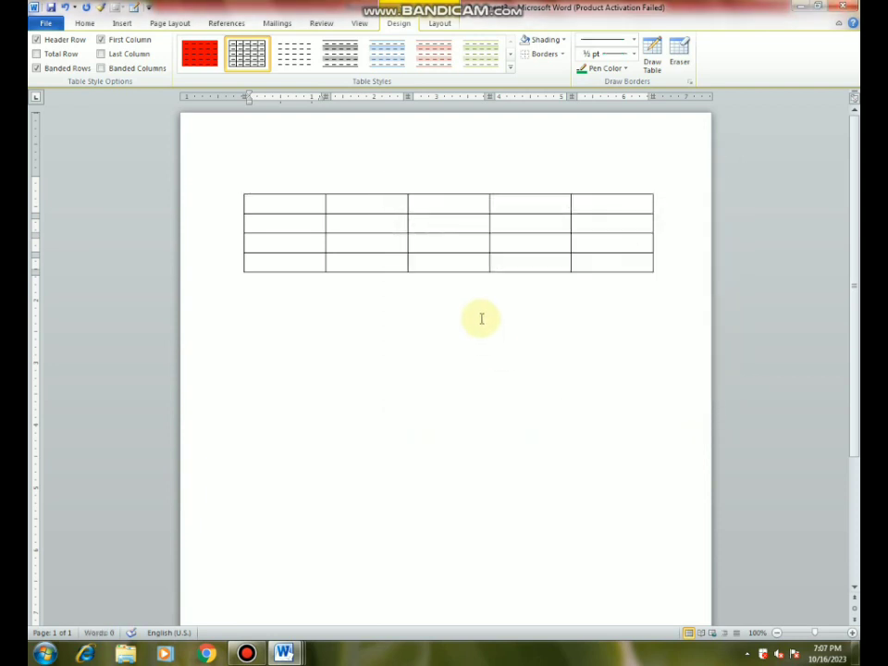